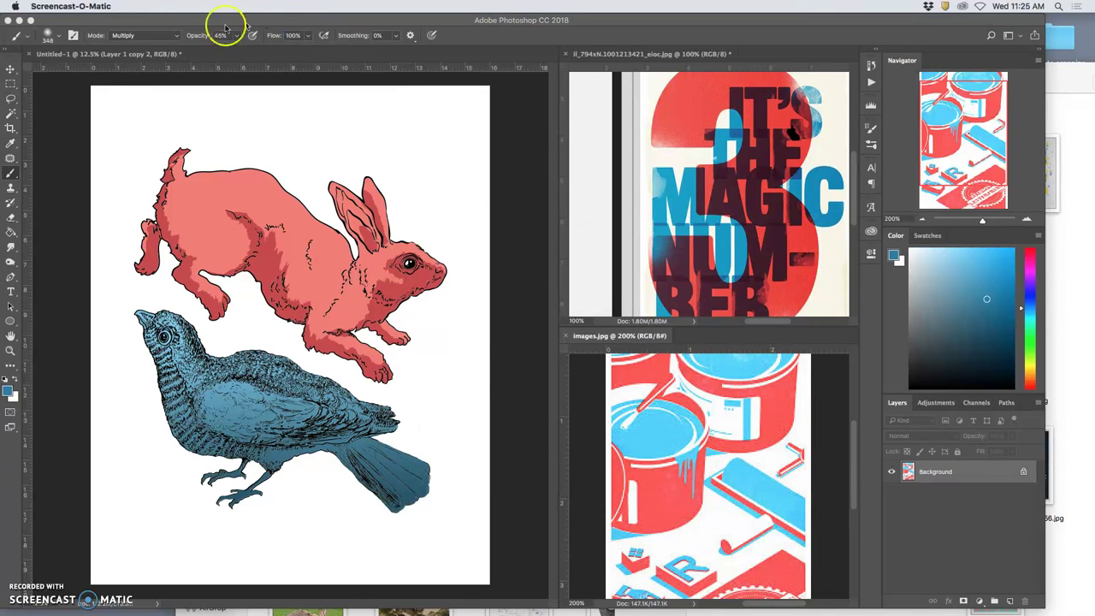
Compare the rabbit with the Bunny Flat Color copy and Bunny Duotone Color copy layers hidden and shown again
left_click(126, 56)
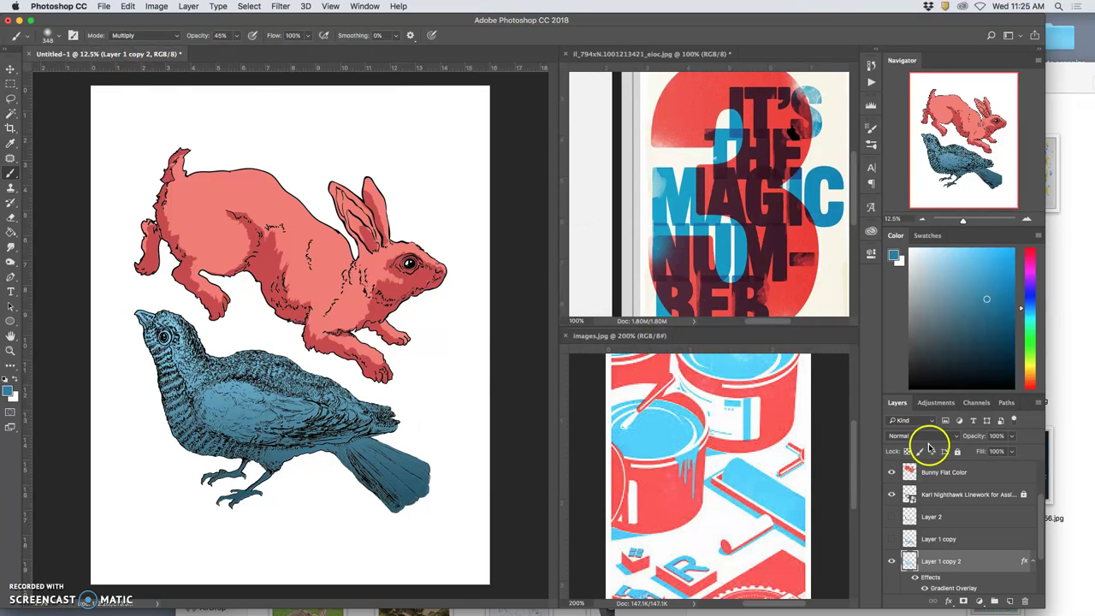
scroll(954, 522, "up", 3)
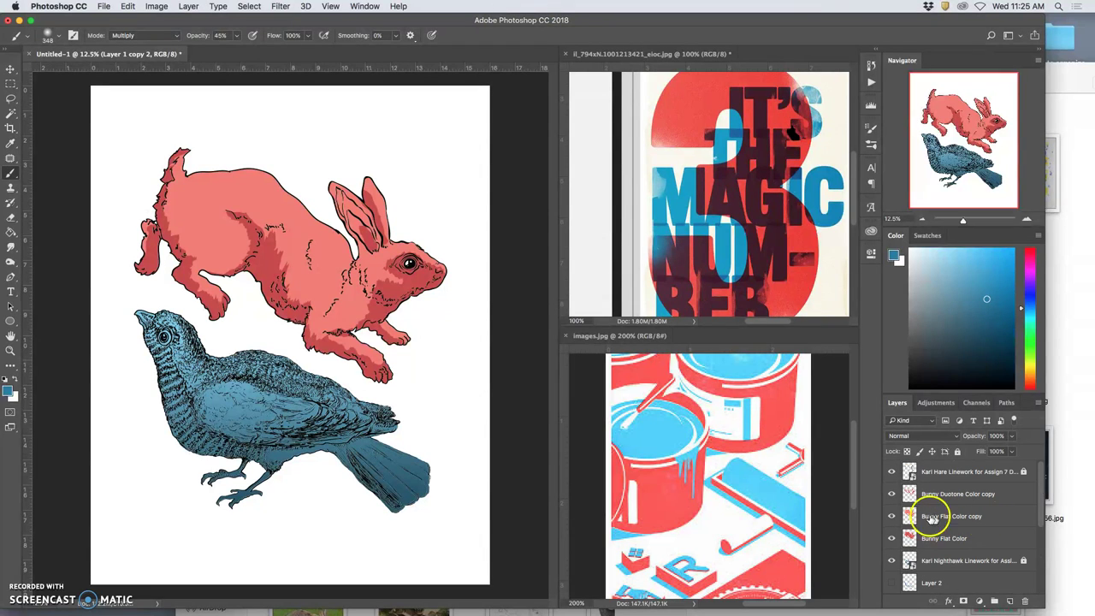
left_click(893, 517)
left_click(892, 496)
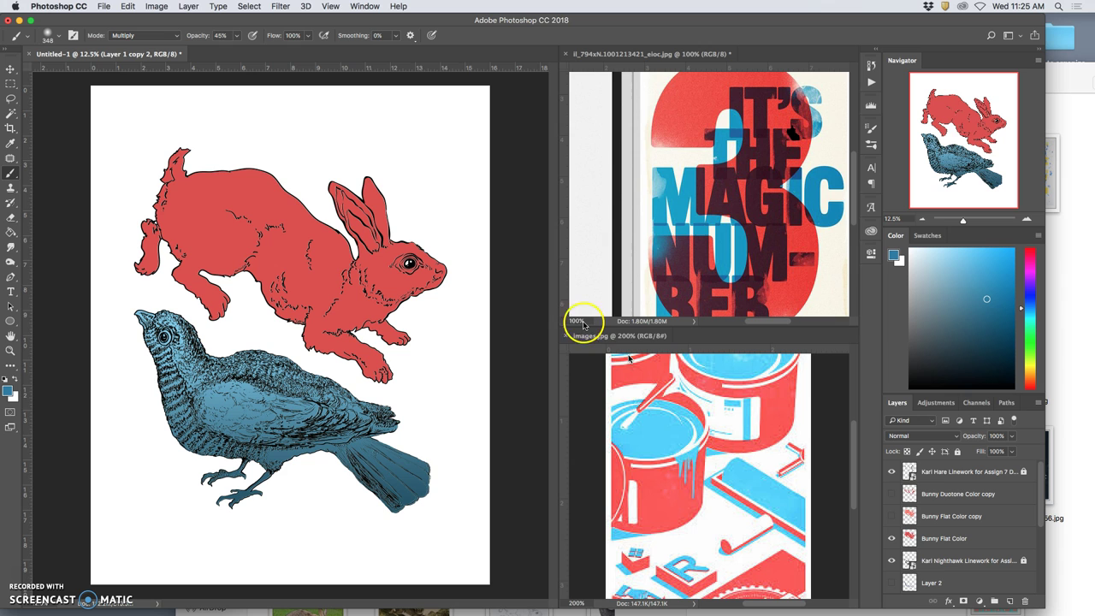
left_click(892, 516)
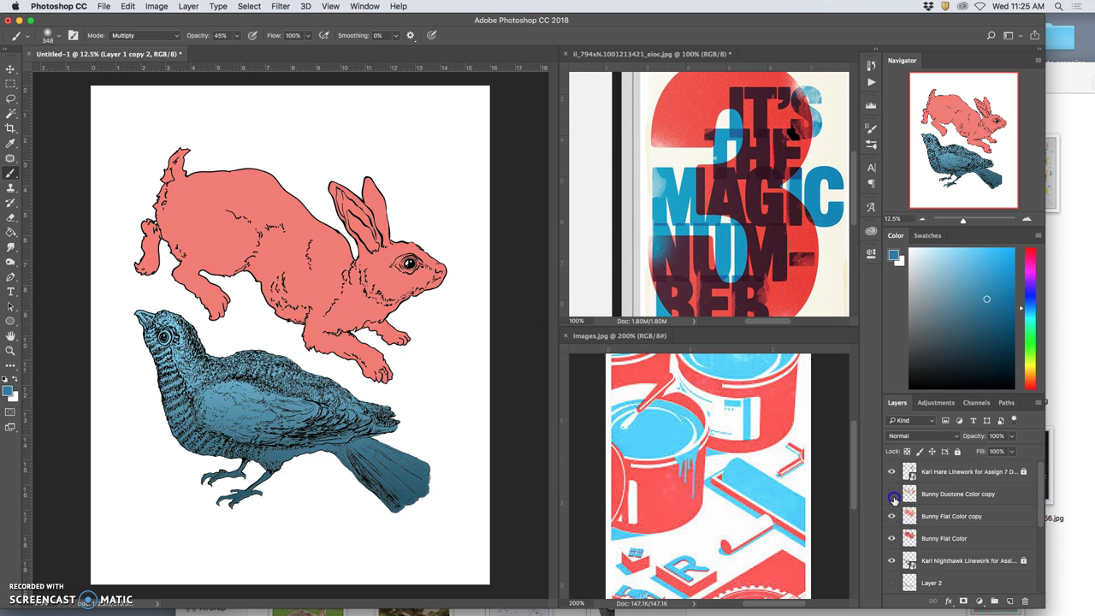
left_click(893, 497)
scroll(905, 531, "down", 2)
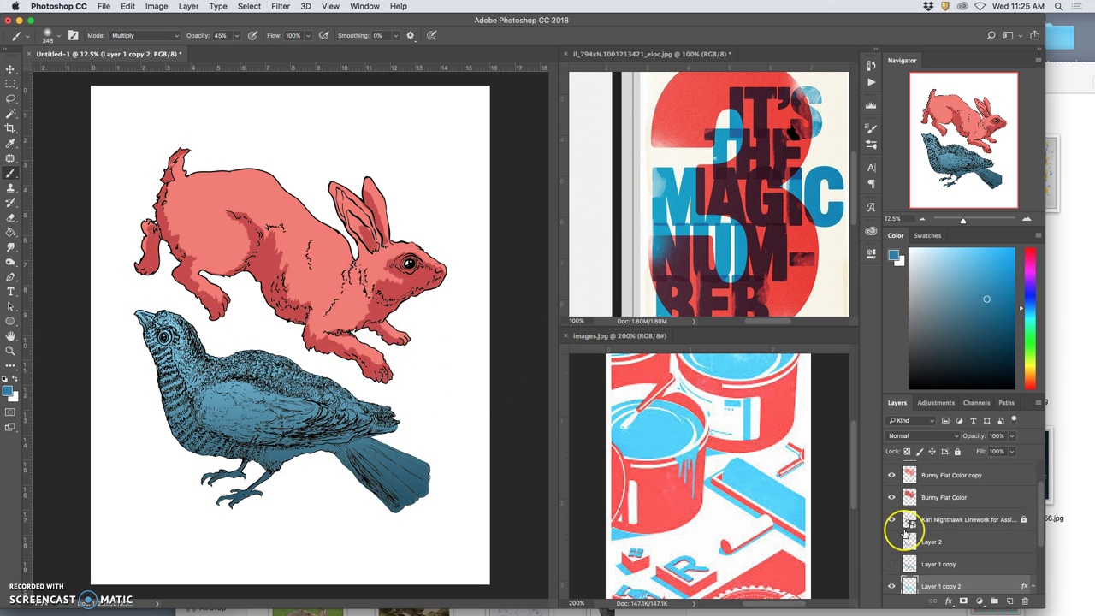
scroll(905, 532, "up", 2)
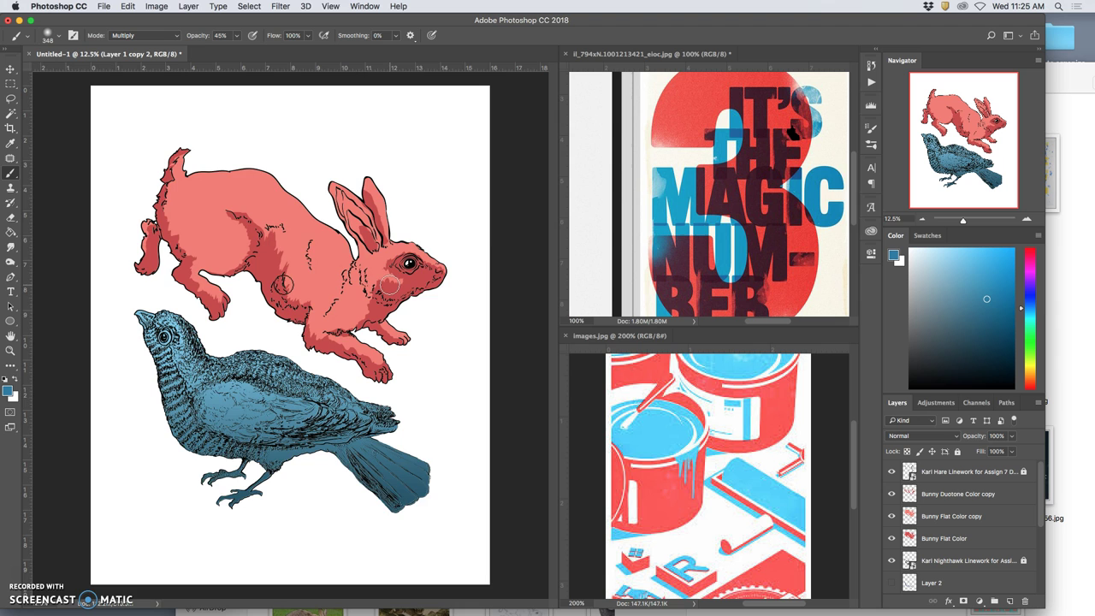
key("super+equal")
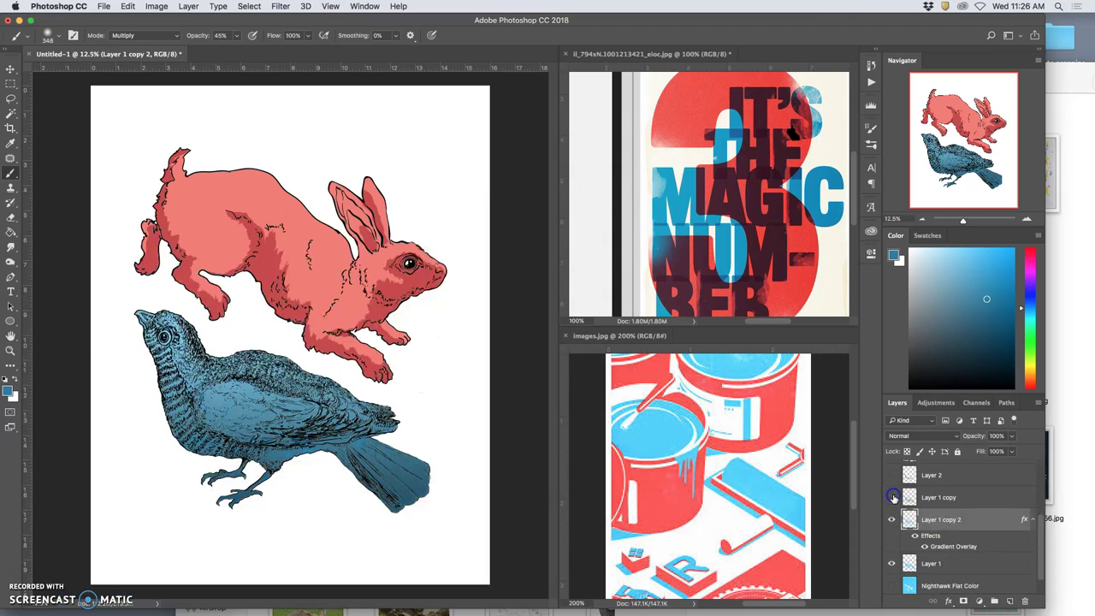
Turn on the visibility of Layer 1 copy and Layer 2 and examine the bird's shading up close
left_click(892, 497)
left_click(891, 476)
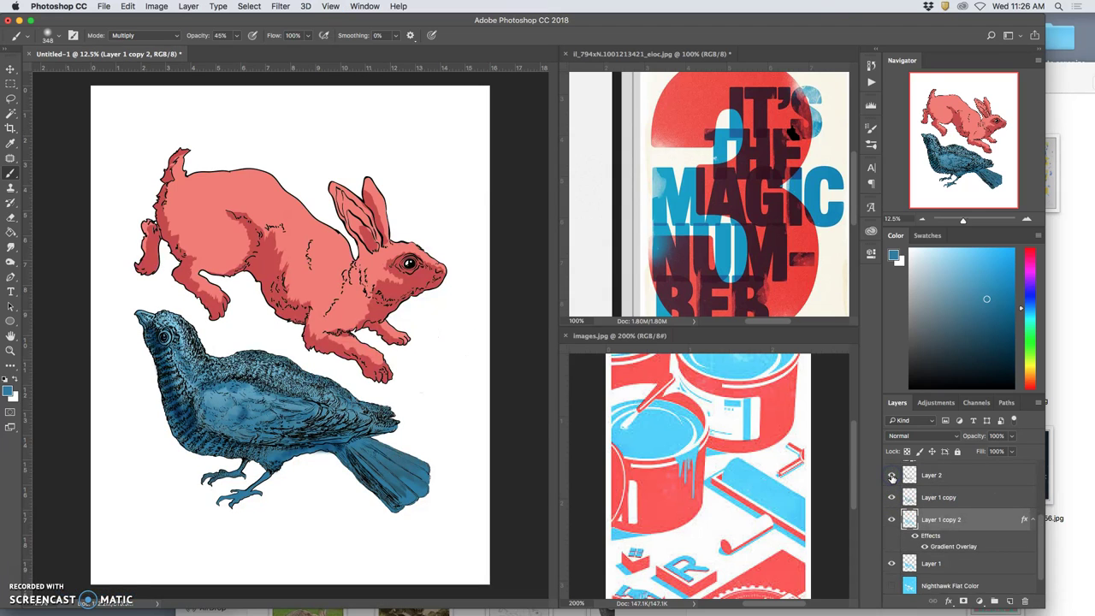
key("super+plus")
key("super+plus")
scroll(349, 428, "left", 3)
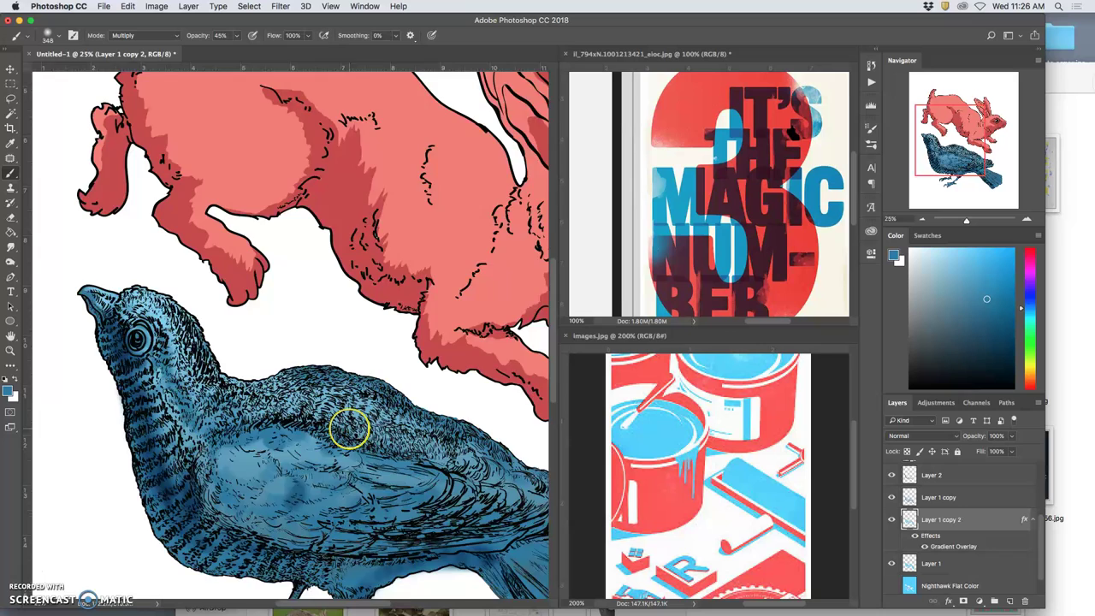
scroll(349, 429, "left", 3)
scroll(947, 482, "up", 1)
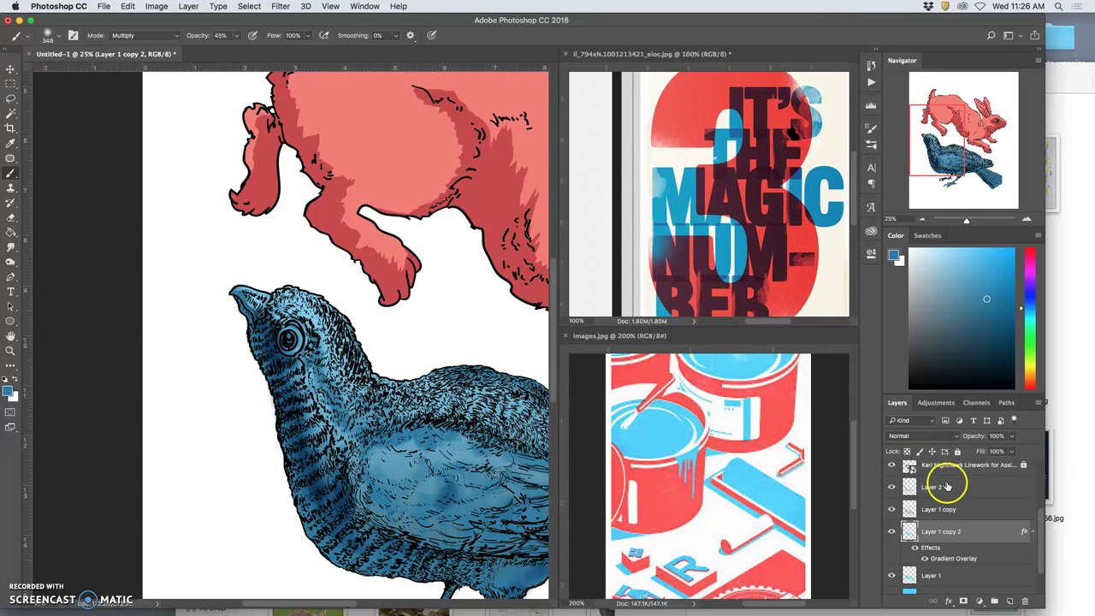
Lower the opacity of Layer 2 to 59% and of Layer 1 copy to 76%
left_click(947, 486)
left_click(1012, 437)
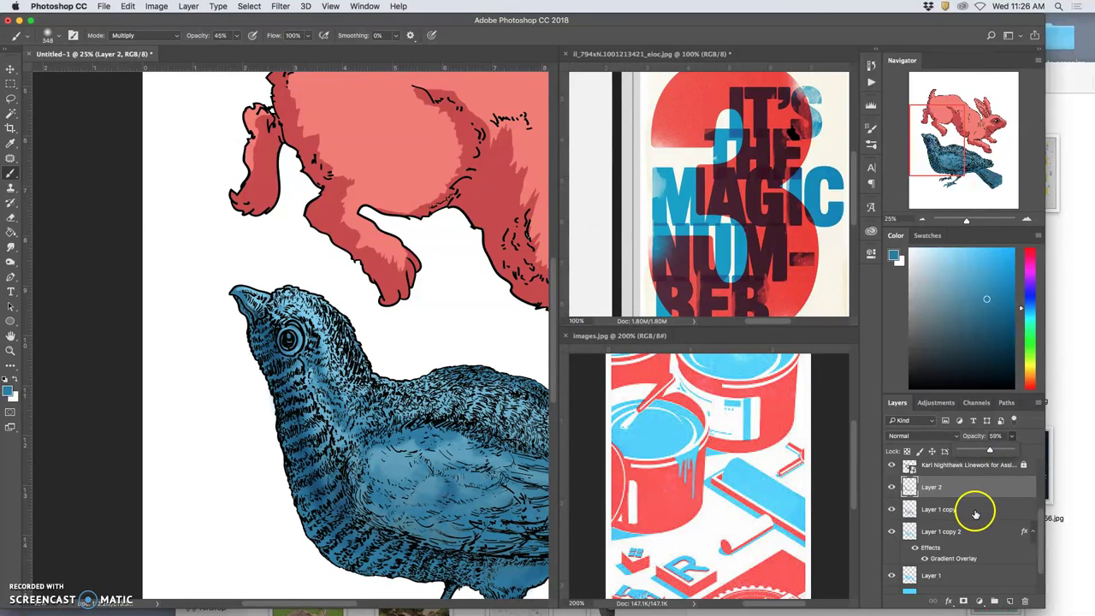
left_click(973, 509)
left_click(1012, 438)
left_click_drag(1006, 451, 1000, 452)
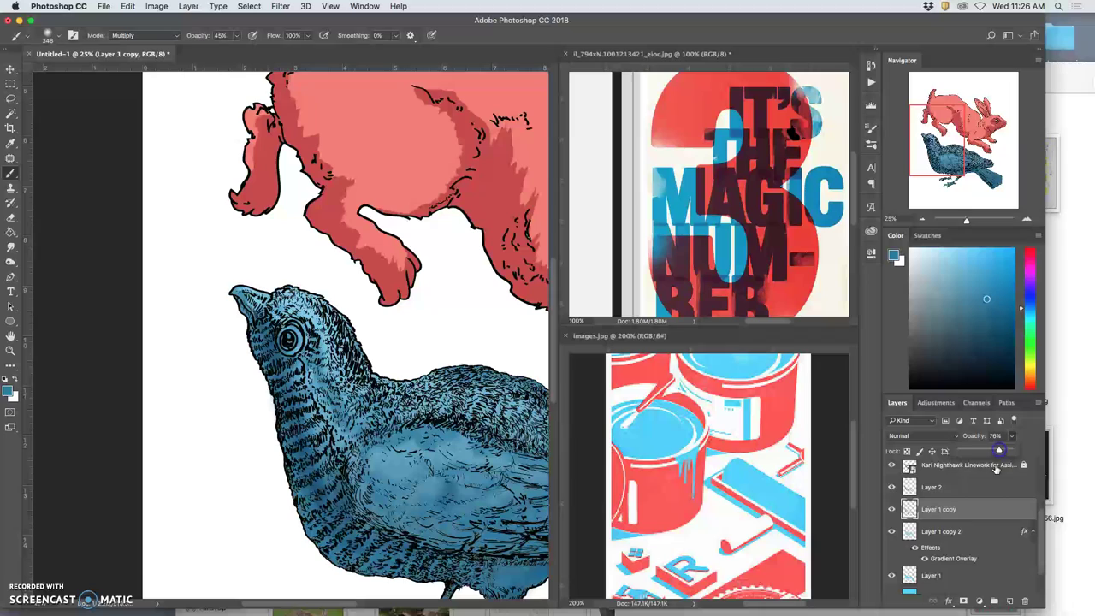
Set the blend mode of Layer 1 copy to Multiply and its opacity to 26%
left_click(950, 533)
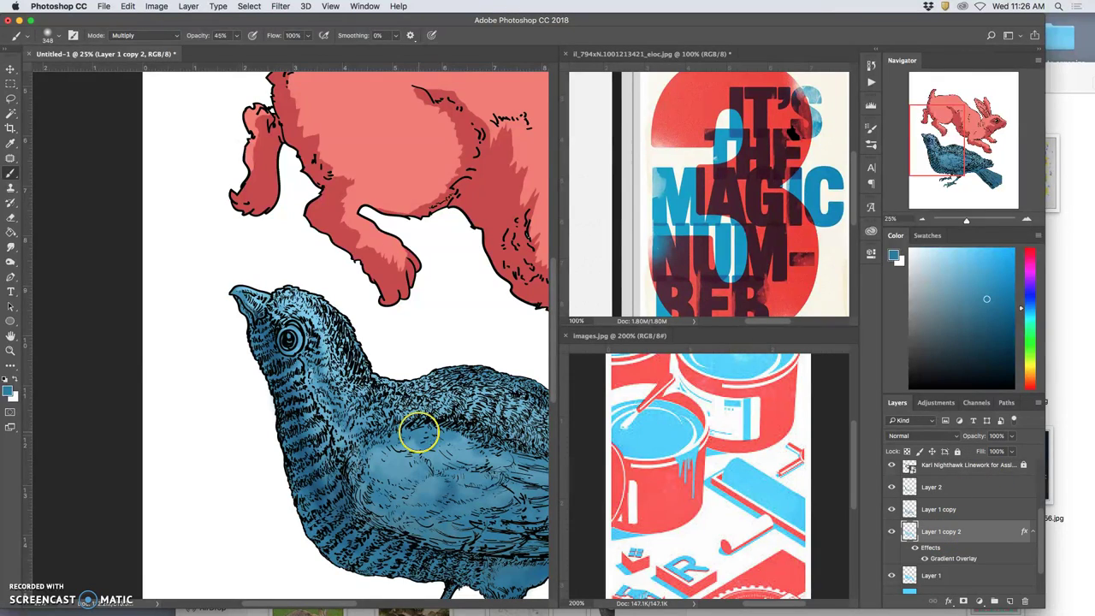
scroll(418, 433, "up", 5)
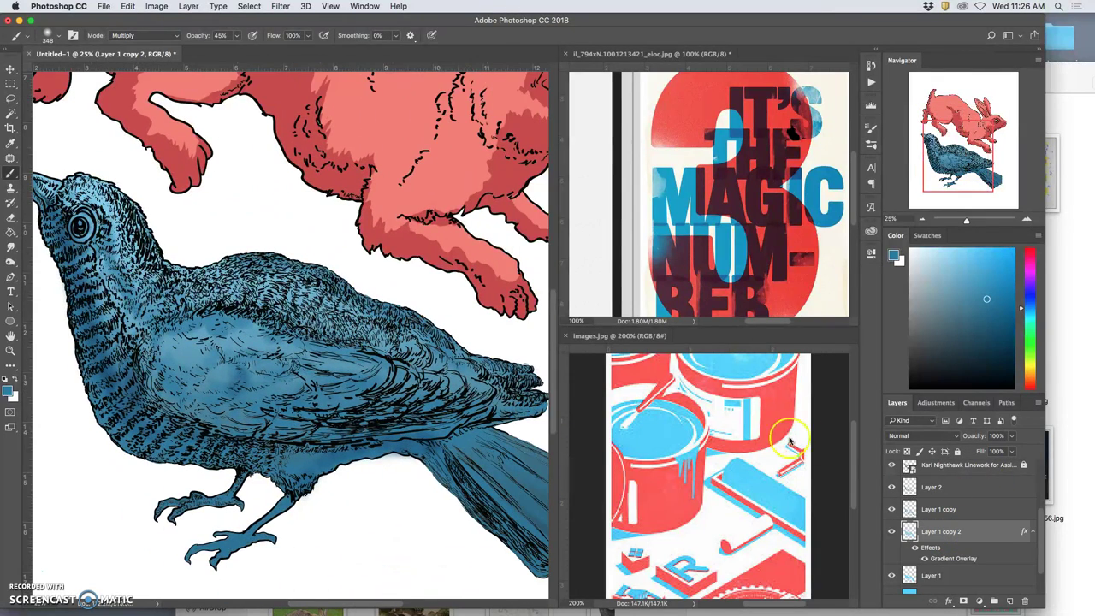
left_click(942, 510)
left_click(920, 438)
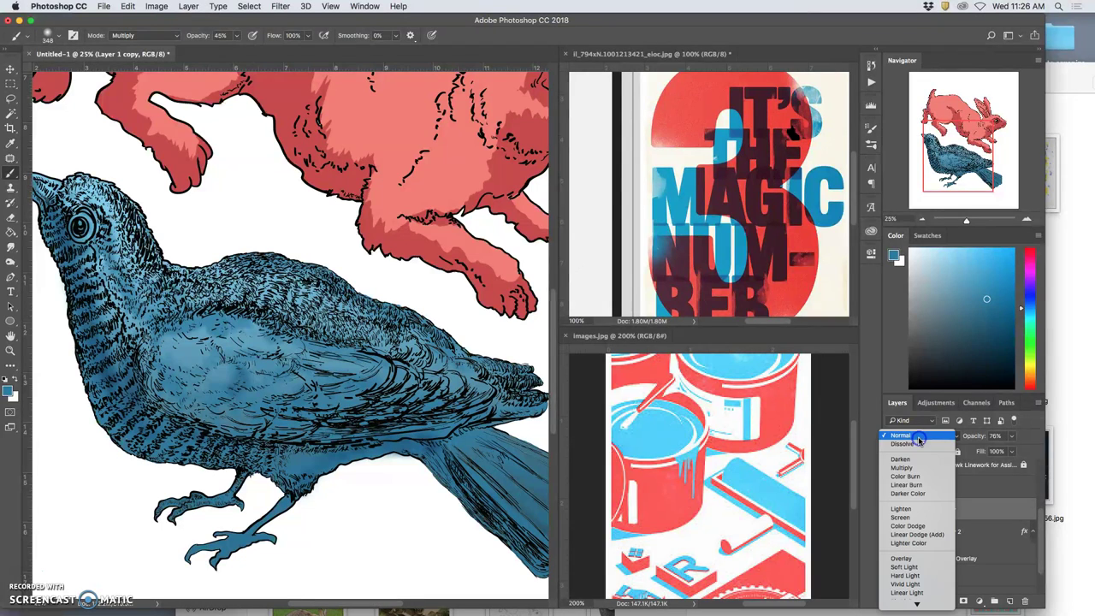
left_click(919, 469)
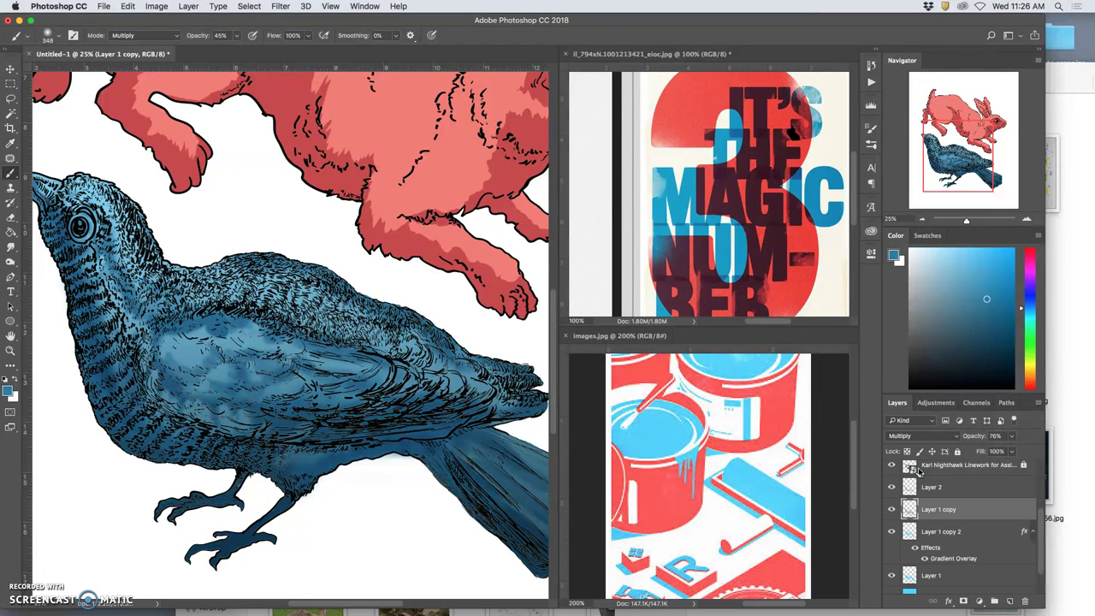
left_click(1014, 437)
left_click_drag(1013, 451, 995, 451)
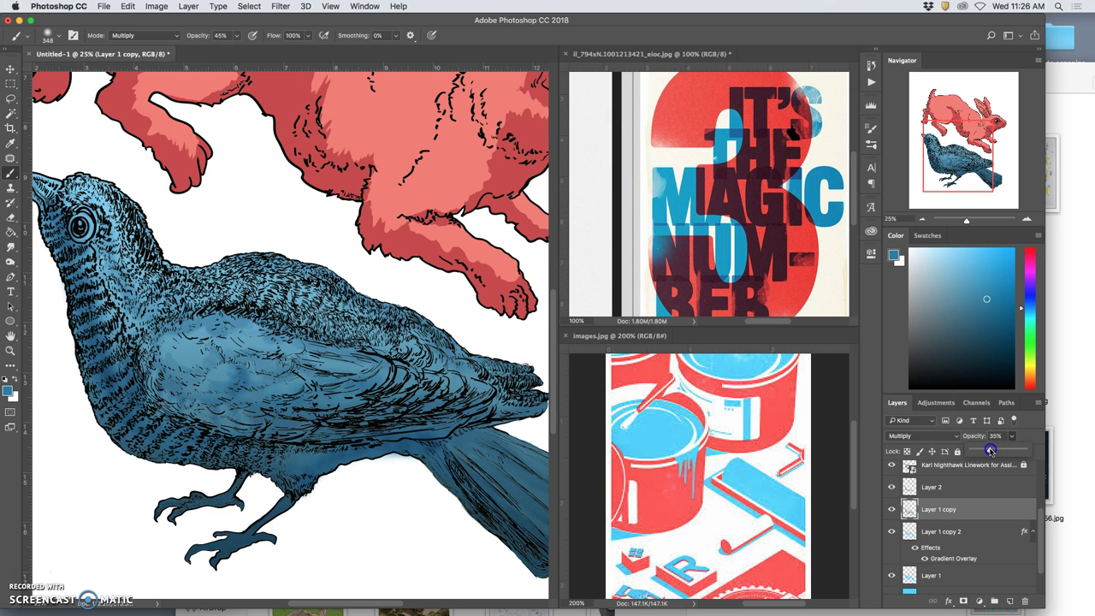
key("super+minus")
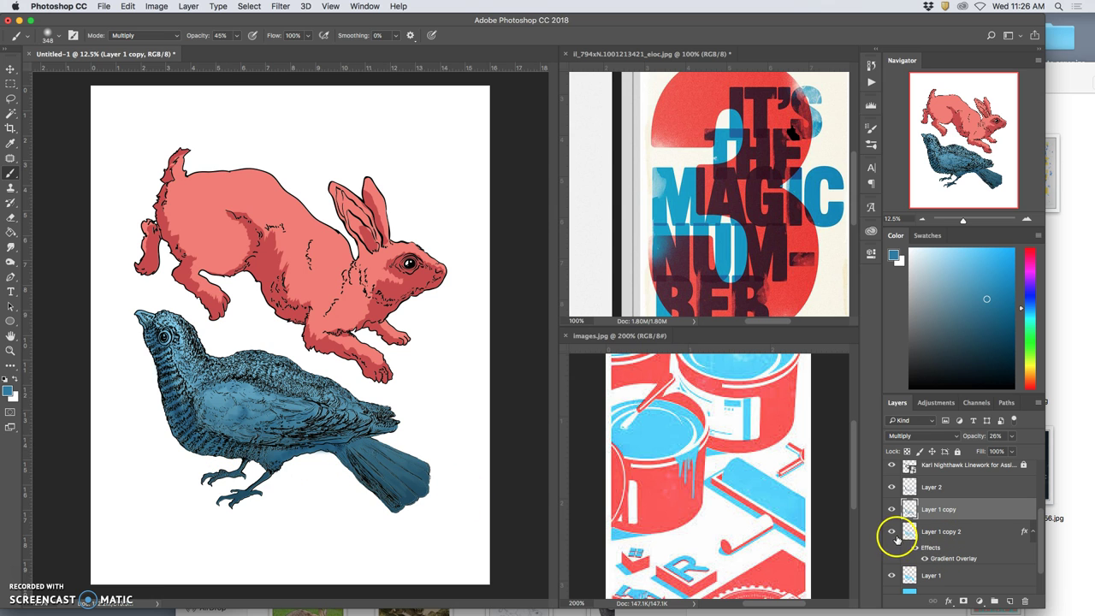
Compare the bird with the Layer 1 copy 2 gradient layer hidden and shown again
left_click(922, 535)
left_click(892, 537)
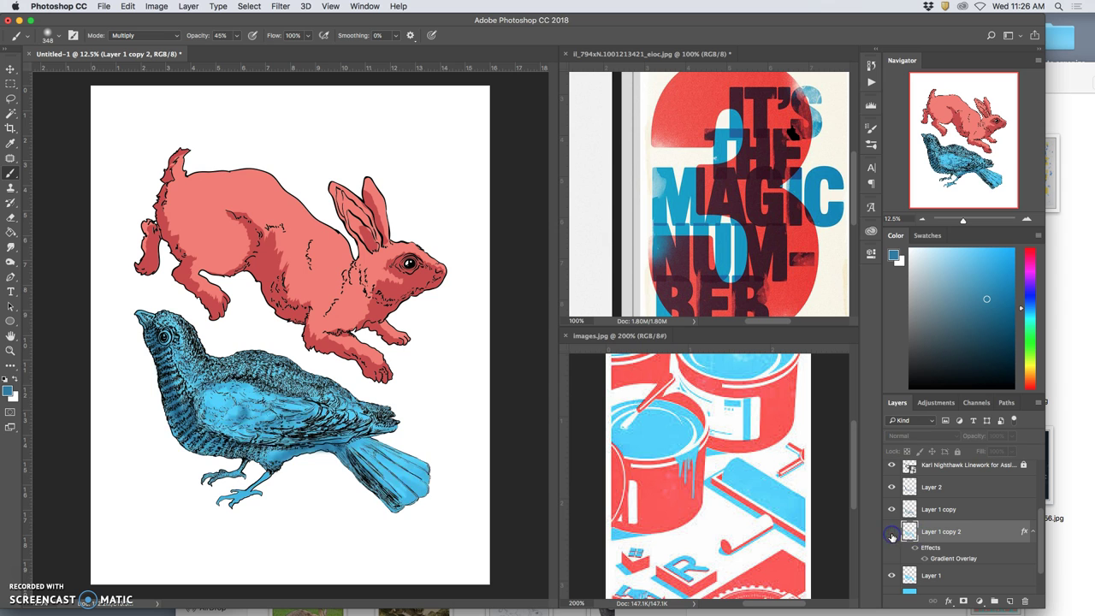
left_click(892, 537)
Add a dark blue #121f26 colour stop at about 20% to the Gradient Overlay of Layer 1 copy 2
double_click(950, 560)
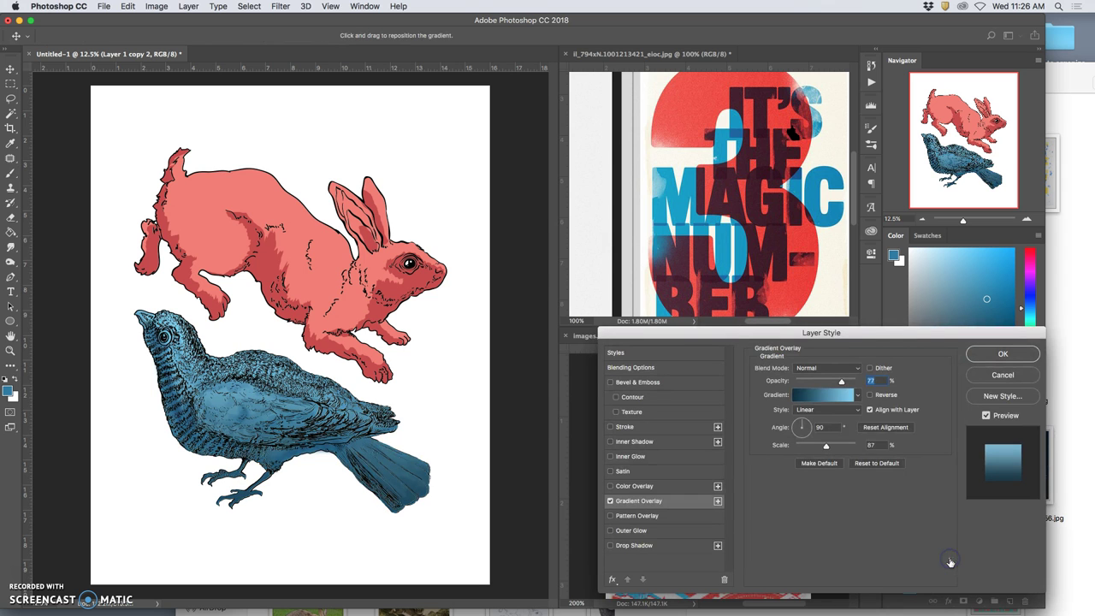
left_click(819, 402)
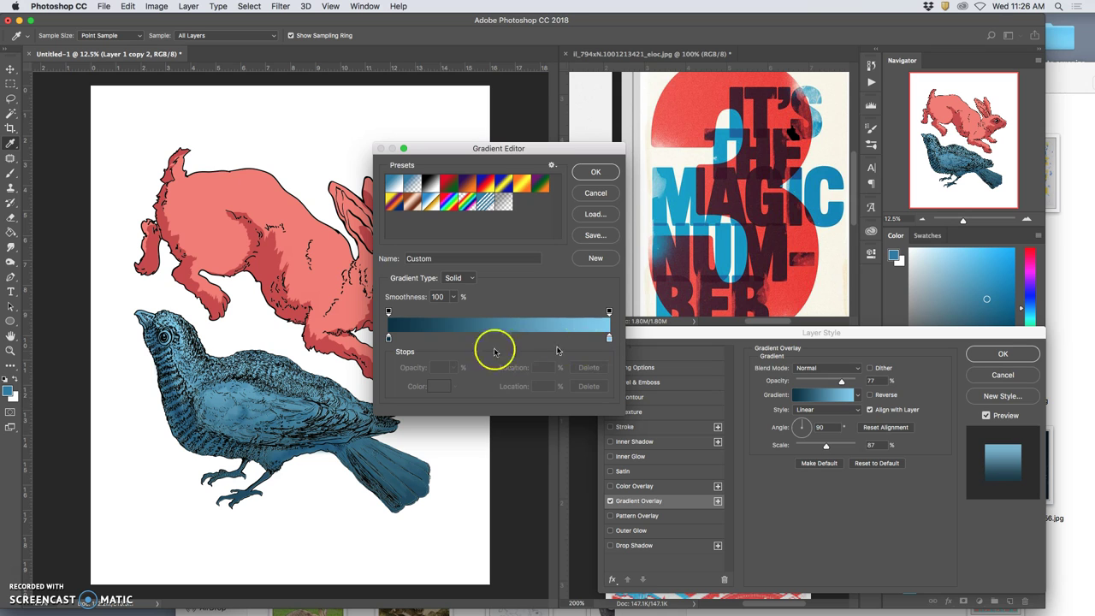
left_click(431, 338)
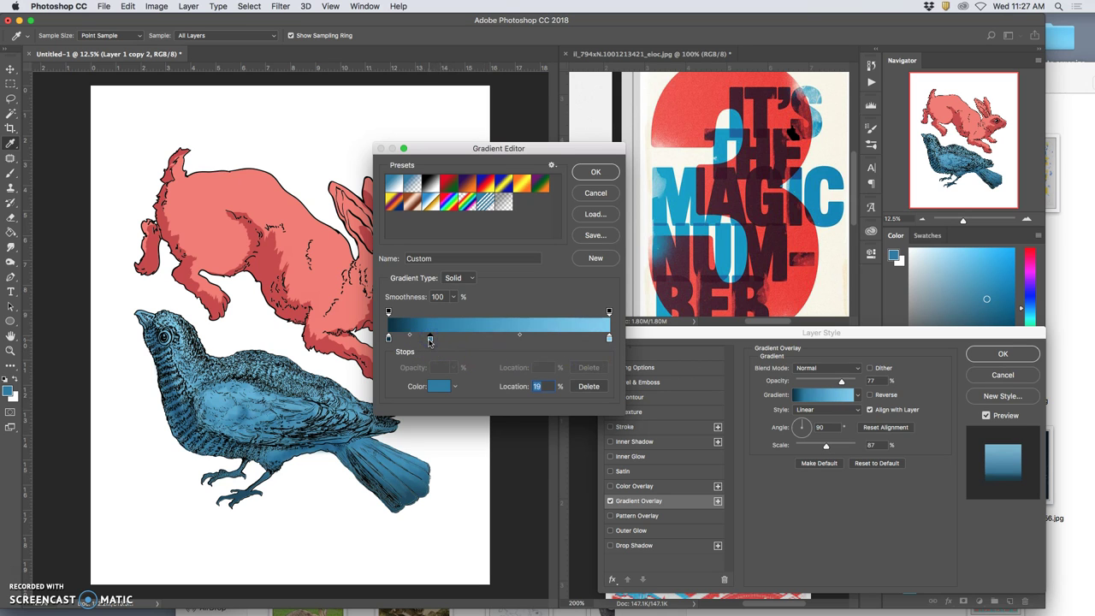
double_click(430, 339)
left_click_drag(387, 182, 334, 169)
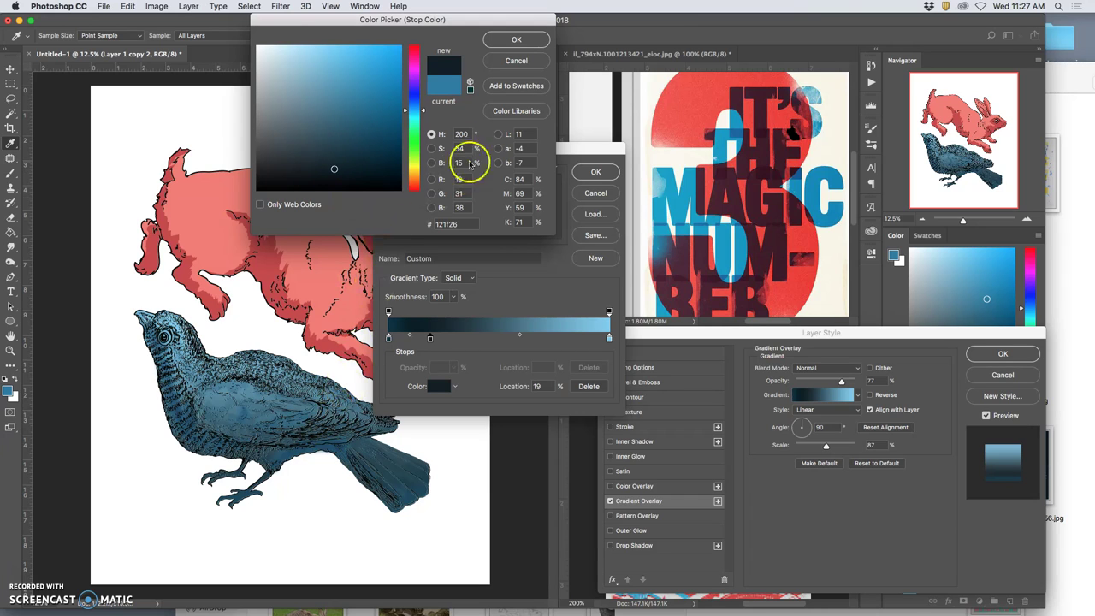
left_click(516, 41)
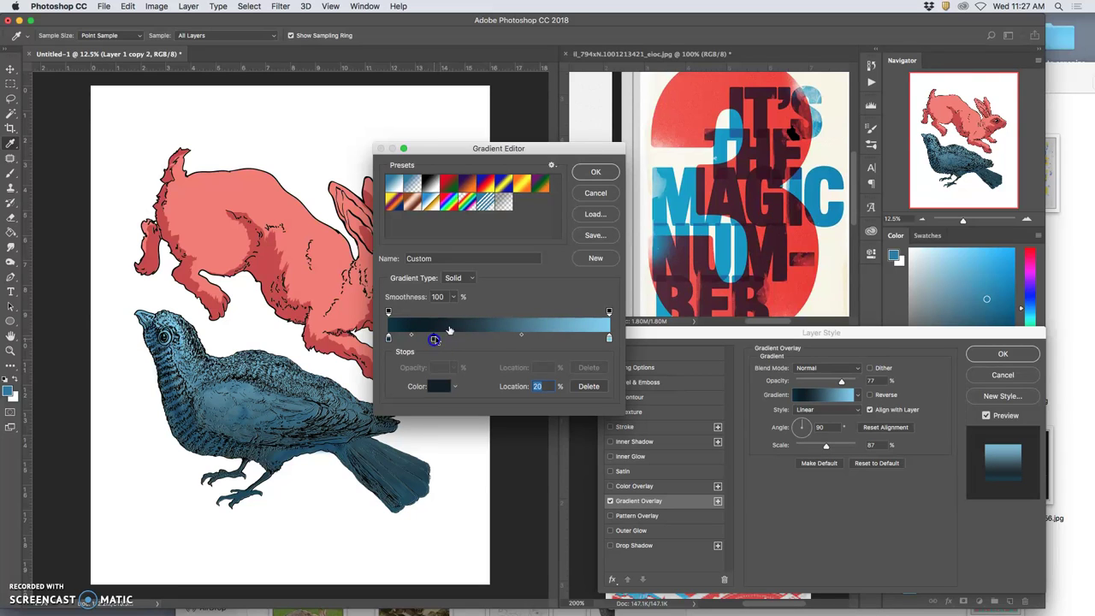
left_click(598, 173)
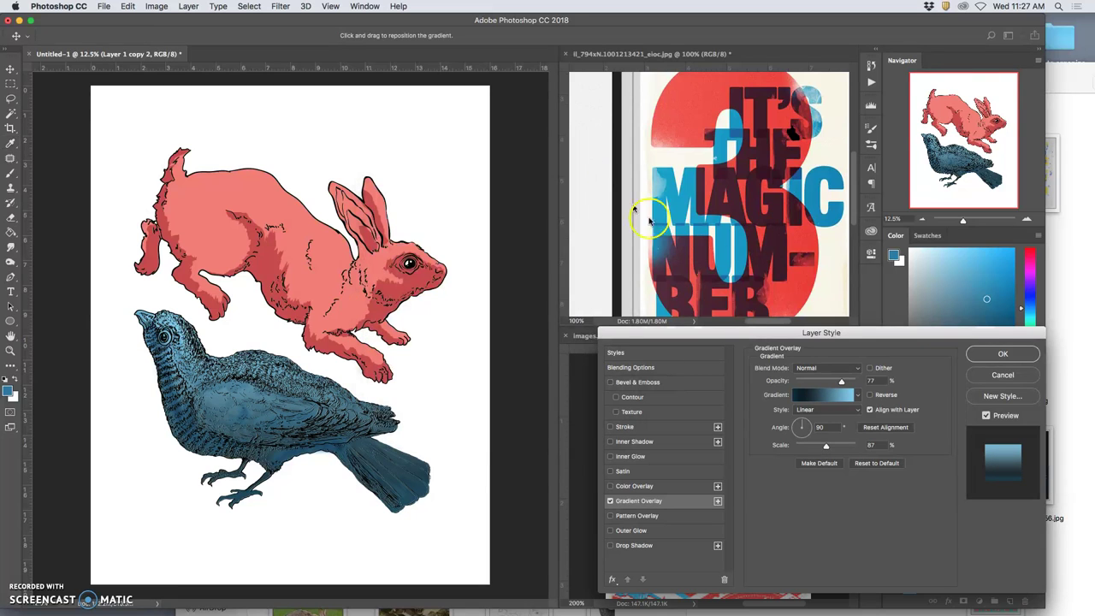
left_click(1001, 353)
Compare the bird with the Layer 1 copy and Layer 2 shading layers hidden and shown again
left_click(892, 509)
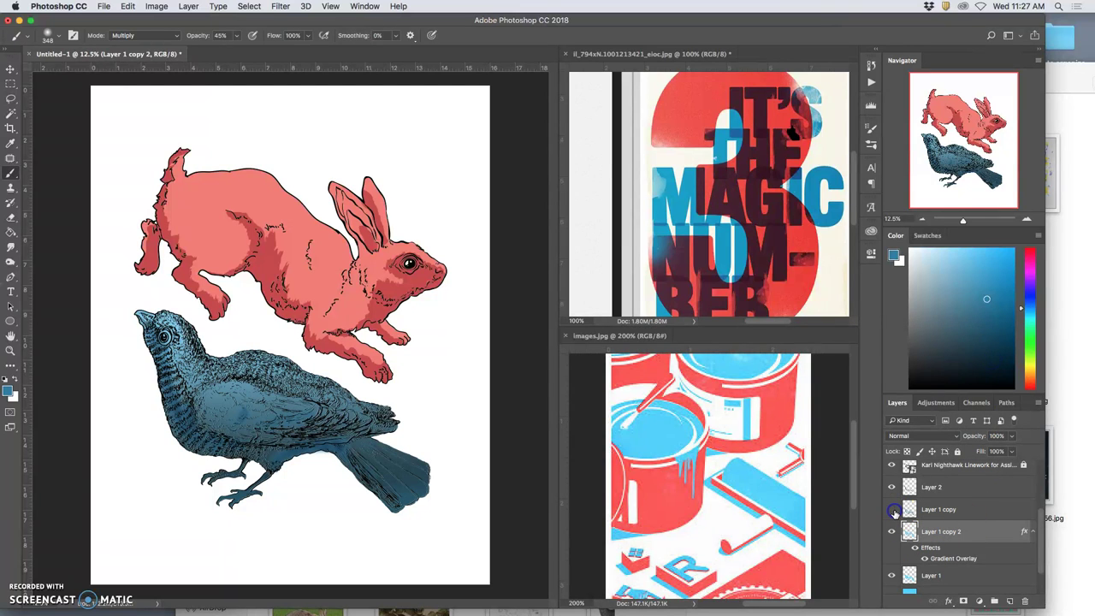
left_click(892, 509)
left_click(894, 486)
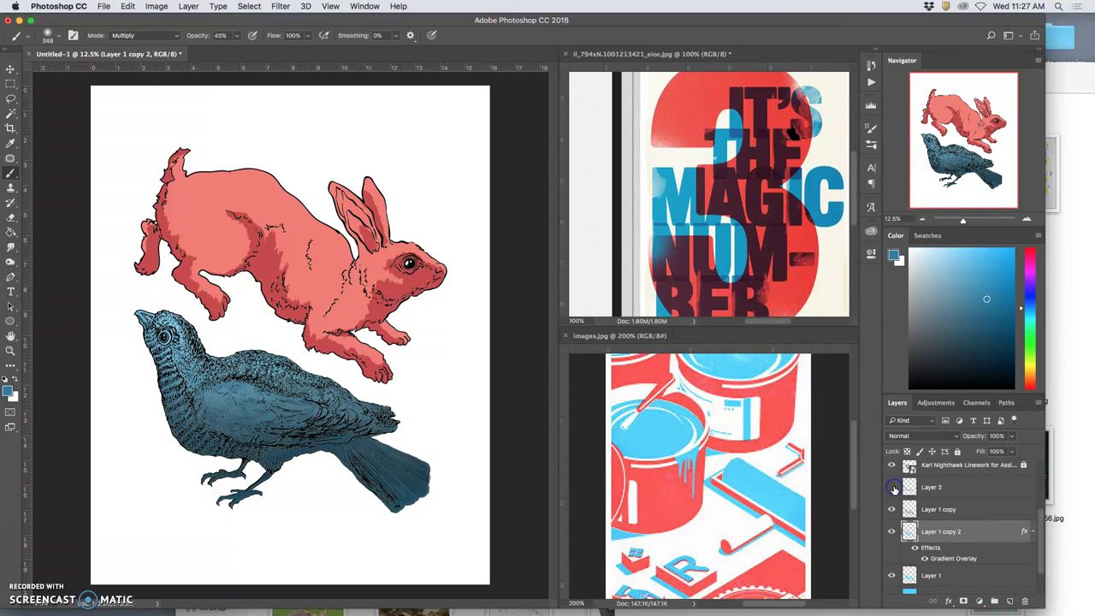
left_click(893, 487)
left_click(893, 487)
left_click(894, 487)
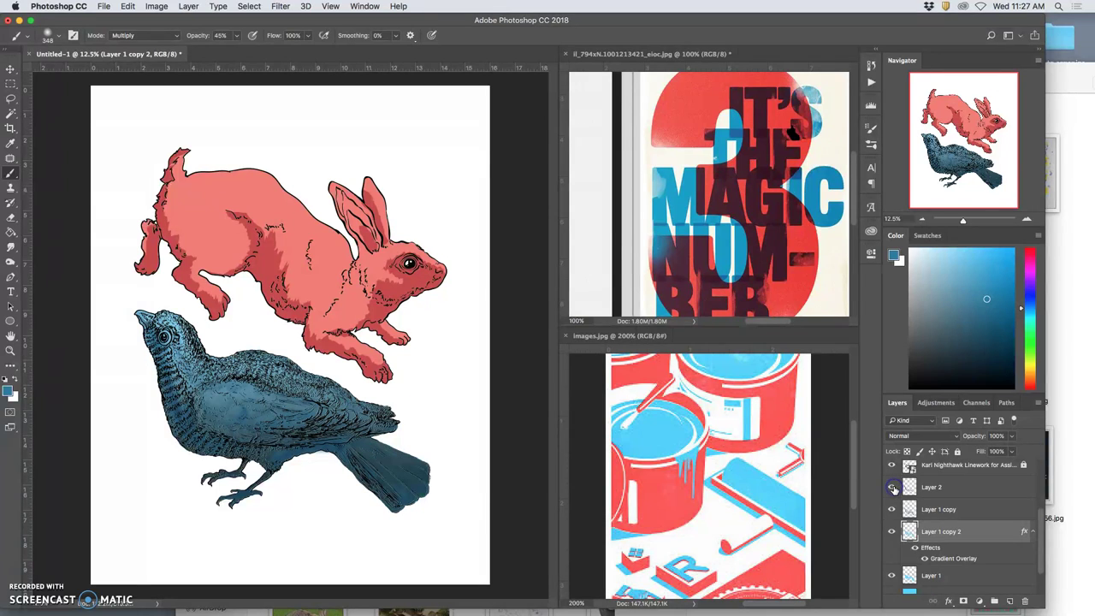
left_click(894, 487)
left_click(894, 487)
Erase parts of the Layer 2 shading along the bird's underside and breast with the Eraser at 59% opacity
left_click(931, 488)
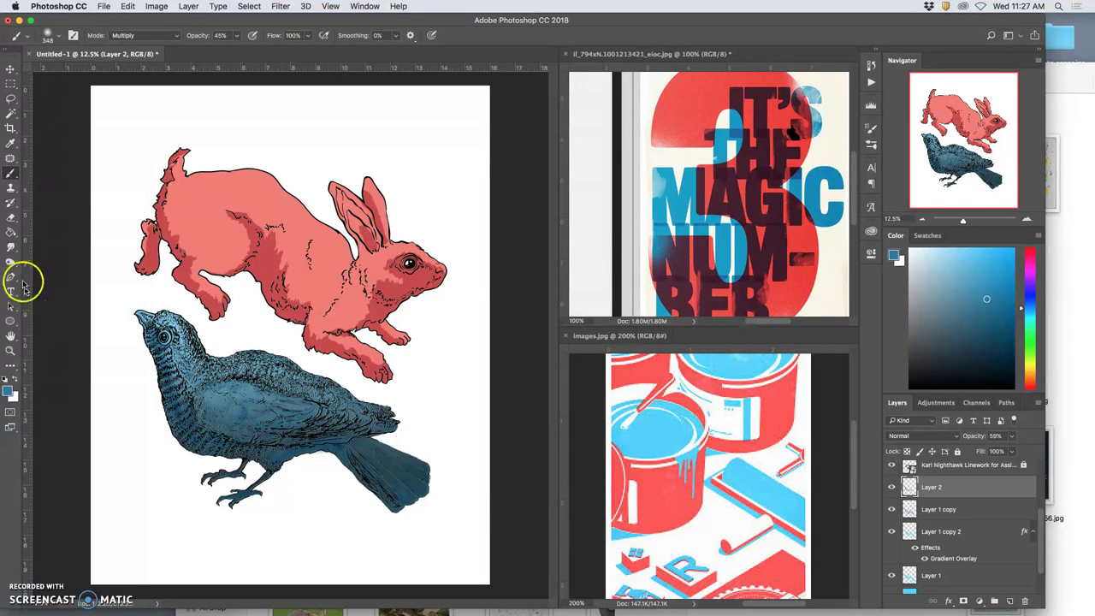
left_click(12, 217)
mouse_move(334, 430)
left_mouse_down()
mouse_move(325, 447)
mouse_move(281, 452)
mouse_move(337, 449)
mouse_move(212, 449)
left_mouse_up()
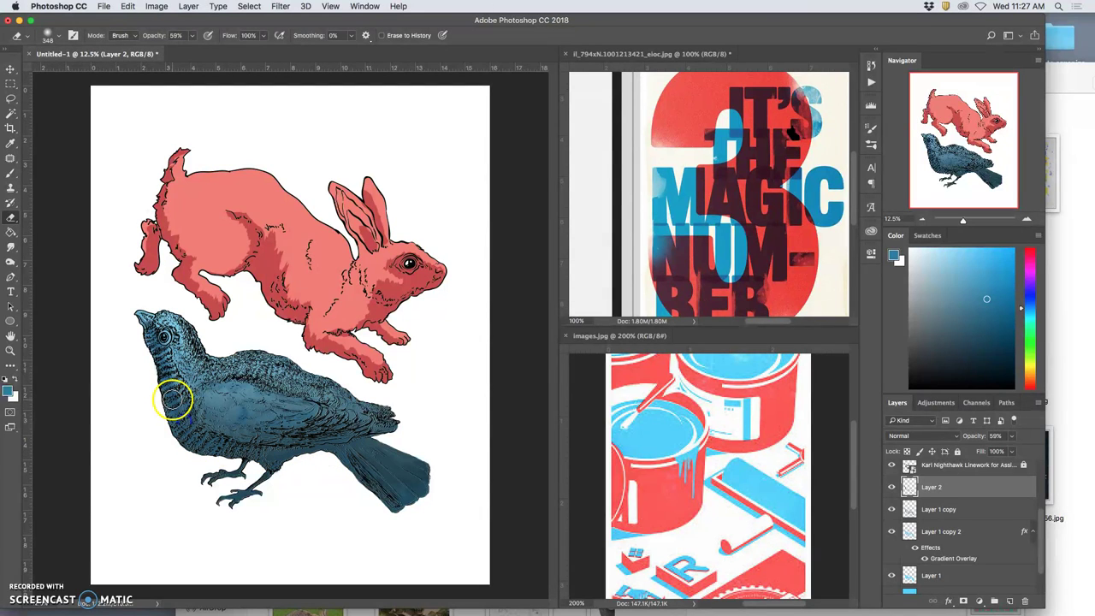
left_click(181, 388)
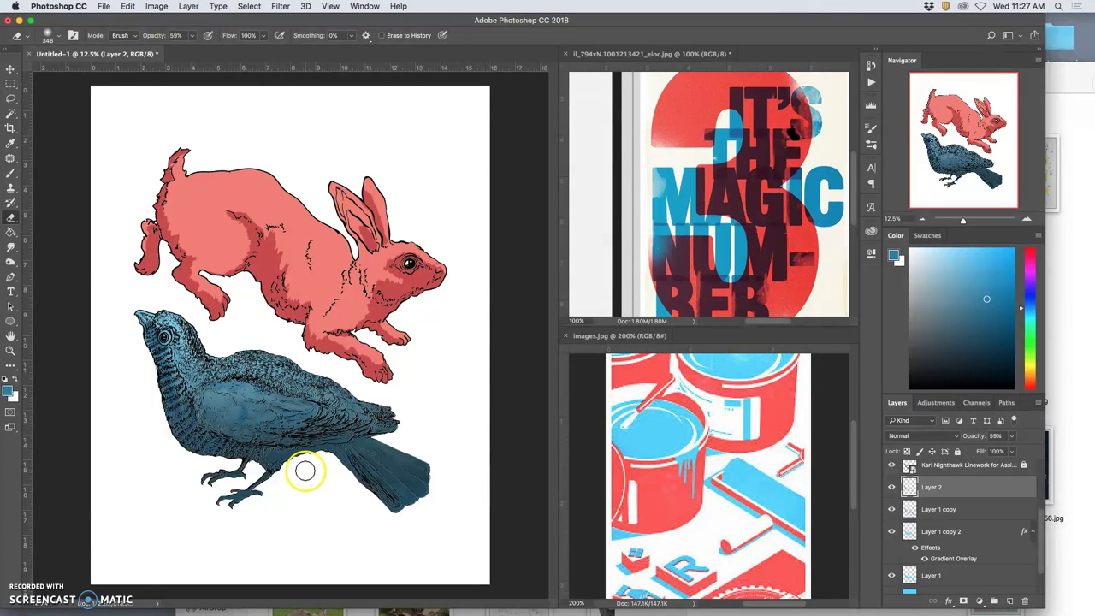
mouse_move(305, 471)
left_mouse_down()
mouse_move(243, 432)
mouse_move(155, 335)
mouse_move(177, 413)
mouse_move(206, 417)
mouse_move(169, 375)
mouse_move(159, 335)
mouse_move(197, 387)
mouse_move(199, 283)
left_mouse_up()
Set the Eraser's opacity to 36% and soften the Layer 2 shading on the bird's head, breast, wing and tail
left_click(190, 35)
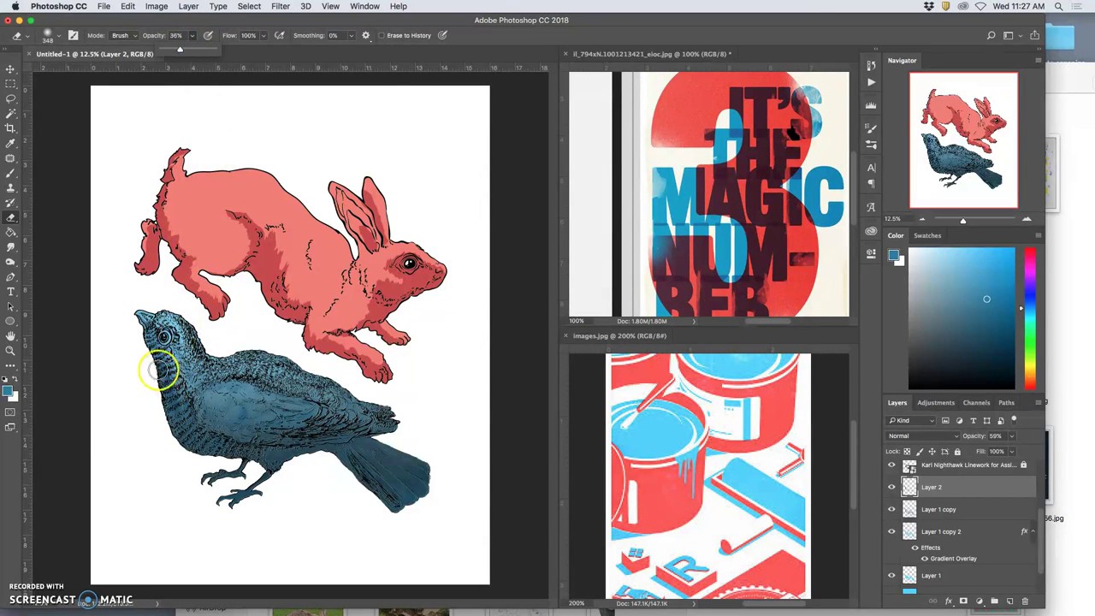
left_click(161, 337)
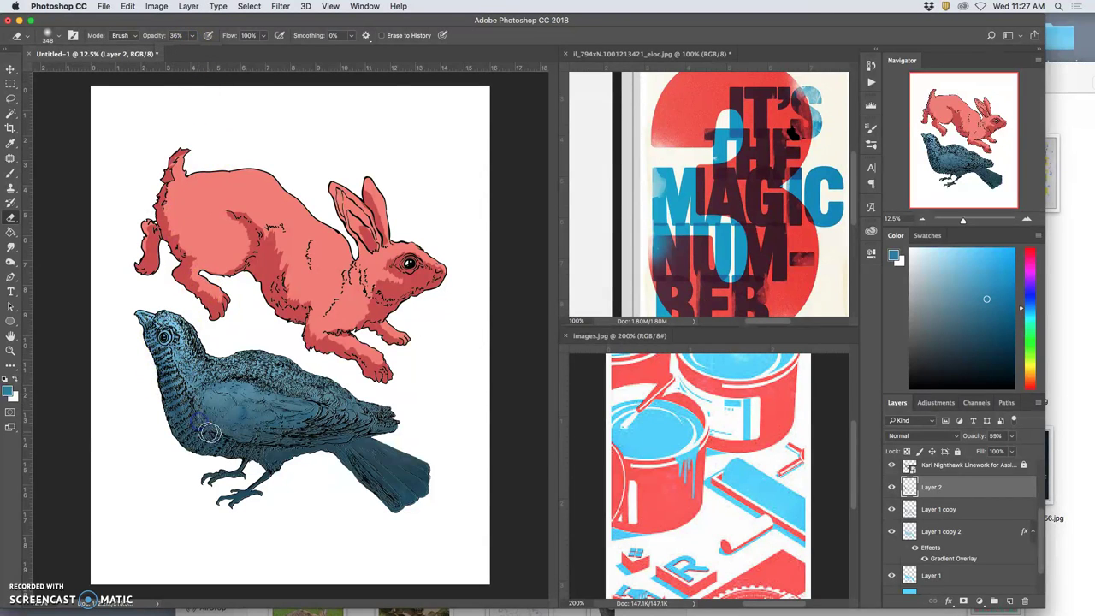
left_click(229, 410)
mouse_move(392, 471)
left_mouse_down()
mouse_move(247, 413)
mouse_move(283, 409)
mouse_move(335, 254)
mouse_move(274, 227)
mouse_move(313, 269)
mouse_move(296, 321)
mouse_move(311, 436)
mouse_move(452, 445)
mouse_move(425, 432)
left_mouse_up()
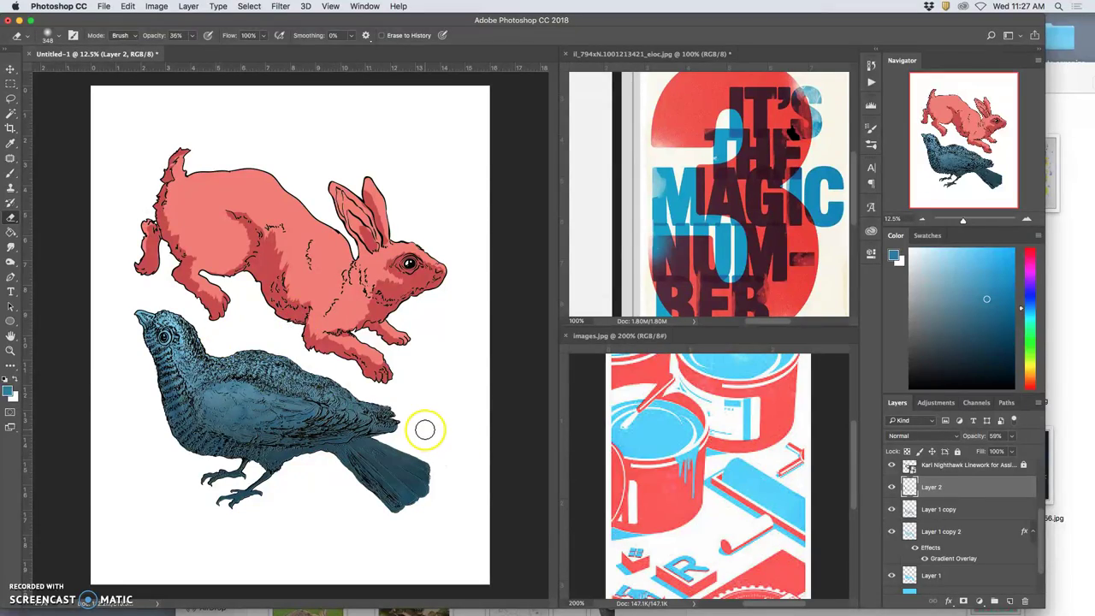
scroll(308, 416, "up", 3)
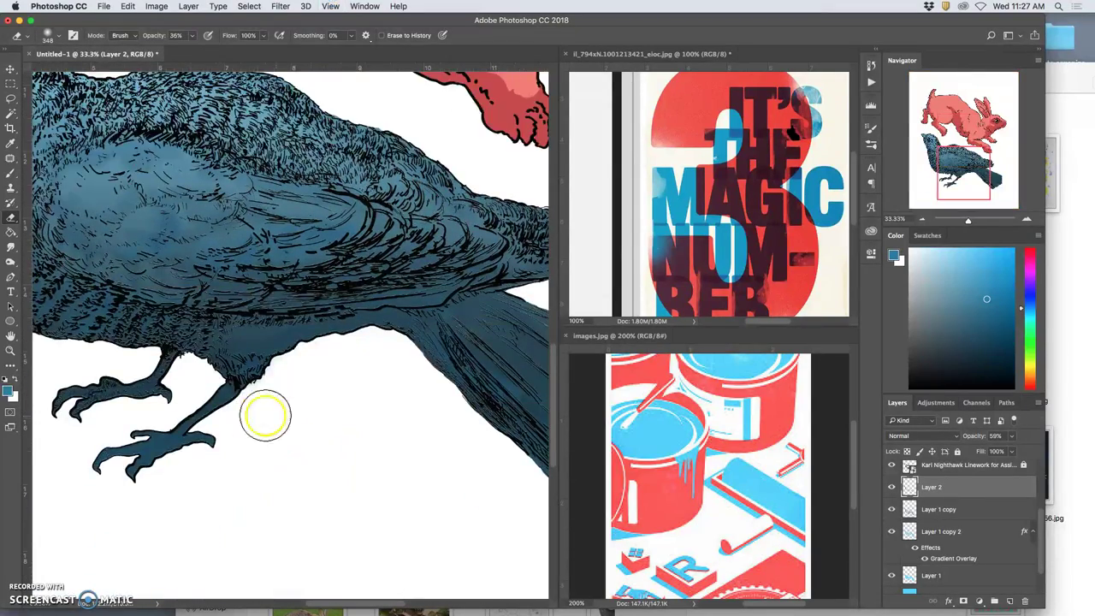
Hide the shading layers Layer 1 copy 2, Layer 1 copy and Layer 2, leaving the bird's flat blue on Layer 1
scroll(265, 415, "left", 5)
scroll(235, 416, "up", 5)
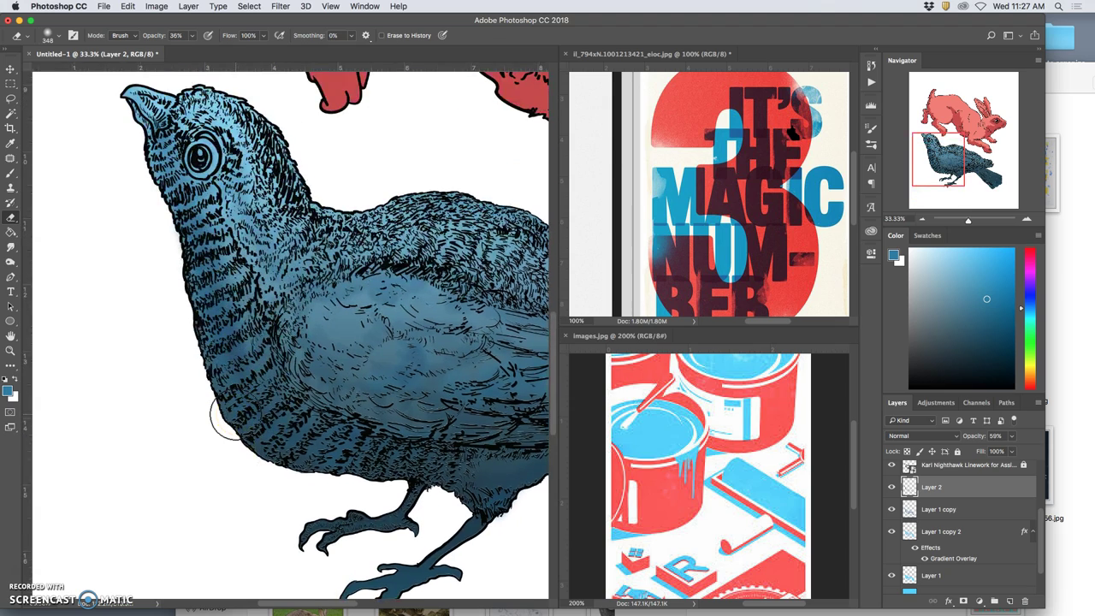
scroll(230, 417, "right", 3)
scroll(232, 416, "down", 2)
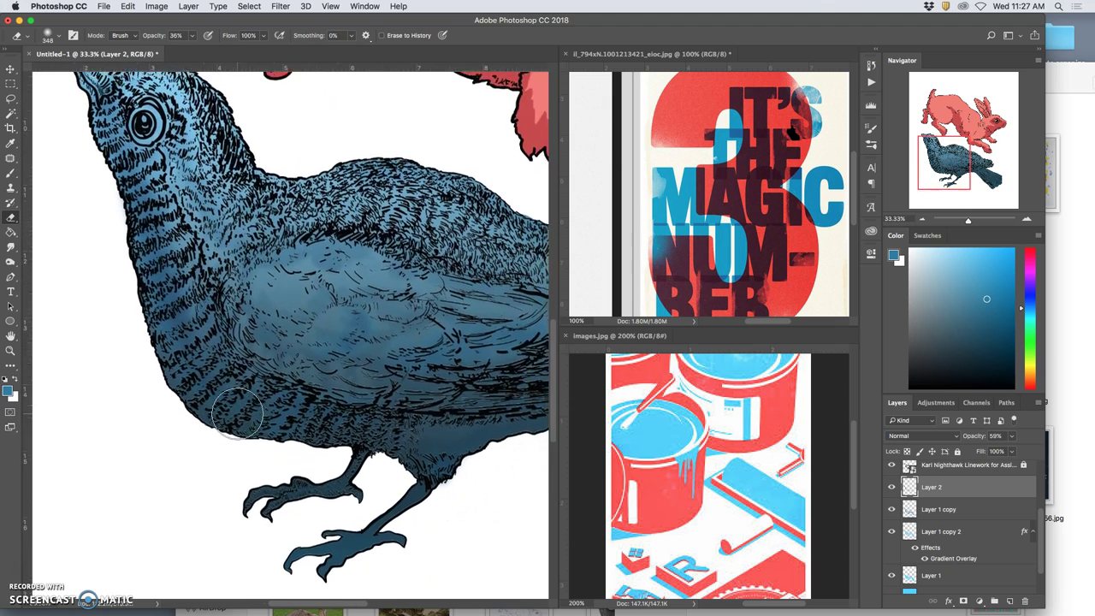
scroll(237, 414, "down", 2)
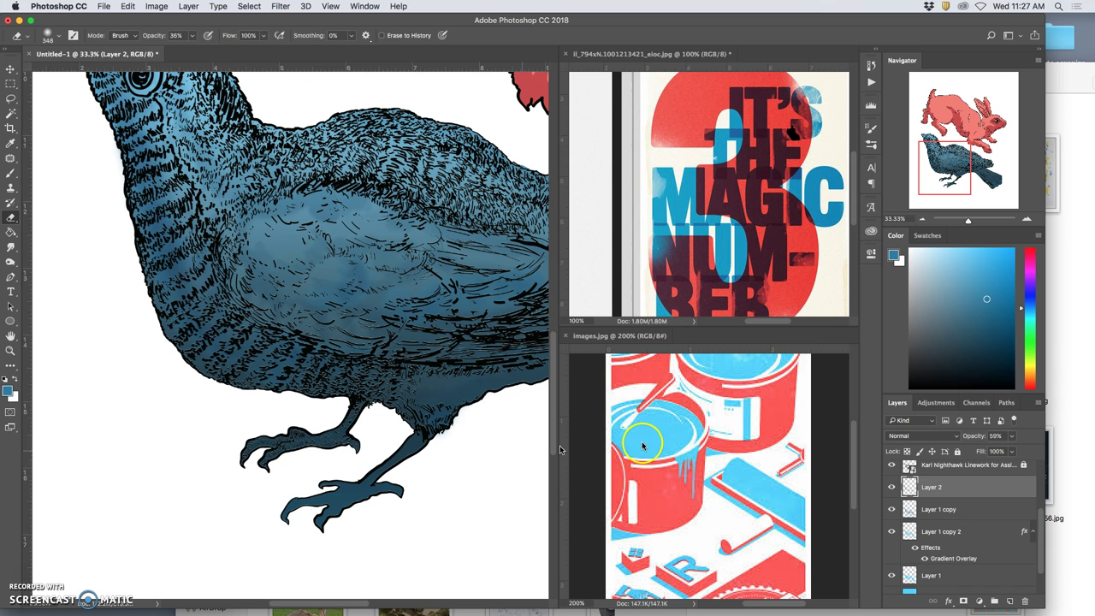
scroll(944, 535, "down", 1)
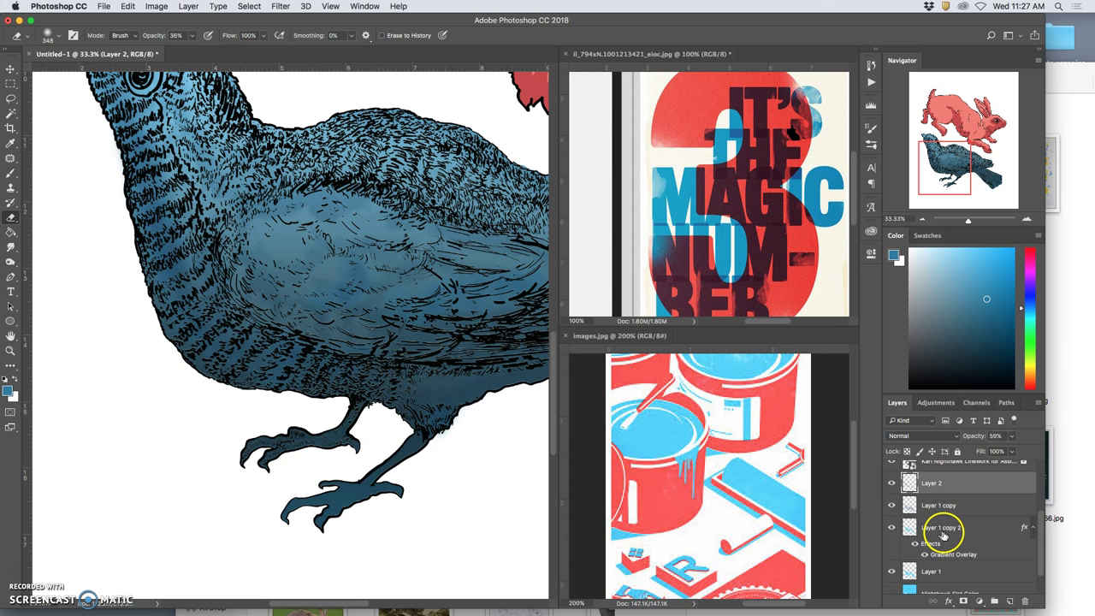
left_click(892, 527)
left_click(891, 505)
left_click(892, 484)
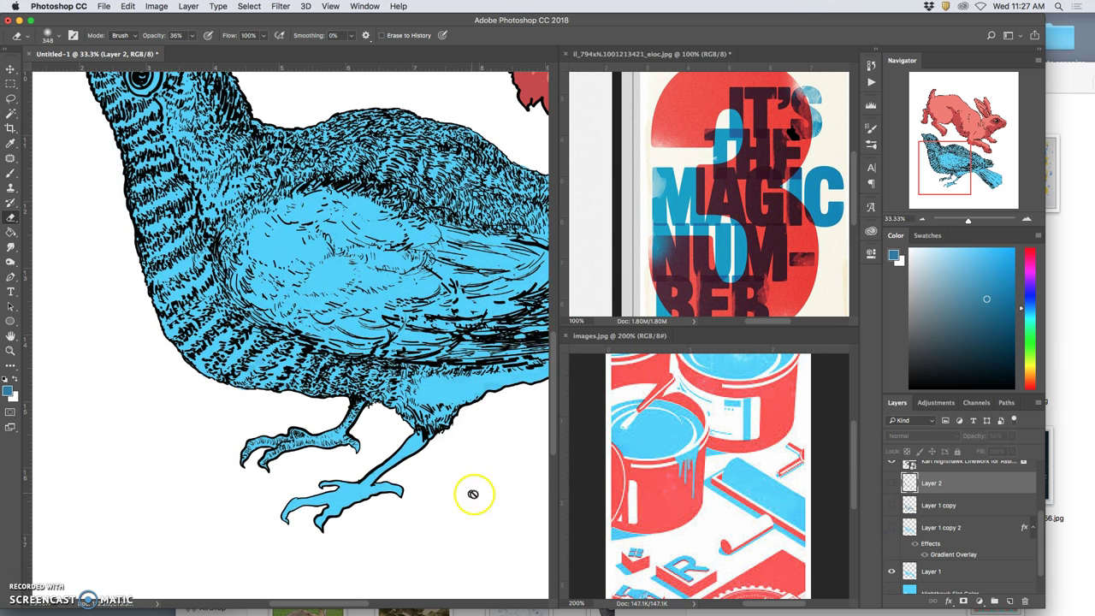
scroll(940, 522, "down", 1)
scroll(939, 522, "down", 3)
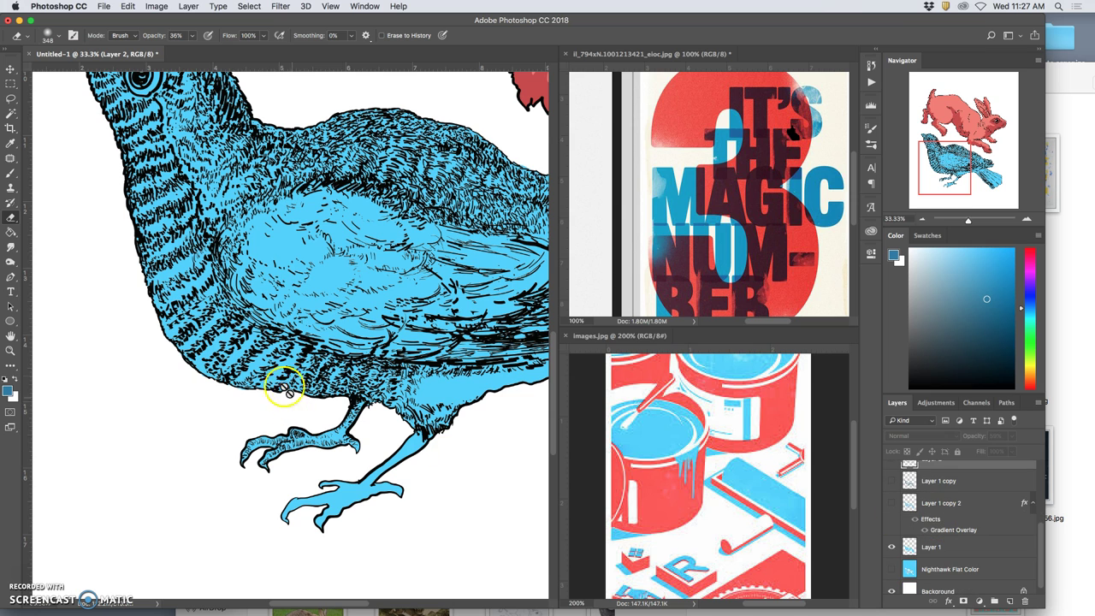
Select both of the bird's legs and feet with the Lasso tool and add the beak to the selection
left_click(10, 99)
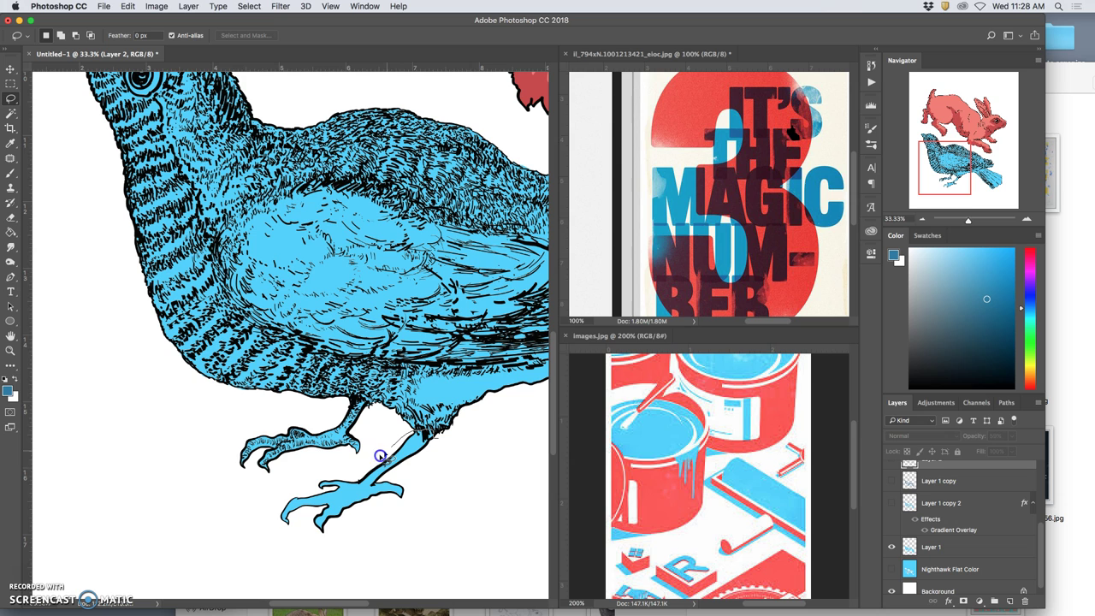
left_click_drag(231, 524, 403, 549)
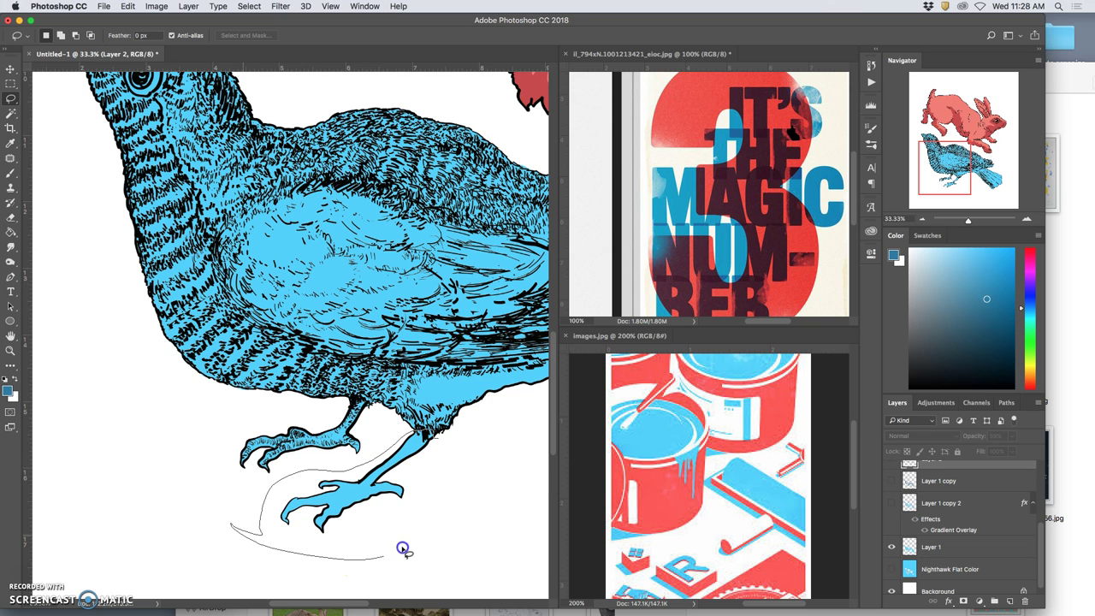
left_click_drag(439, 457, 437, 433)
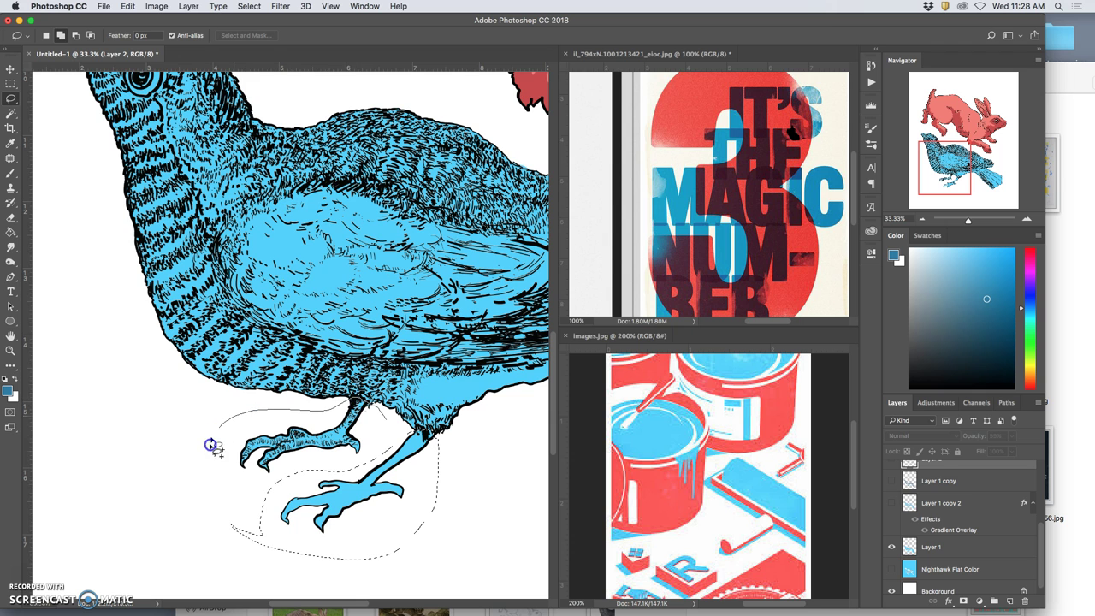
left_click_drag(362, 461, 379, 442)
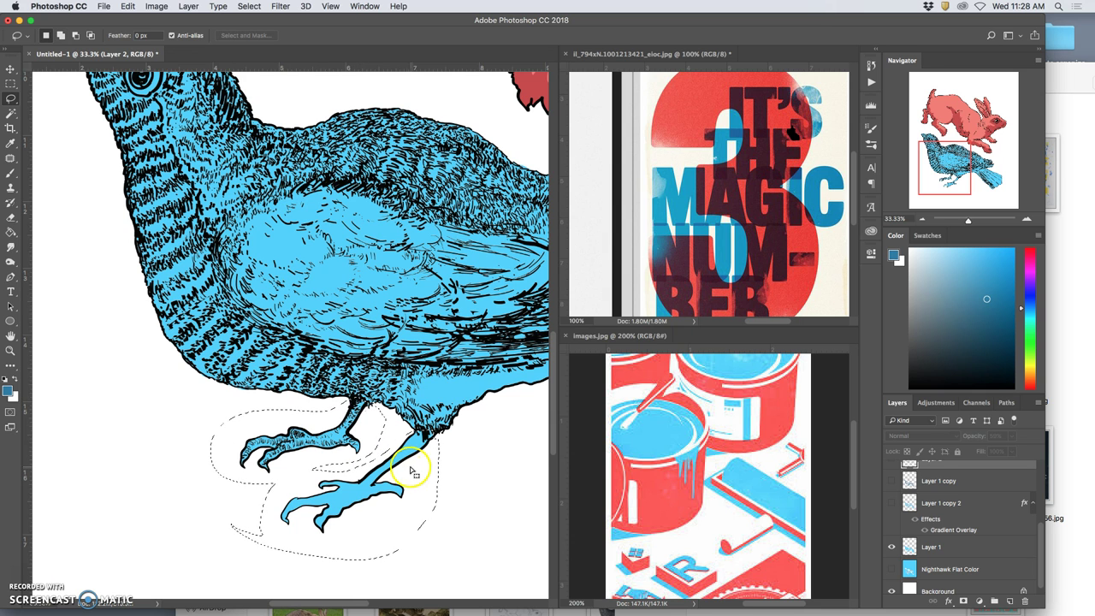
scroll(417, 468, "left", 3)
scroll(398, 462, "up", 3)
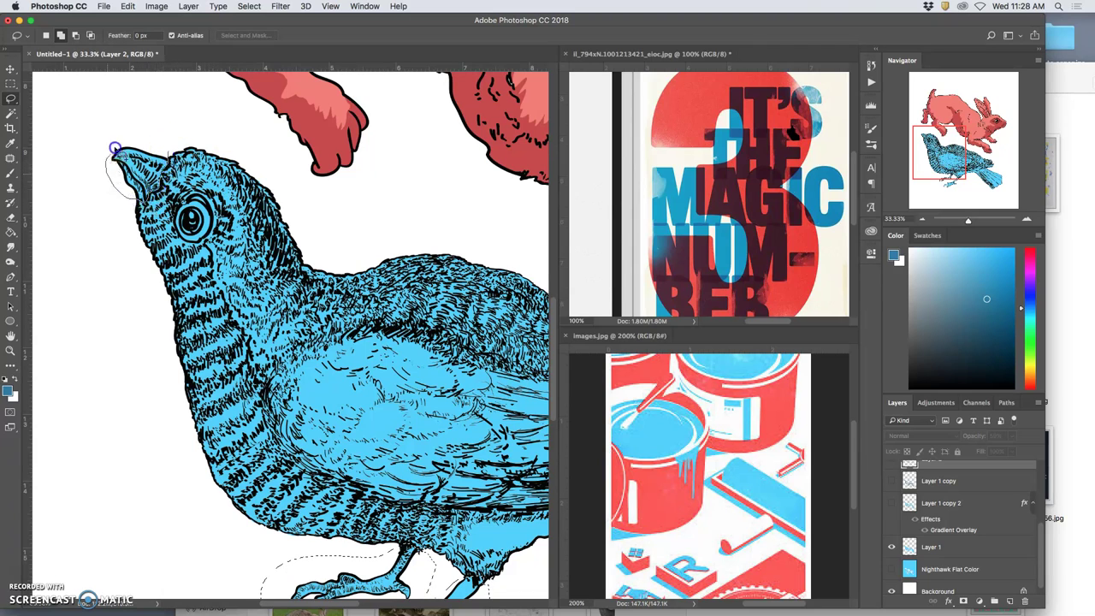
left_click_drag(162, 146, 167, 150)
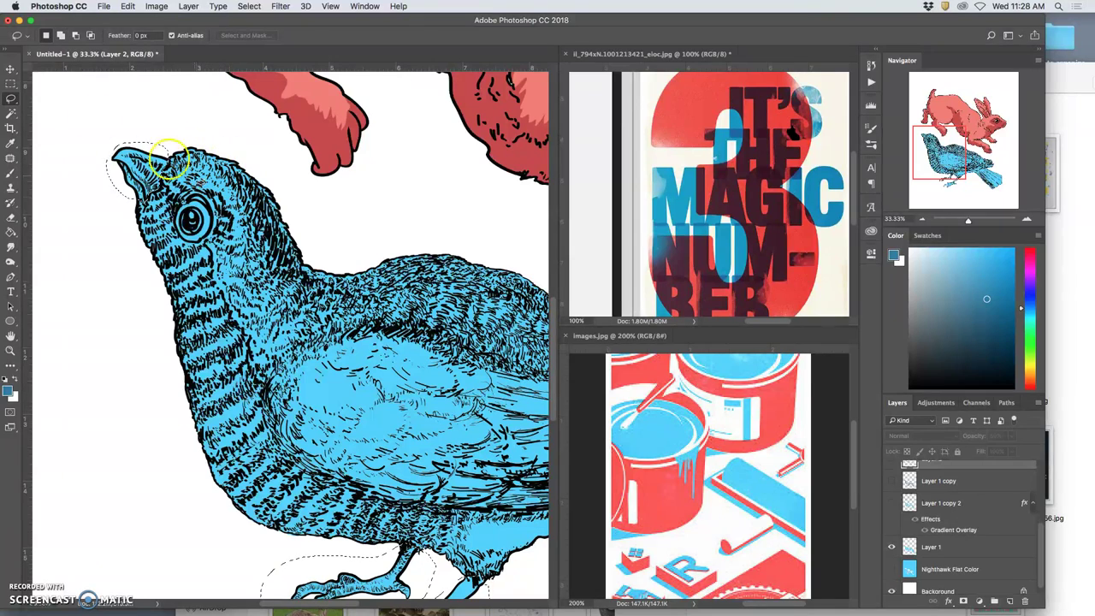
Try to add the eye ring to the selection using the Magic Wand with Contiguous enabled
left_click(27, 112)
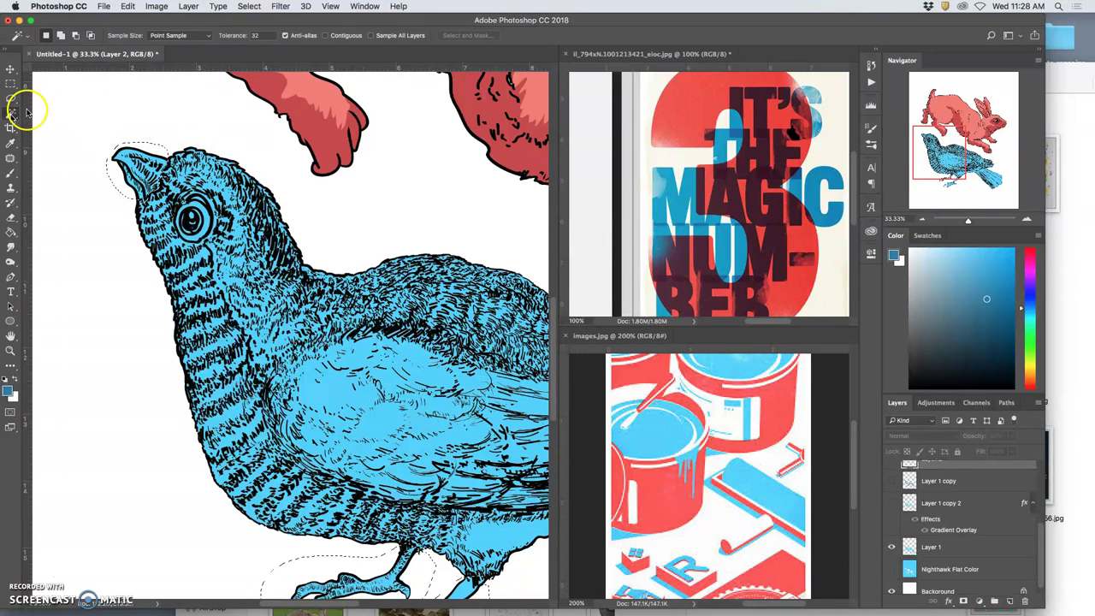
left_click(326, 35)
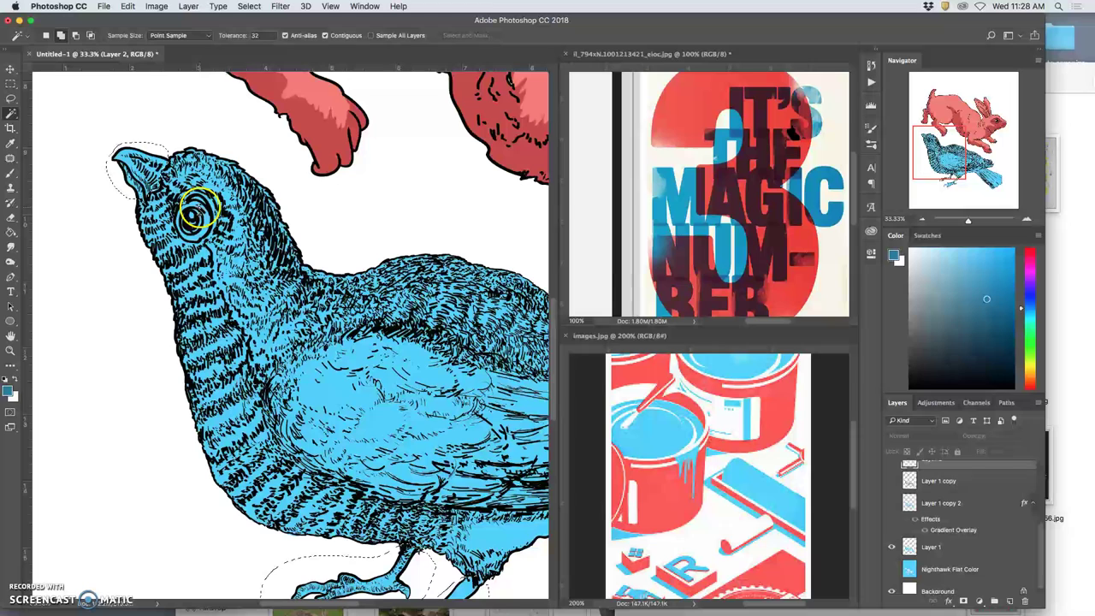
left_click(199, 207, "shift")
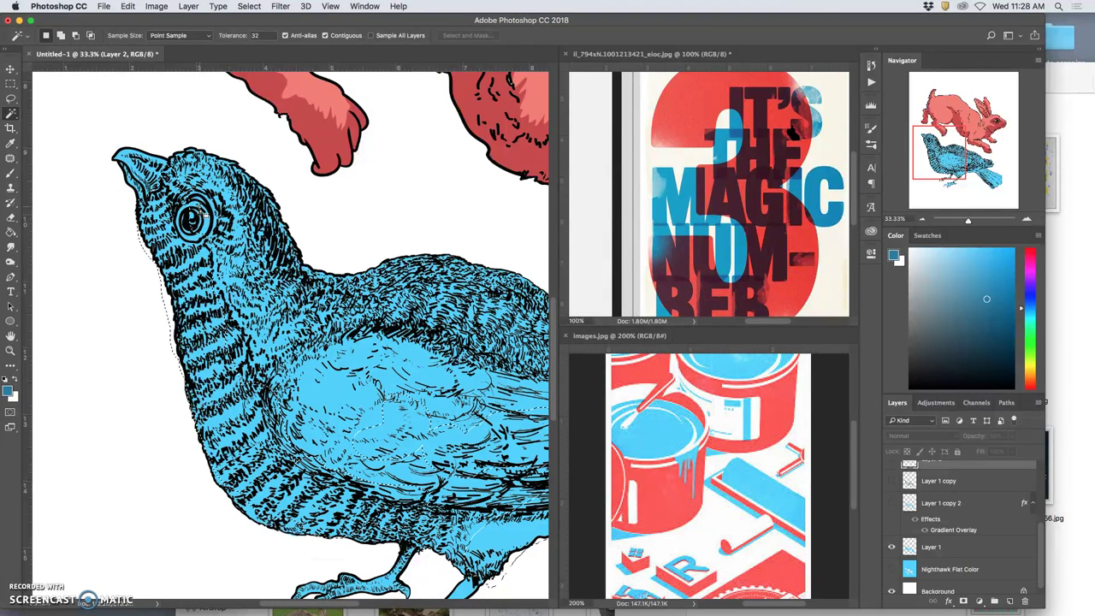
Add the bird's eye to the beak and feet selection with the Lasso tool
left_click(11, 98)
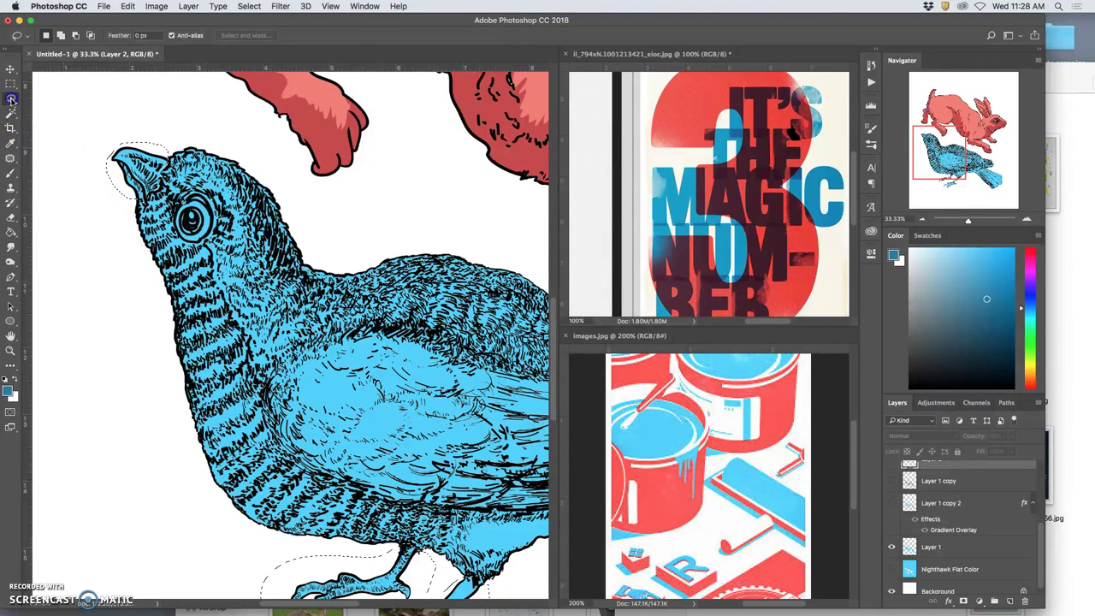
left_click(190, 203, "shift")
key("super+minus")
key("super+minus")
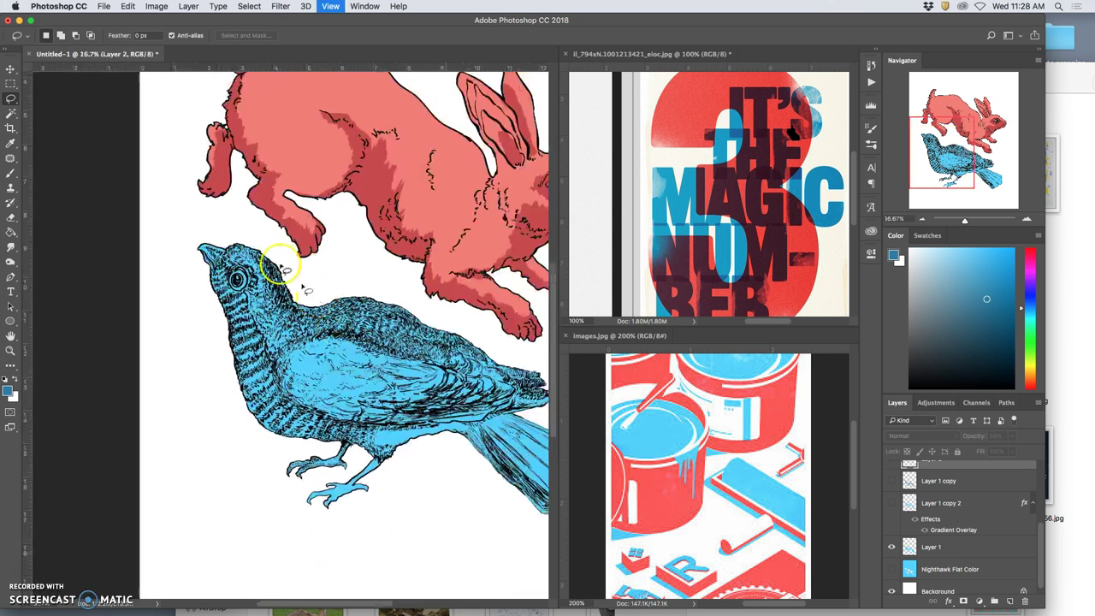
mouse_move(282, 451)
left_mouse_down()
mouse_move(386, 489)
mouse_move(299, 447)
mouse_move(343, 445)
left_mouse_up()
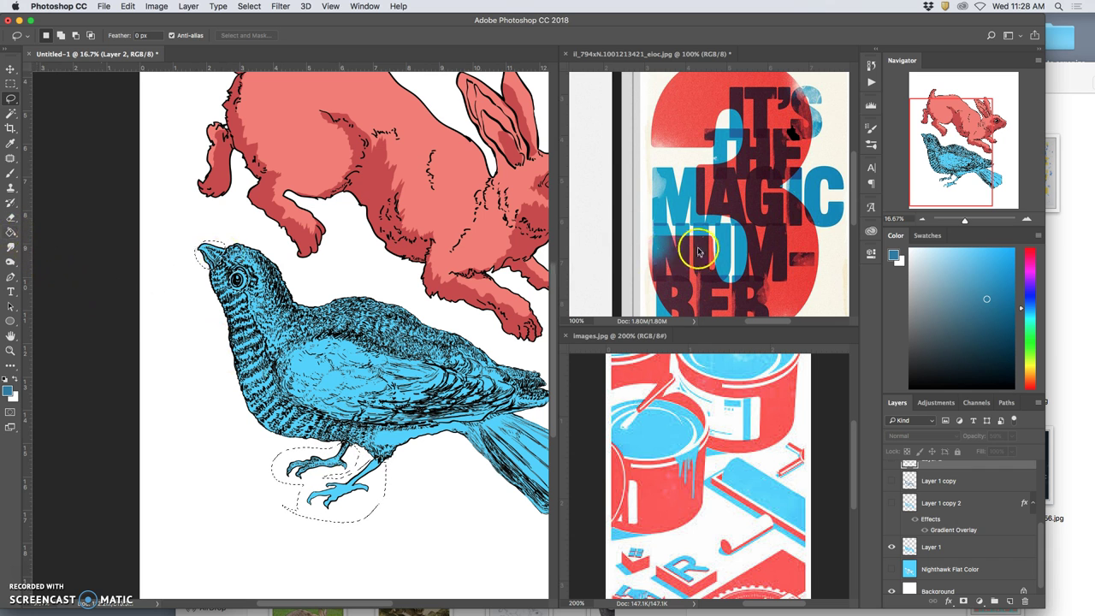
Switch to the color inspirations folder in Finder and select 488.jpg
left_click(1081, 259)
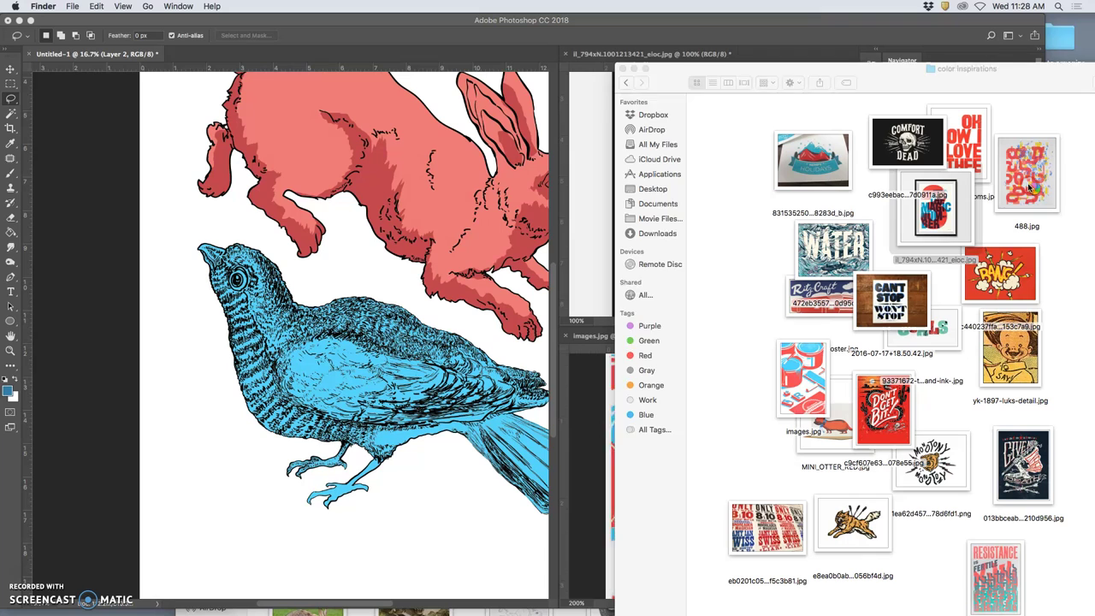
left_click(1029, 186)
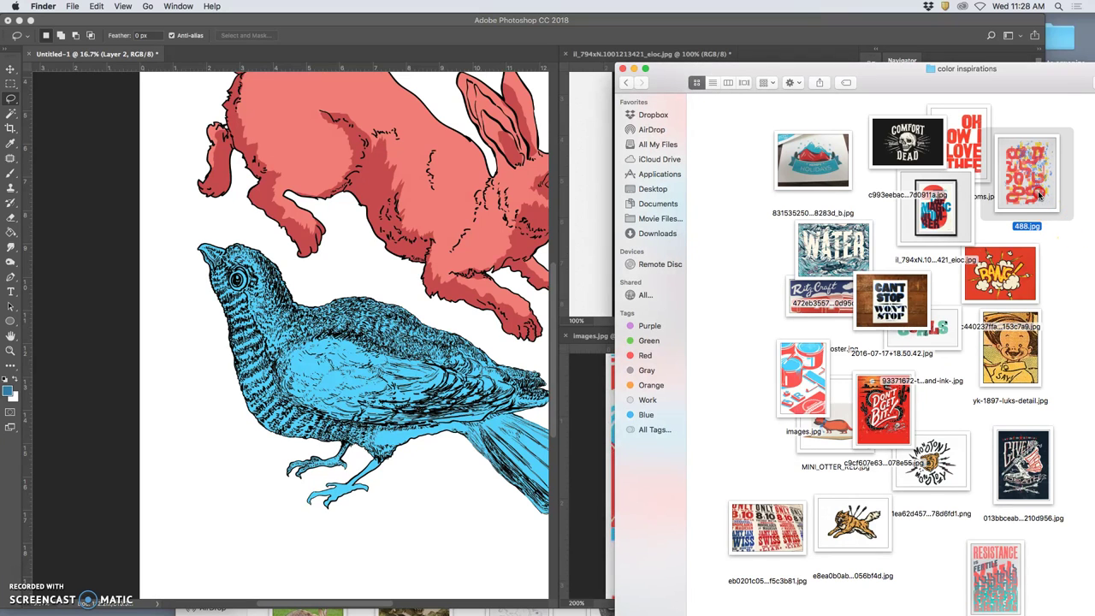
Open 488.jpg in Preview and close its window again
right_click(1040, 196)
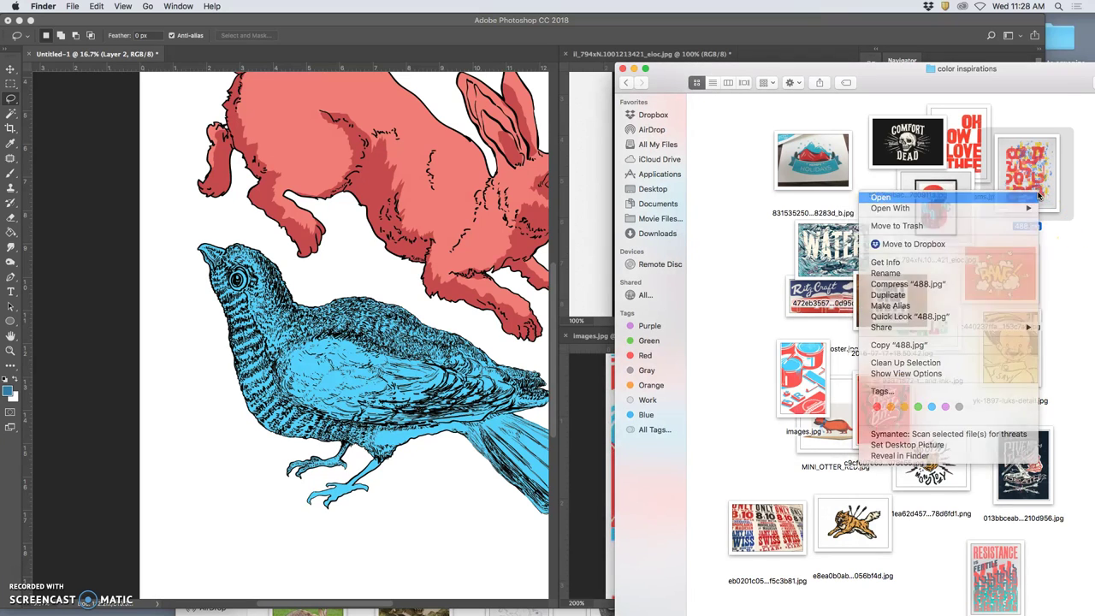
left_click(1038, 196)
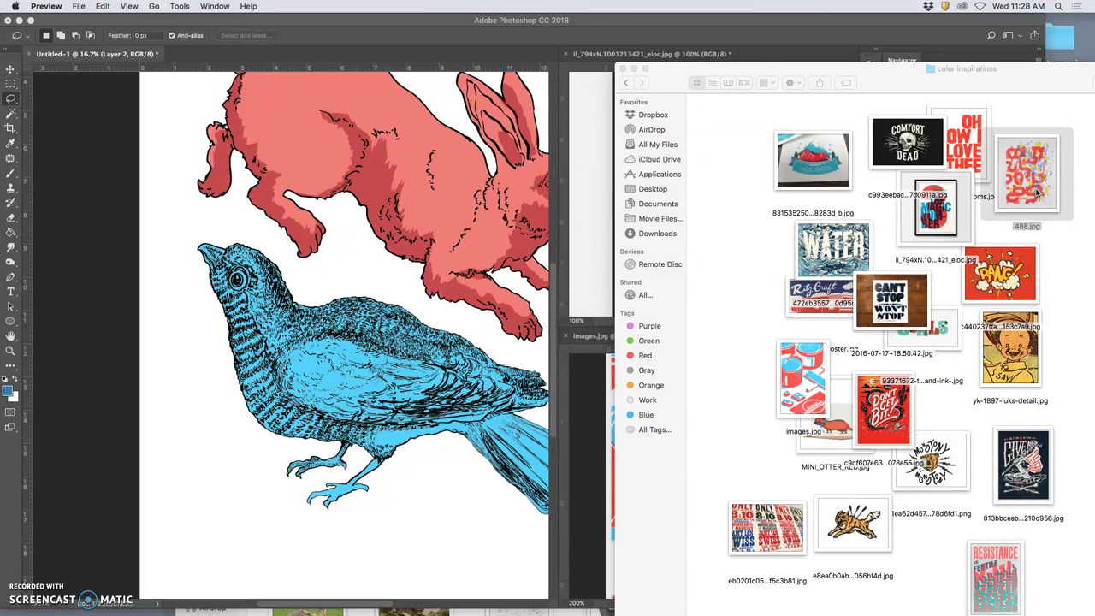
right_click(1036, 194)
mouse_move(1021, 208)
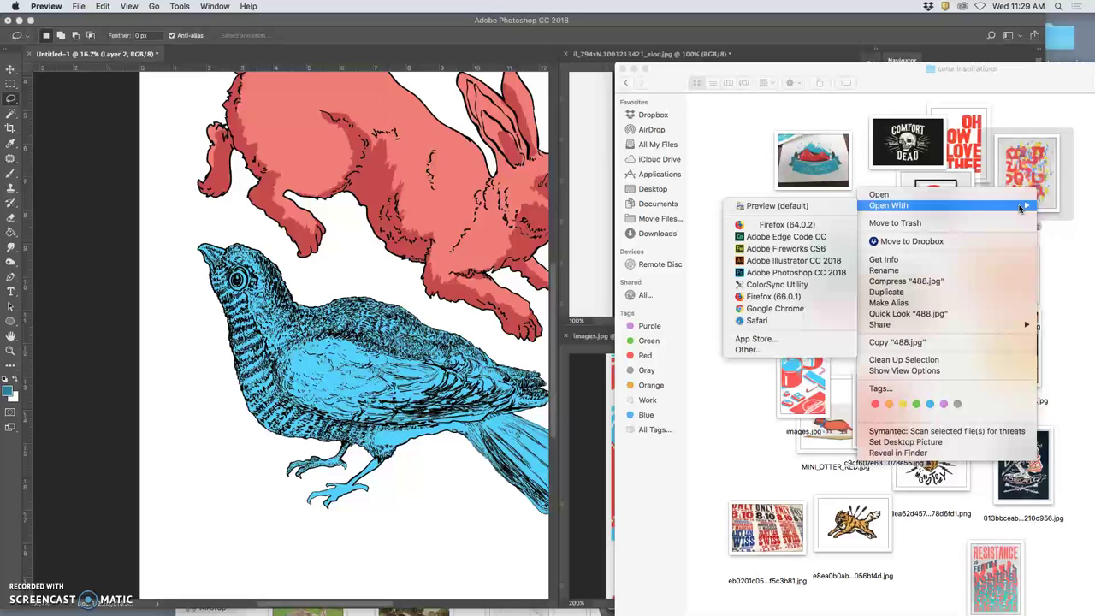
left_click(892, 207)
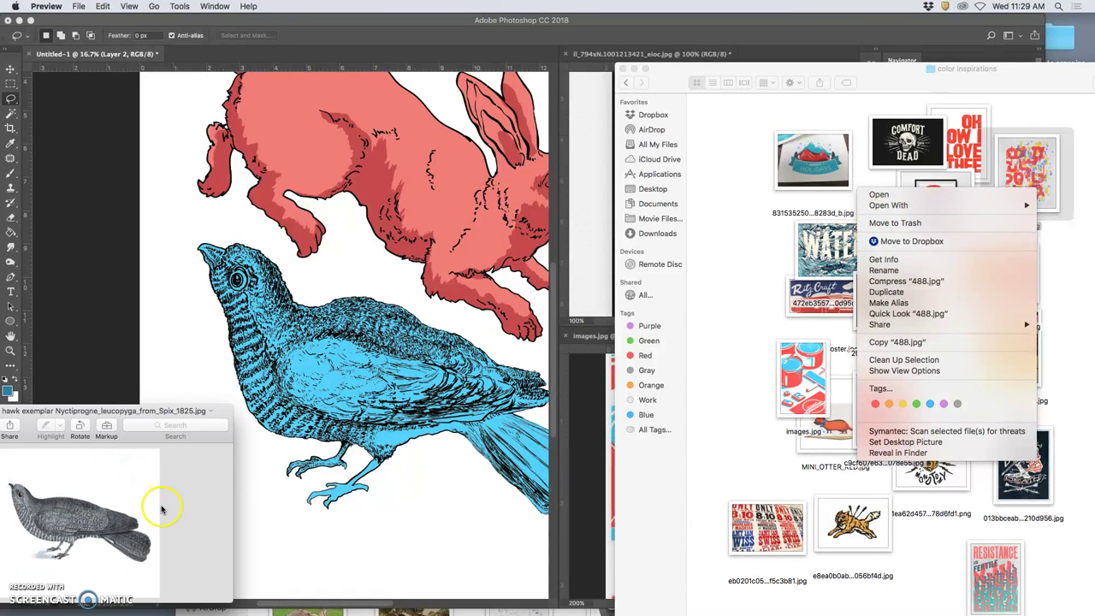
left_click(1065, 245)
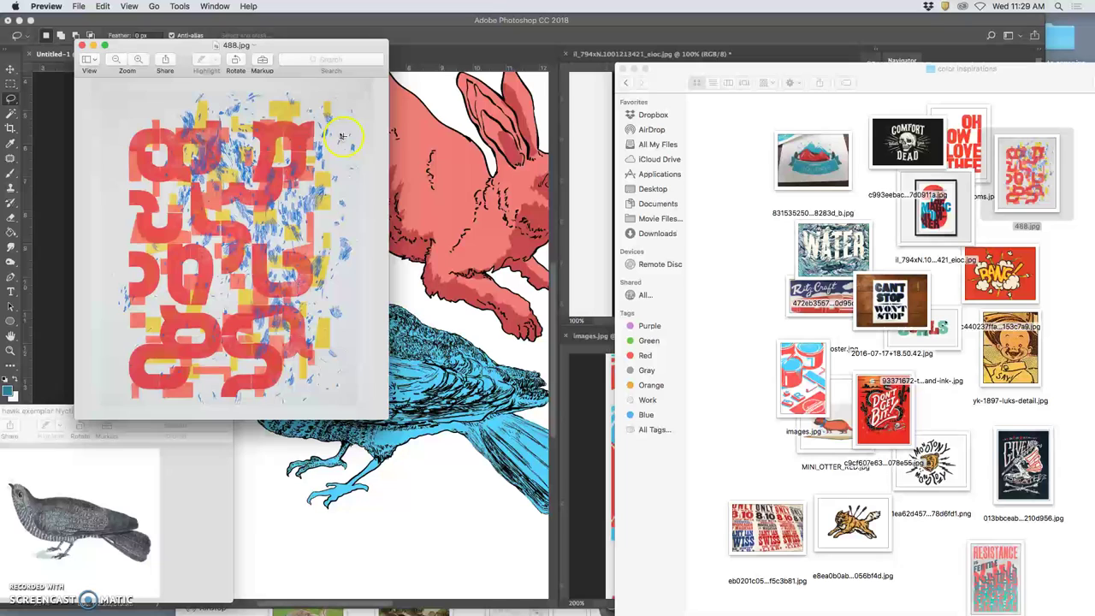
left_click(82, 45)
Open 488.jpg in Adobe Photoshop CC 2018 and dock it in the same group as images.jpg
right_click(992, 175)
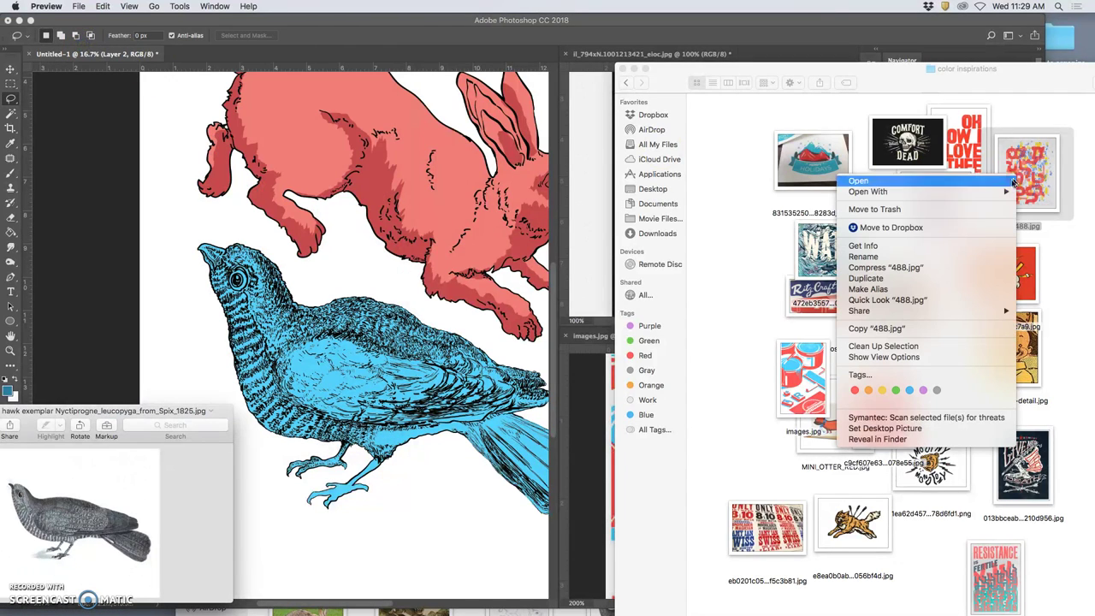
mouse_move(989, 193)
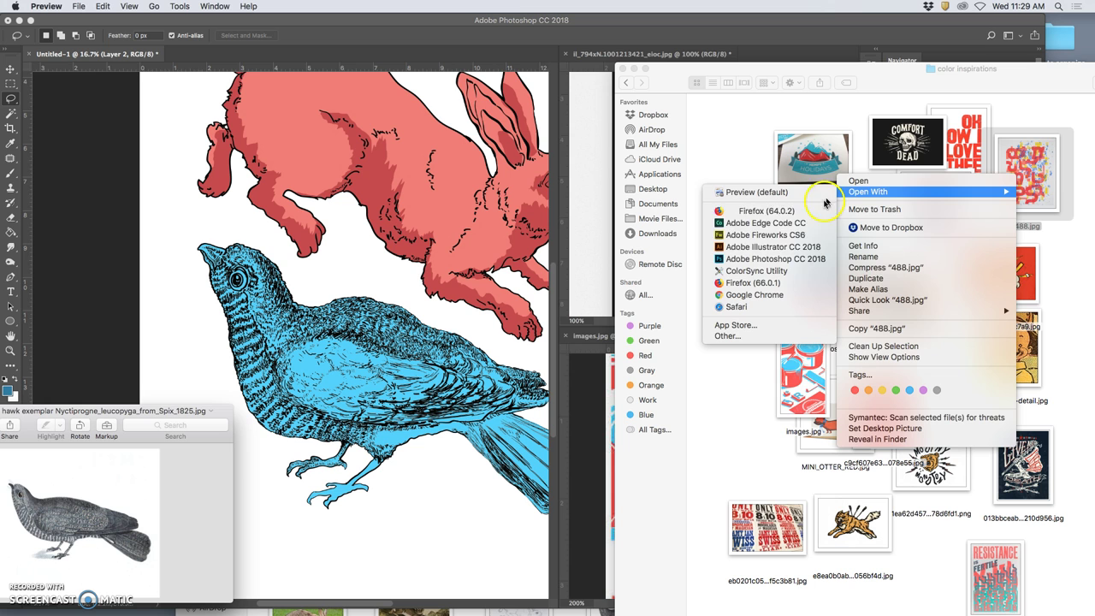
left_click(801, 258)
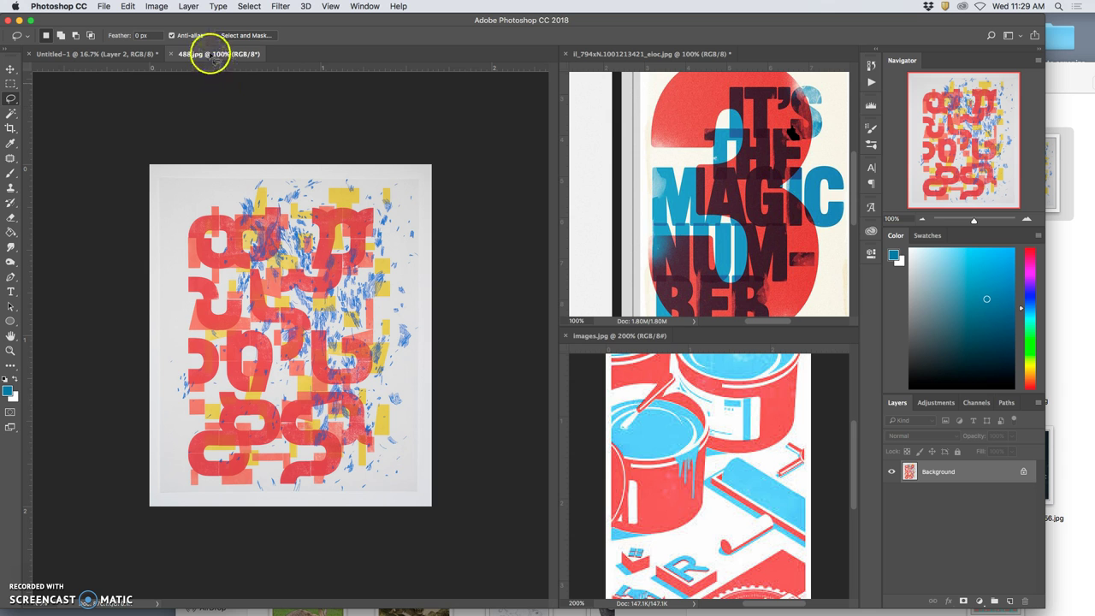
left_click_drag(212, 59, 702, 336)
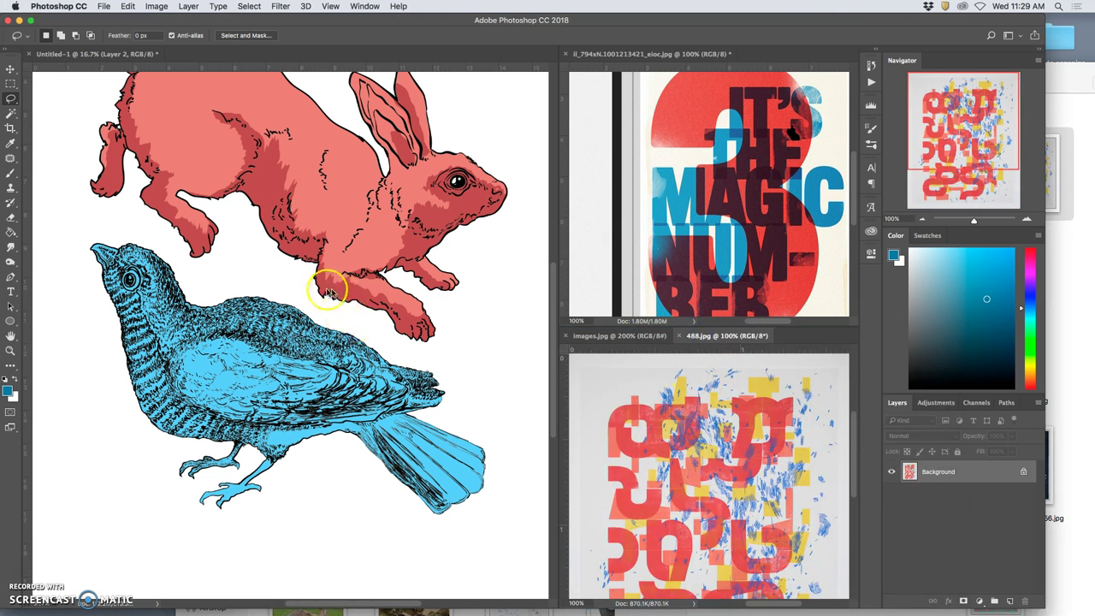
Fill the selected beak, feet and eye ring on Layer 1 of Untitled-1 with yellow sampled from 488.jpg, using the Paint Bucket
left_click(123, 57)
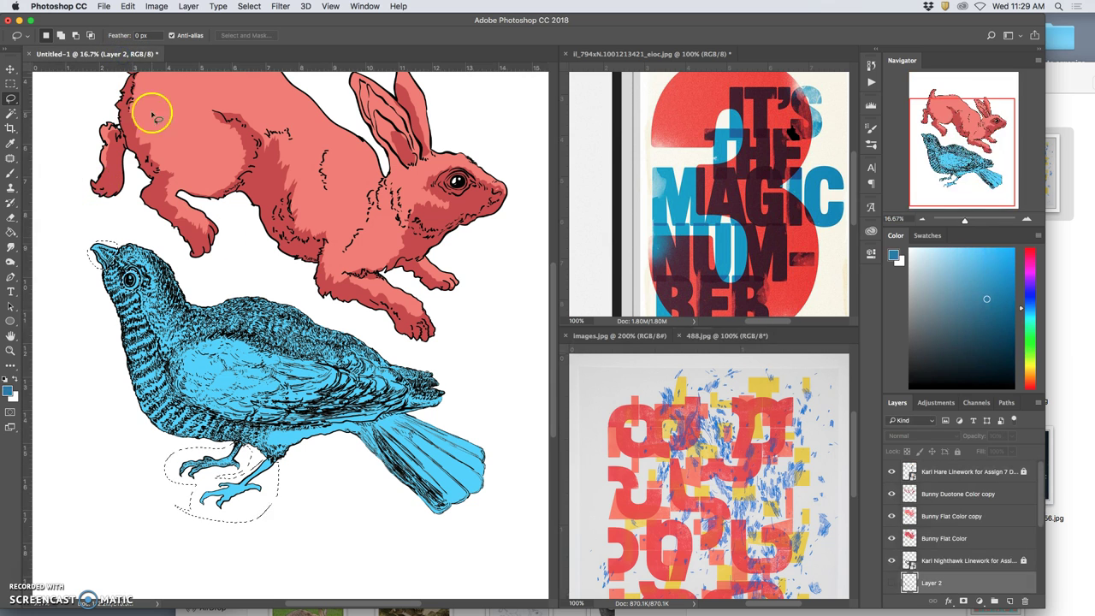
left_click(11, 231)
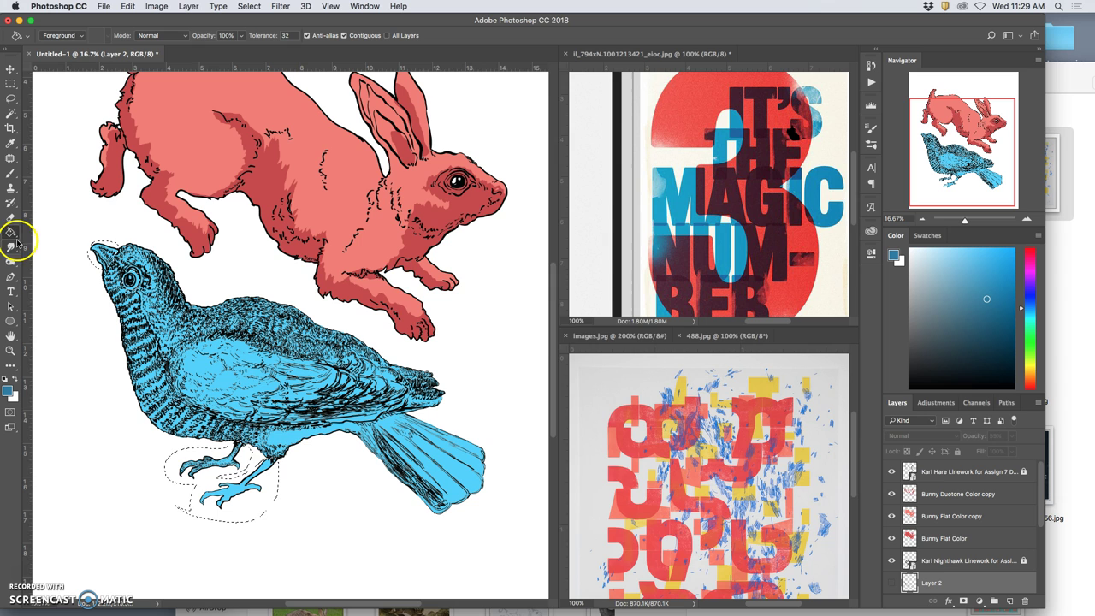
scroll(957, 560, "down", 3)
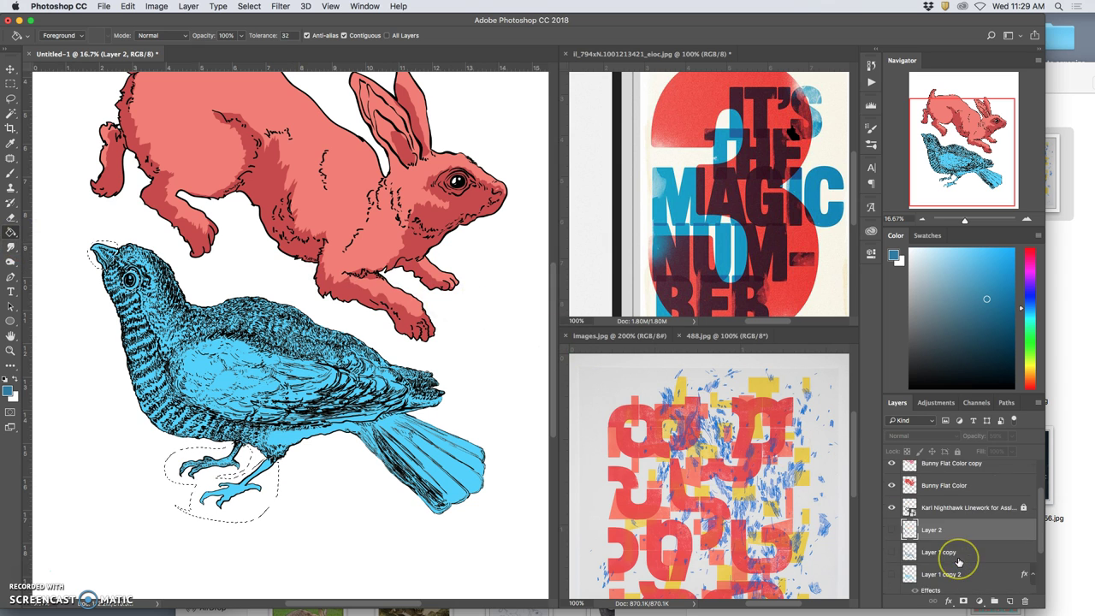
scroll(958, 561, "down", 3)
left_click(956, 540)
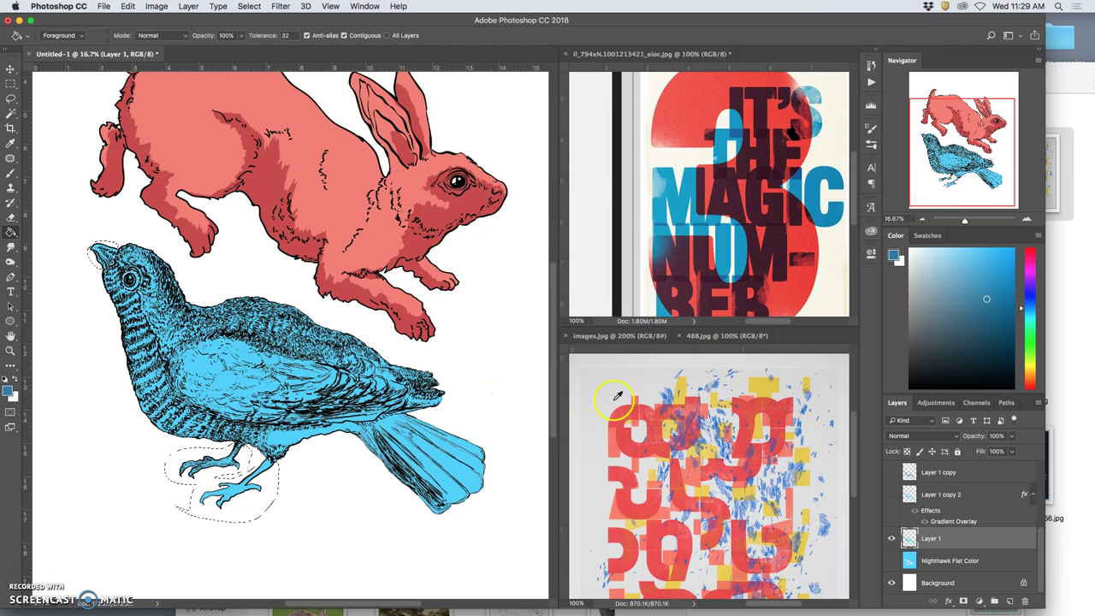
left_click(677, 390, "alt")
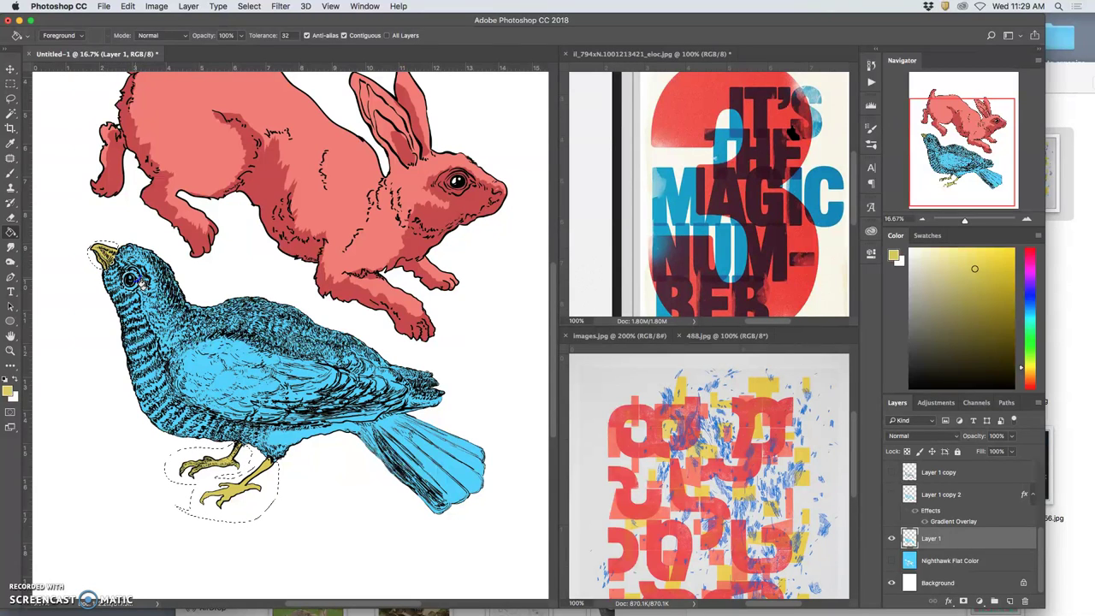
scroll(141, 282, "left", 3)
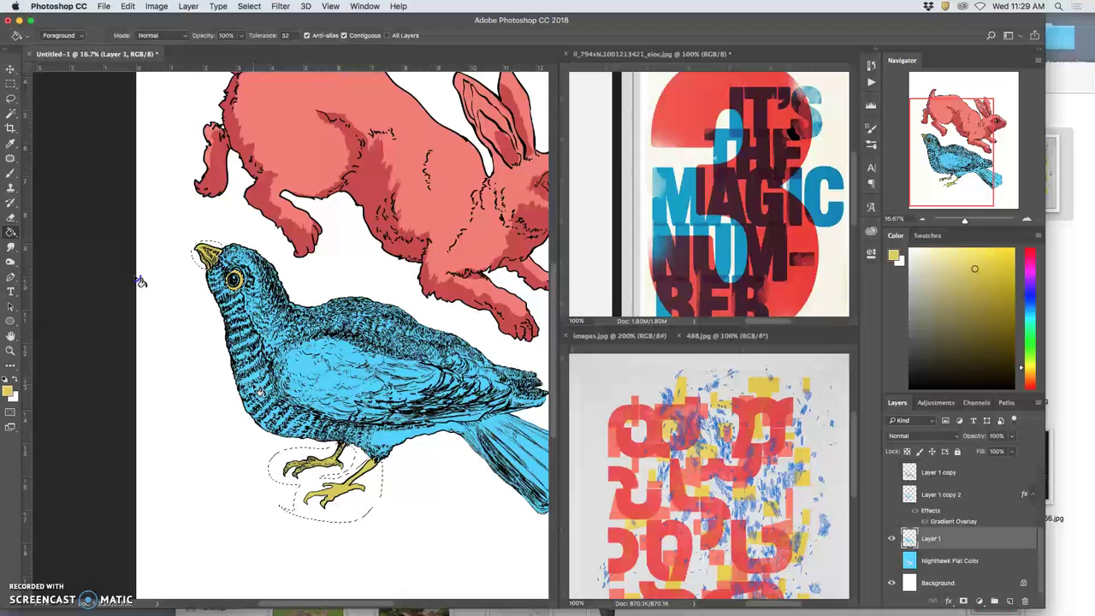
Apply the yellow fill to the bird's eye and hide the nighthawk linework layer to expose the colors beneath
left_click(233, 277)
left_click(253, 306)
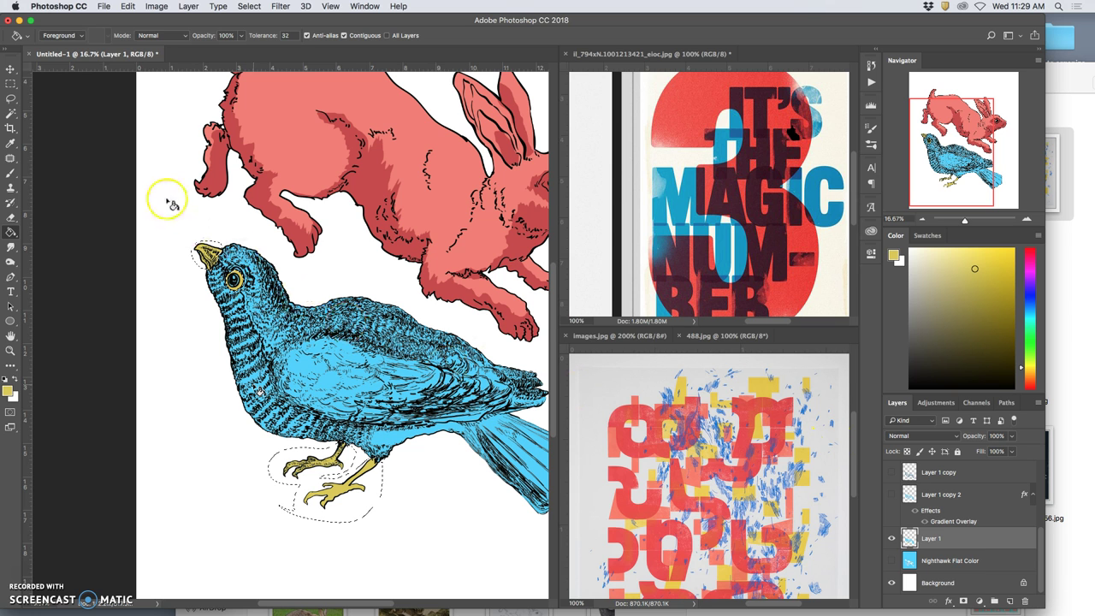
key("super+plus")
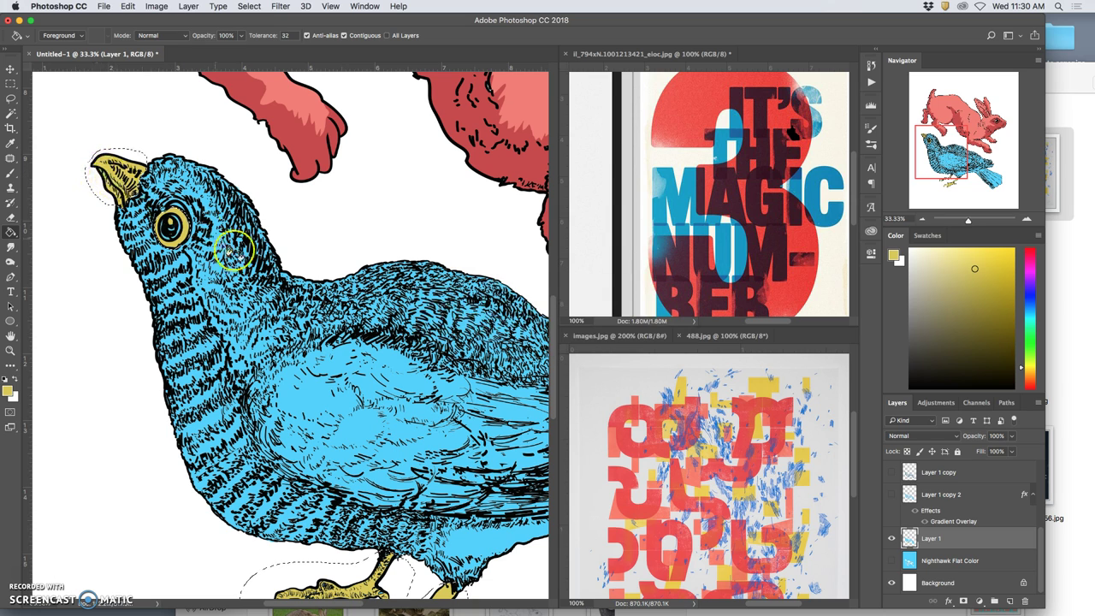
scroll(252, 255, "right", 1)
scroll(250, 255, "down", 3)
key("super+plus")
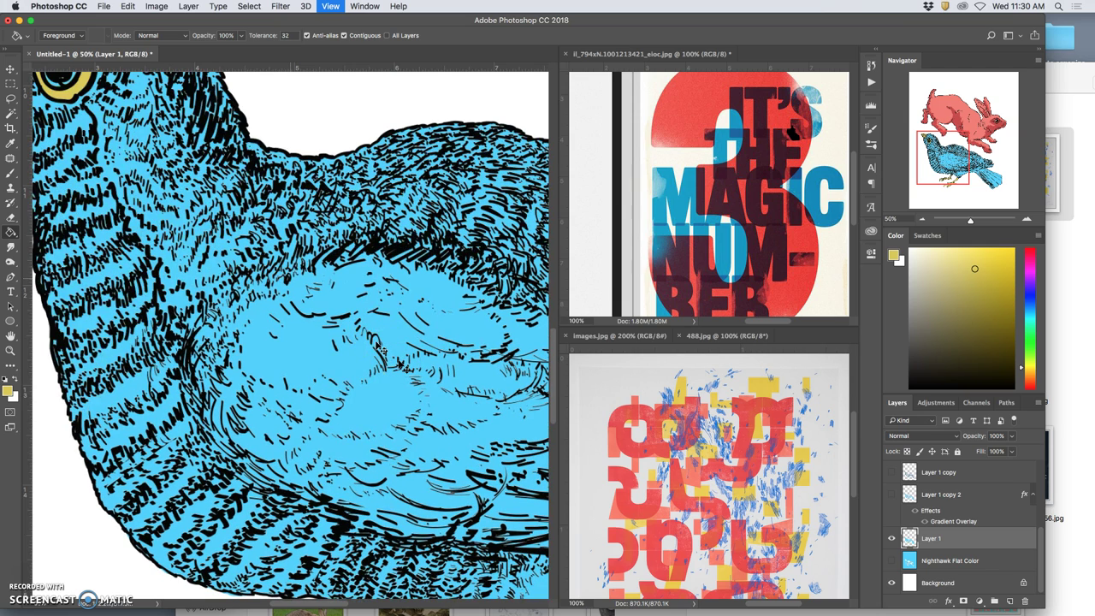
left_click(796, 476)
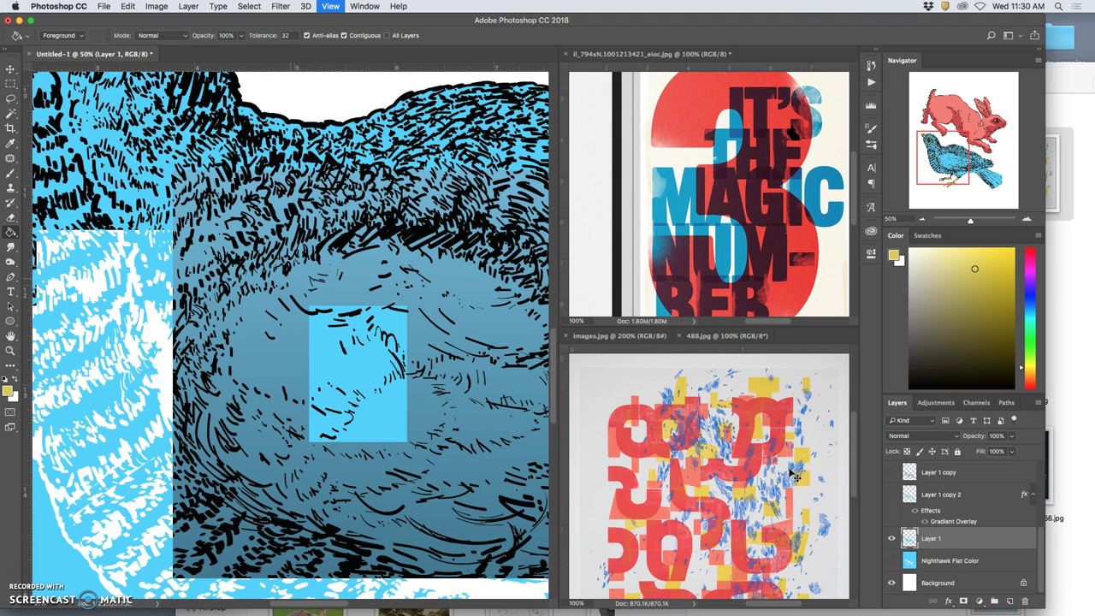
key("super+plus")
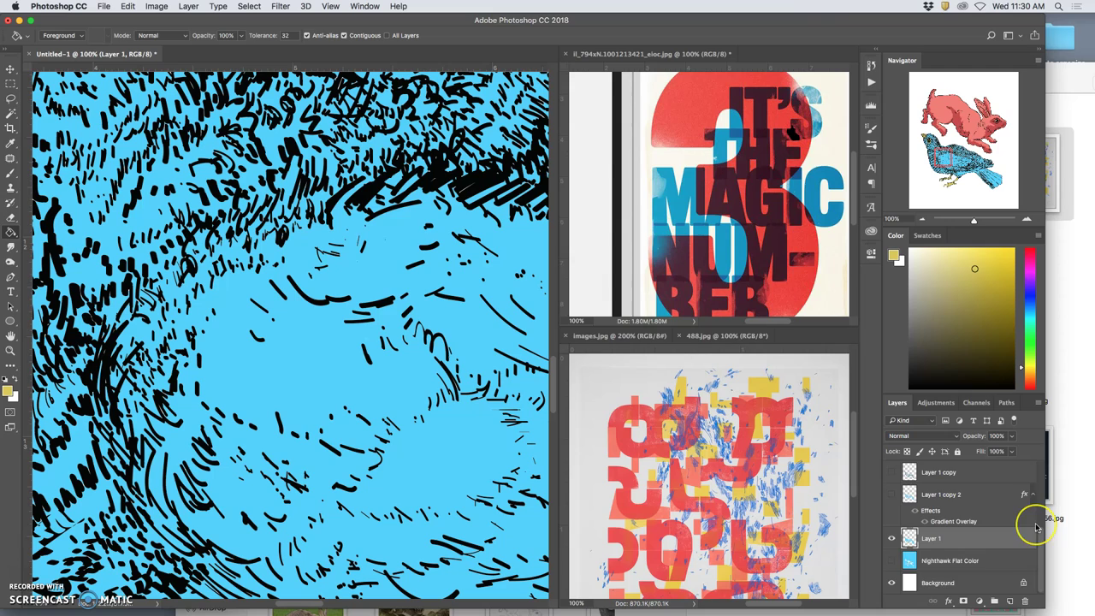
scroll(1036, 526, "up", 3)
left_click(892, 497)
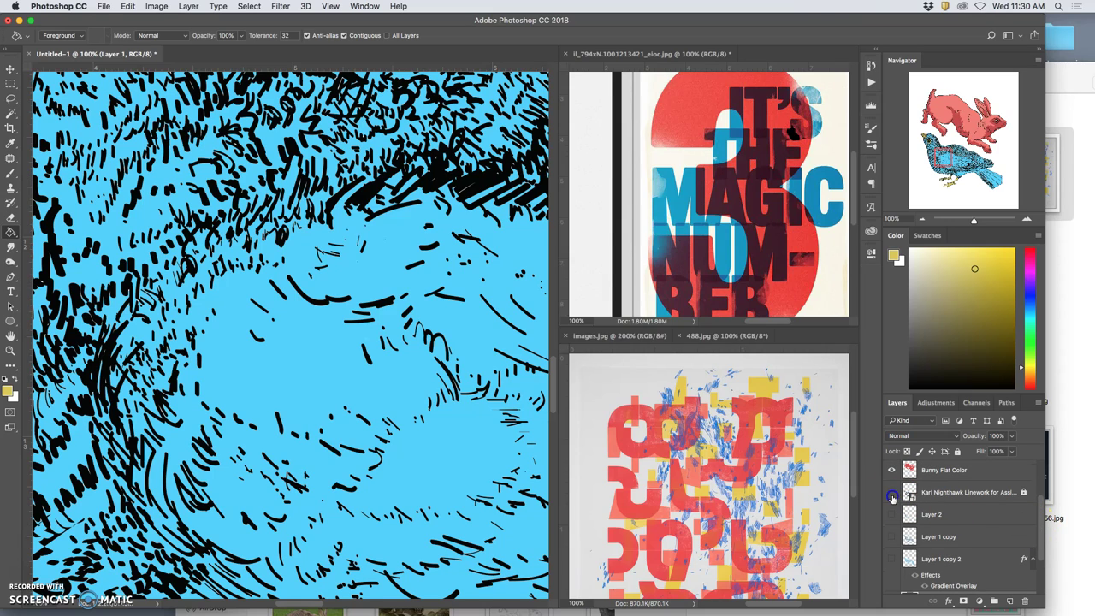
Fill the leftover blue specks on the bird's feet and upper leg with the yellow on Layer 1
scroll(385, 377, "down", 5)
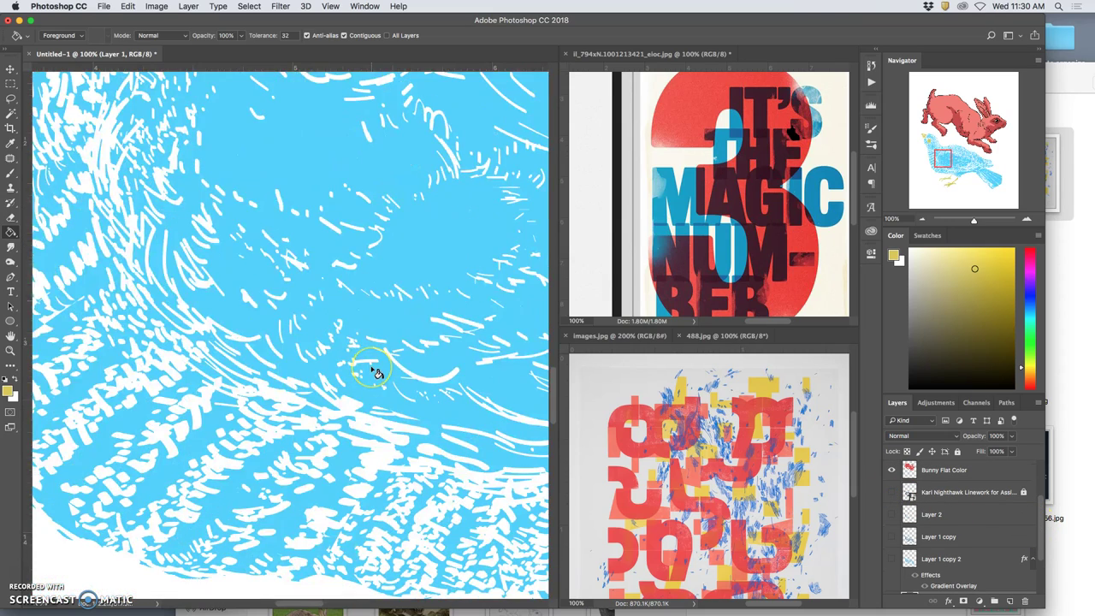
scroll(371, 368, "down", 15)
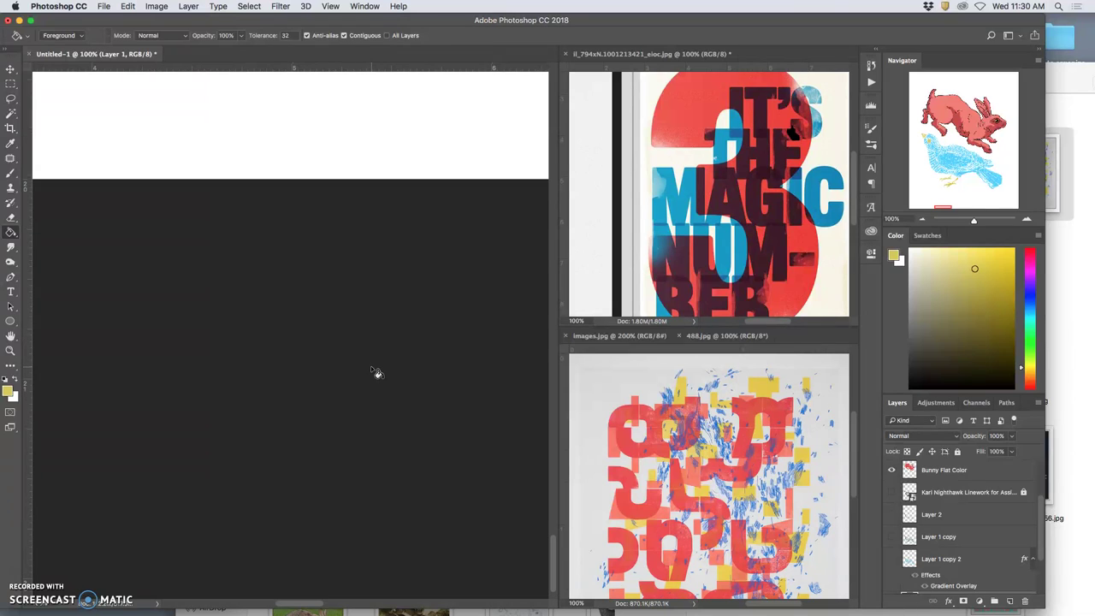
scroll(371, 368, "up", 10)
scroll(467, 379, "up", 6)
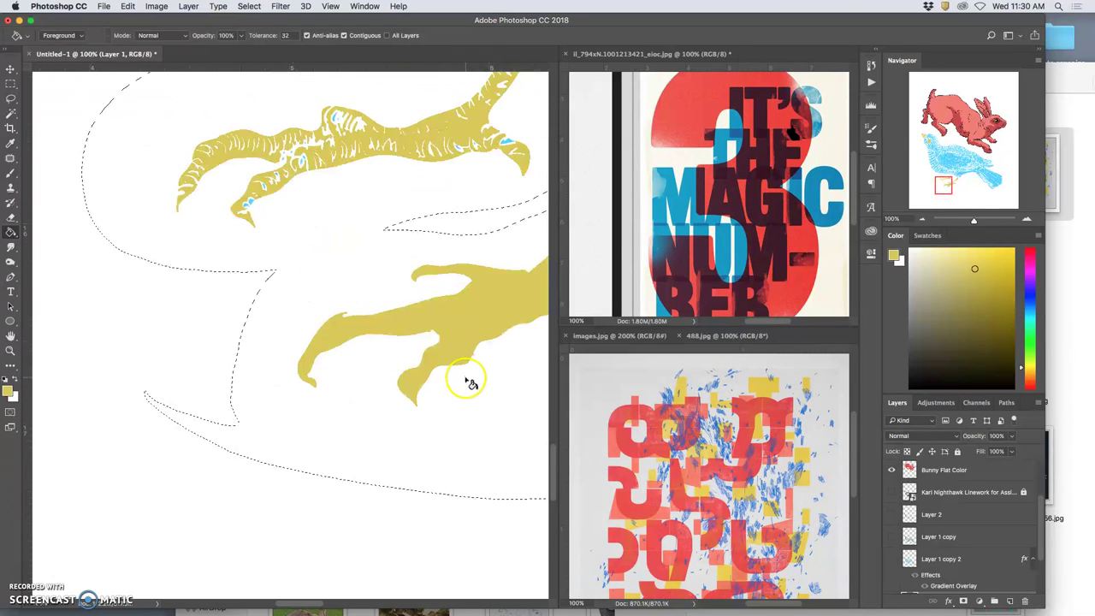
left_click(252, 204)
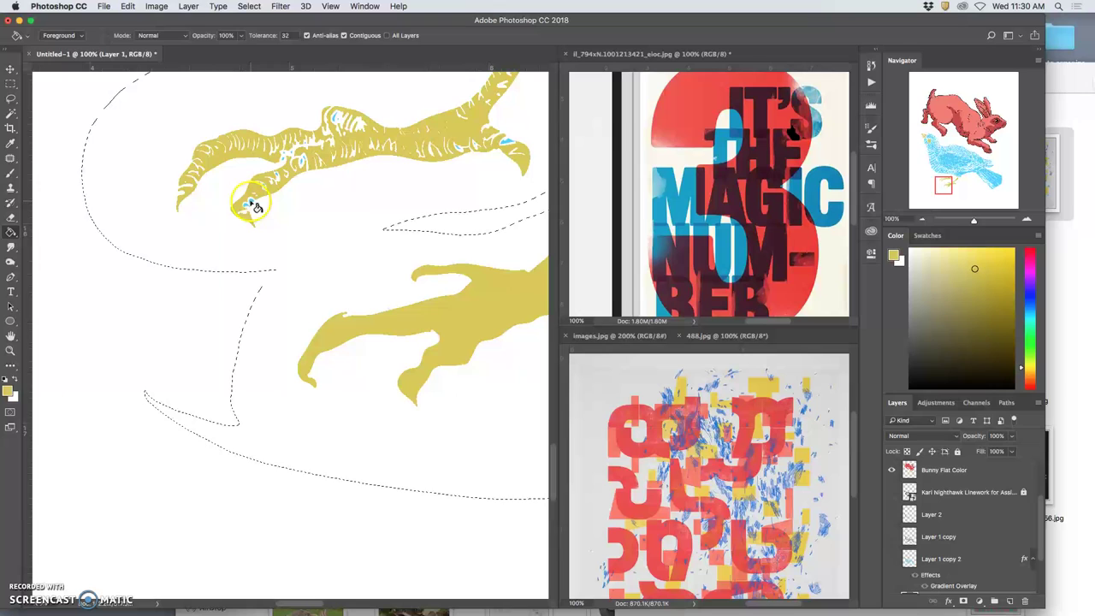
left_click(265, 188)
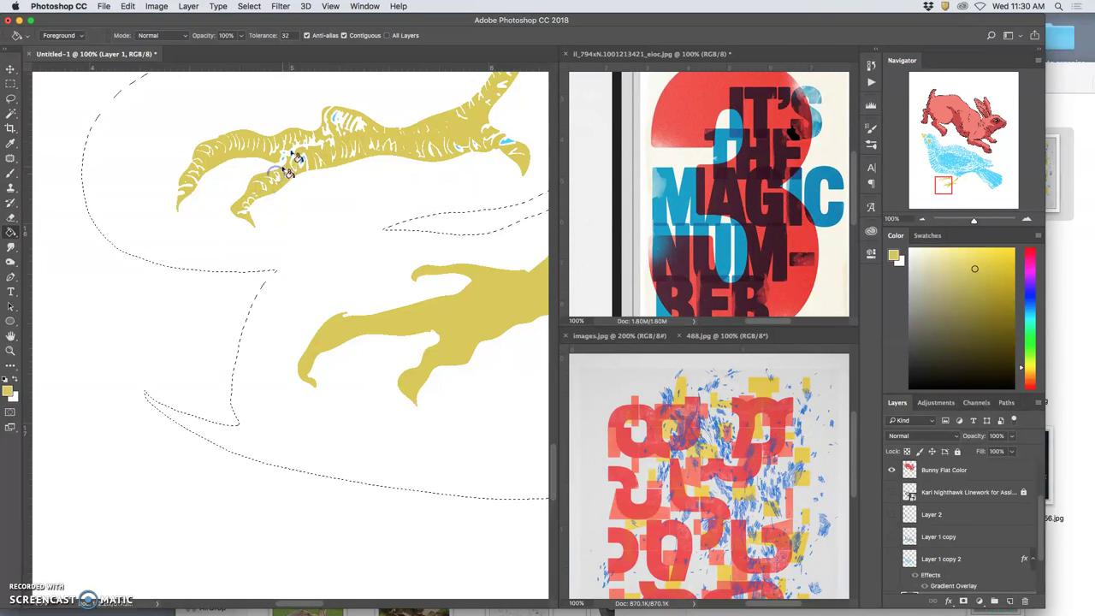
left_click(289, 162)
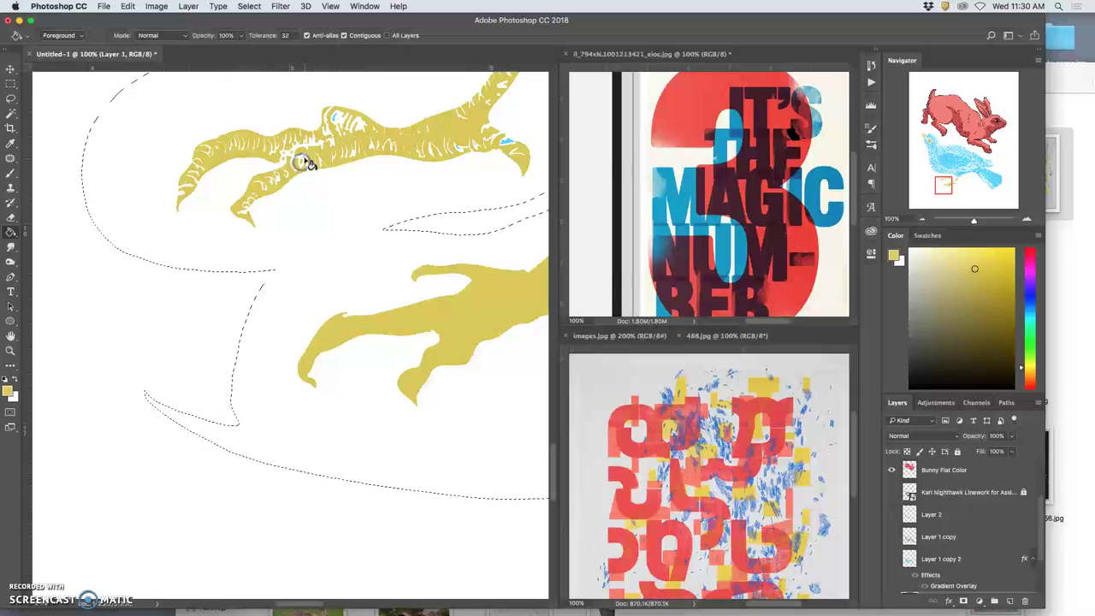
left_click(339, 113)
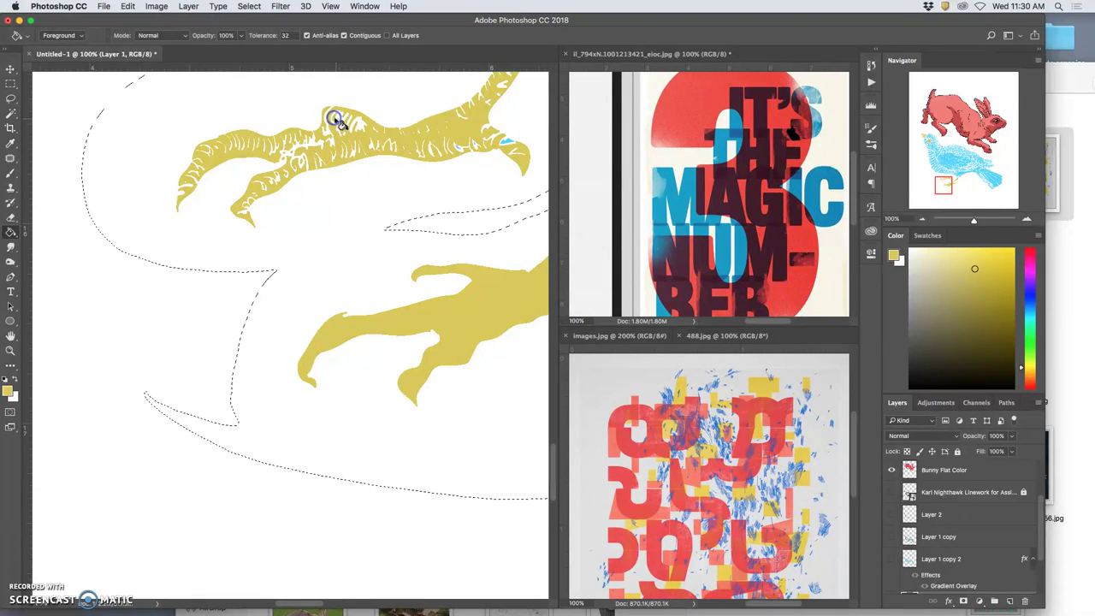
left_click(509, 146)
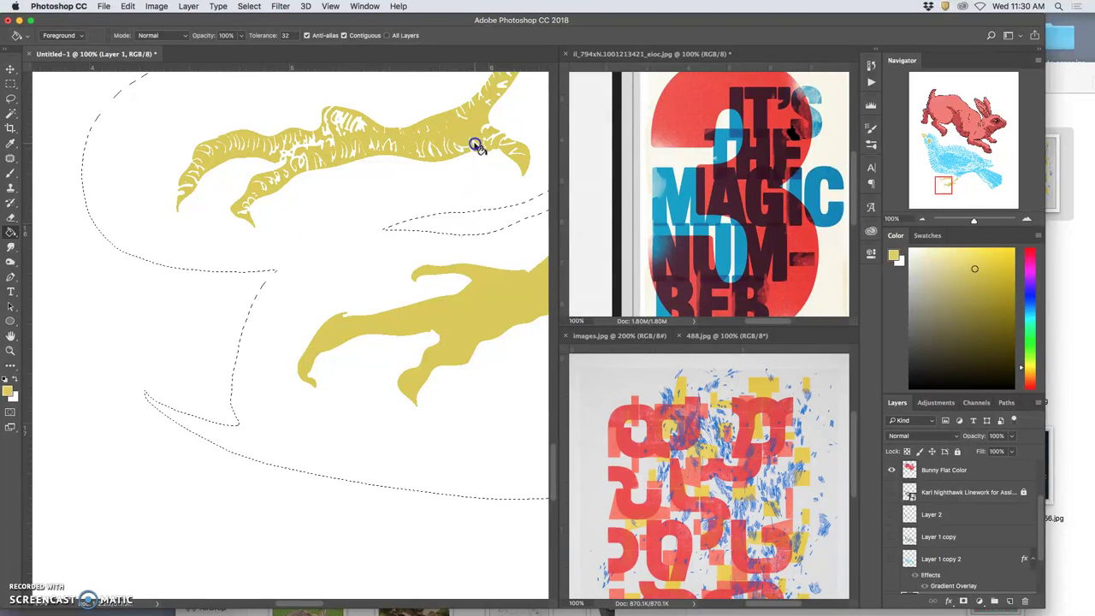
scroll(482, 174, "right", 5)
scroll(482, 174, "up", 5)
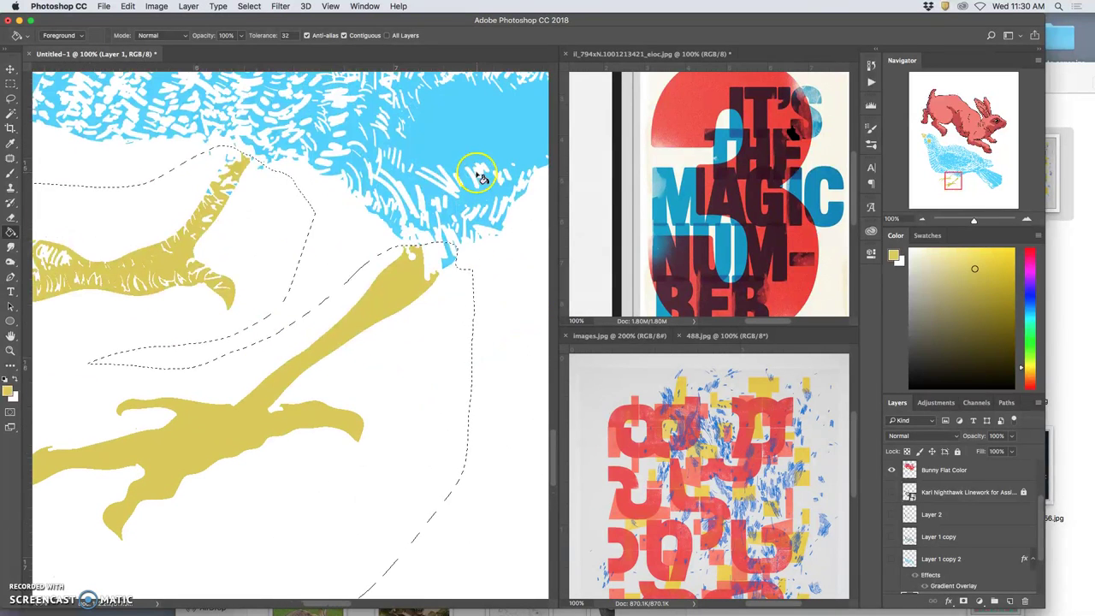
left_click(240, 163)
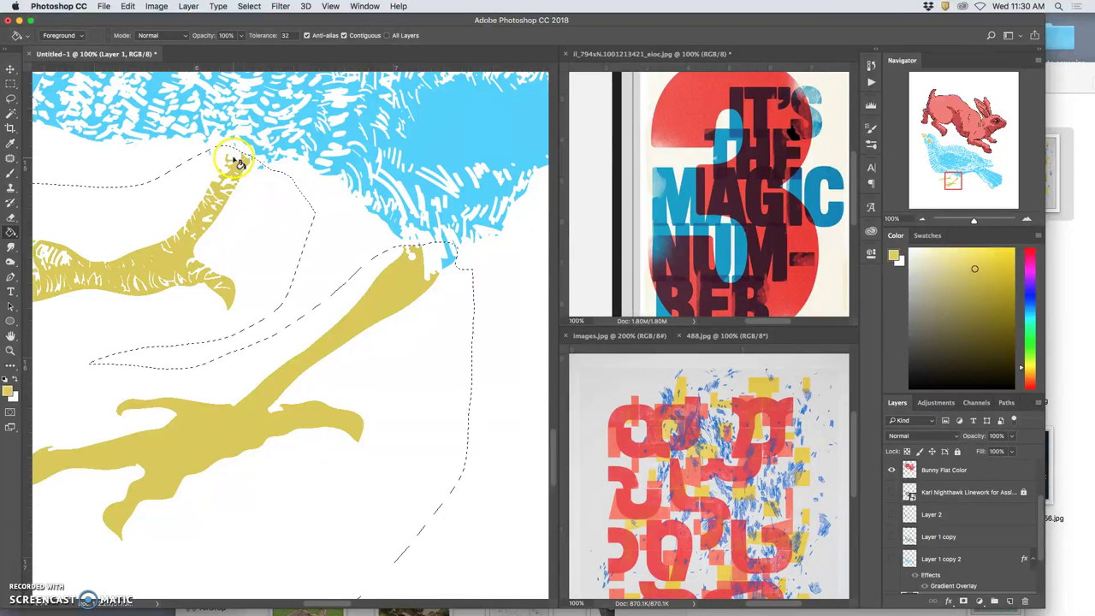
Fill the leftover blue marks inside the bird's eye with yellow and clear the selection
scroll(338, 218, "left", 2)
scroll(341, 221, "left", 5)
scroll(340, 221, "up", 4)
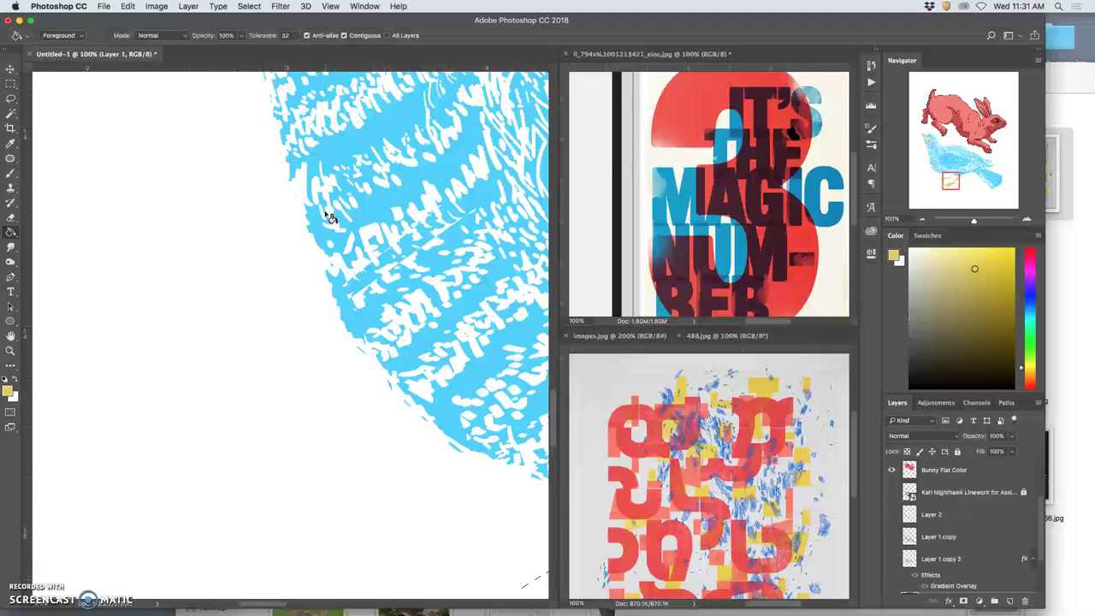
scroll(332, 217, "up", 3)
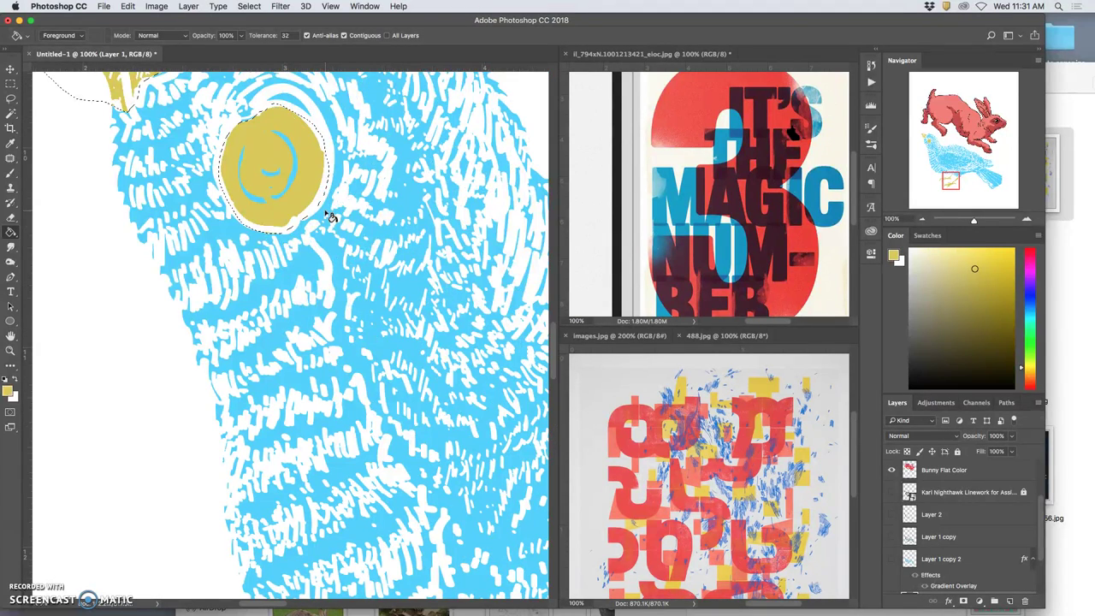
scroll(332, 218, "up", 6)
scroll(332, 218, "down", 9)
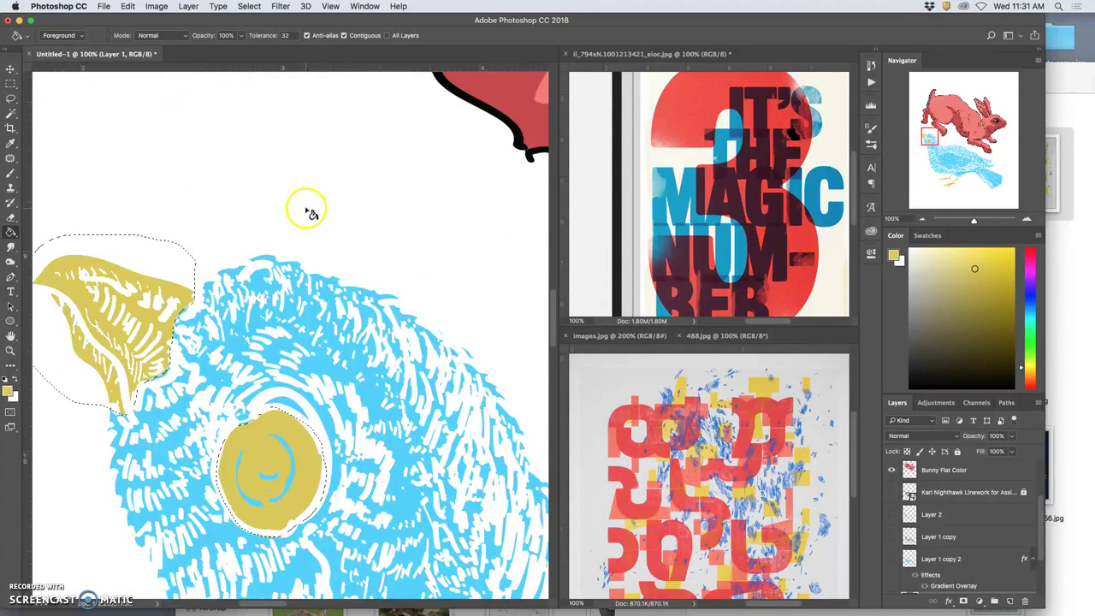
scroll(305, 208, "left", 3)
left_click(379, 413)
left_click(367, 445)
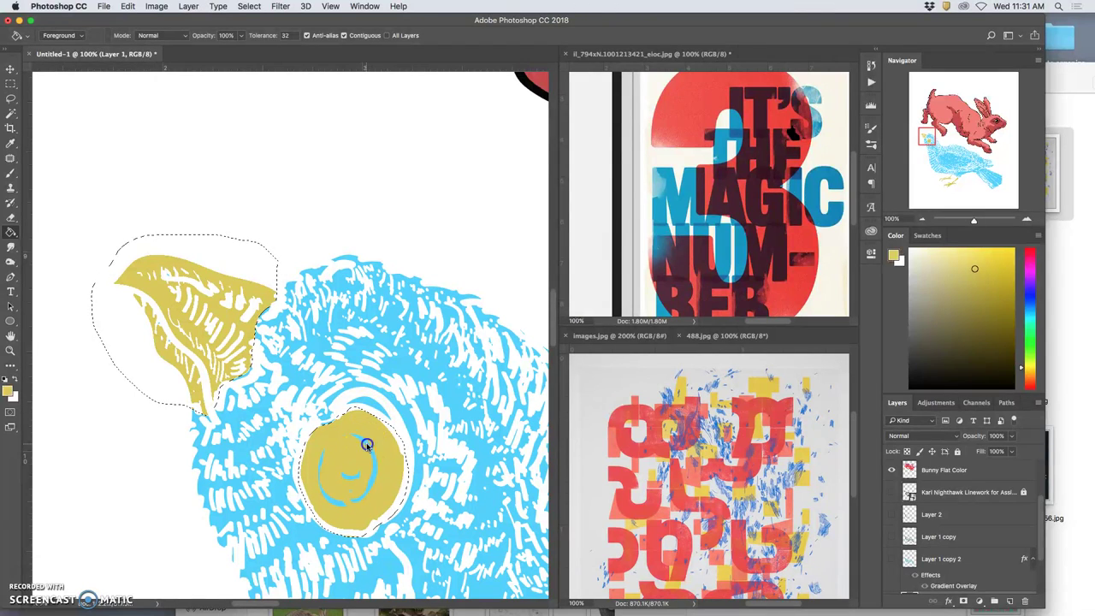
left_click(357, 477)
left_click(352, 494)
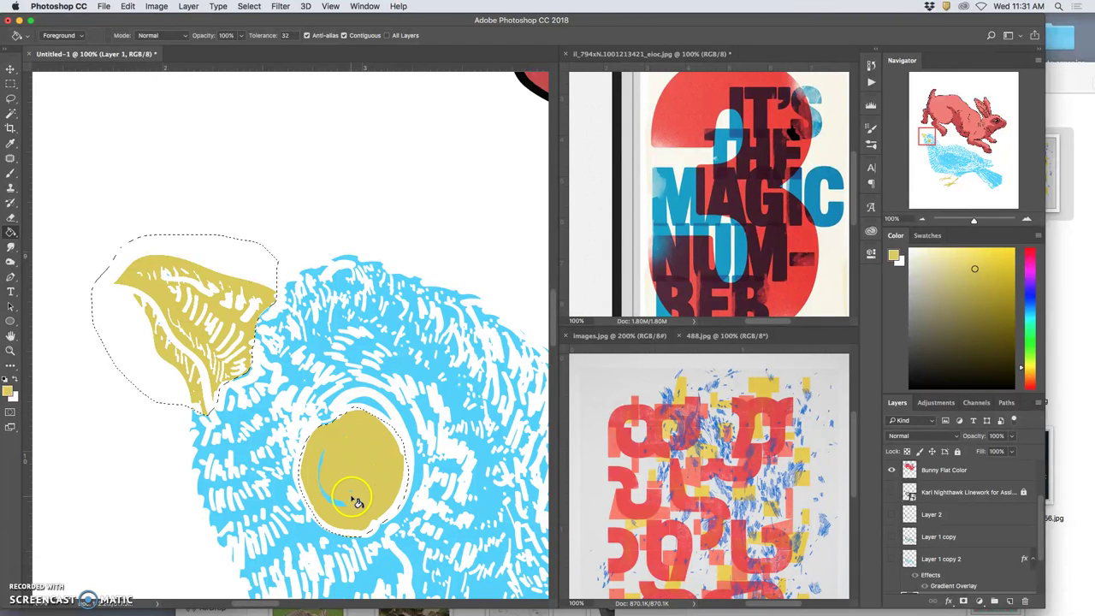
left_click(333, 501)
left_click(352, 492)
key("super+d")
Show Layer 1 copy 2 and toggle its visibility to compare the gradient overlay with the flat colors on the whole bird
key("super+minus")
key("super+minus")
key("super+minus")
key("super+minus")
key("super+minus")
key("super+minus")
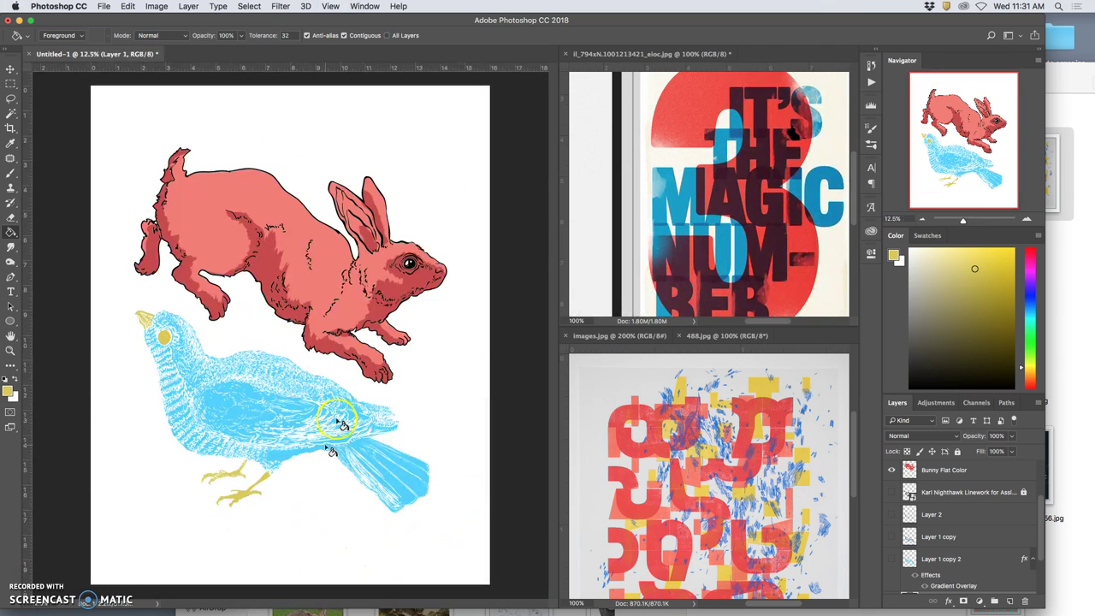
scroll(944, 512, "down", 3)
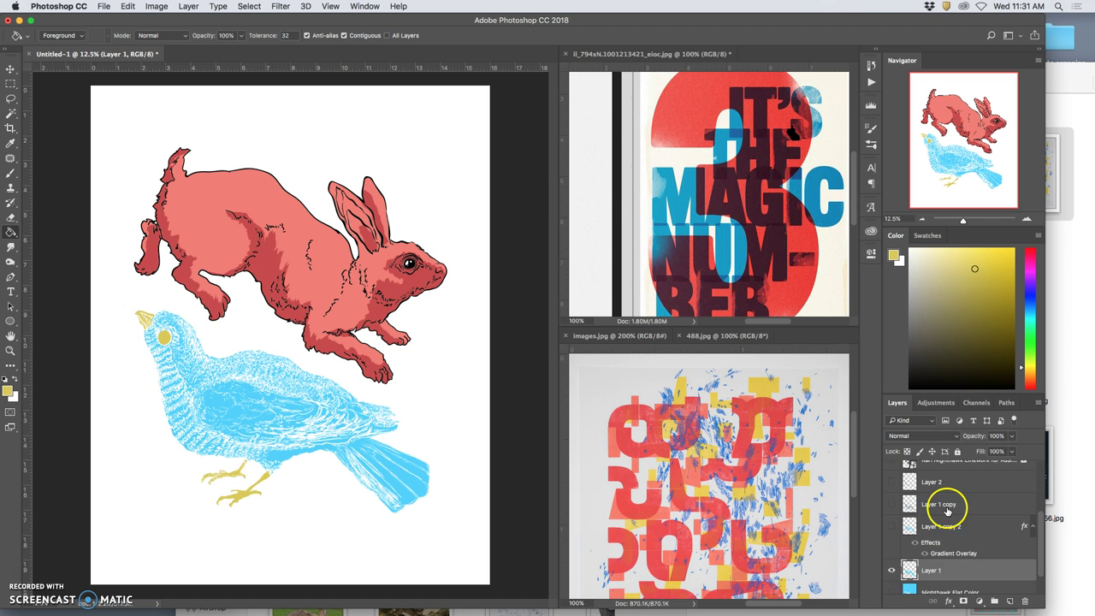
left_click(892, 497)
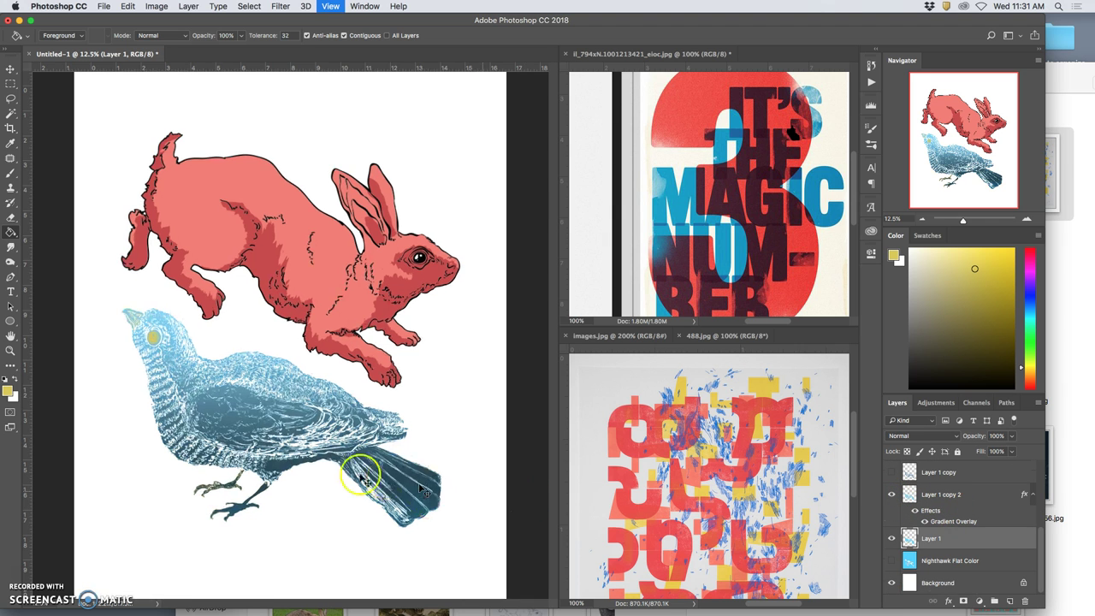
scroll(322, 467, "up", 2)
scroll(323, 469, "down", 3)
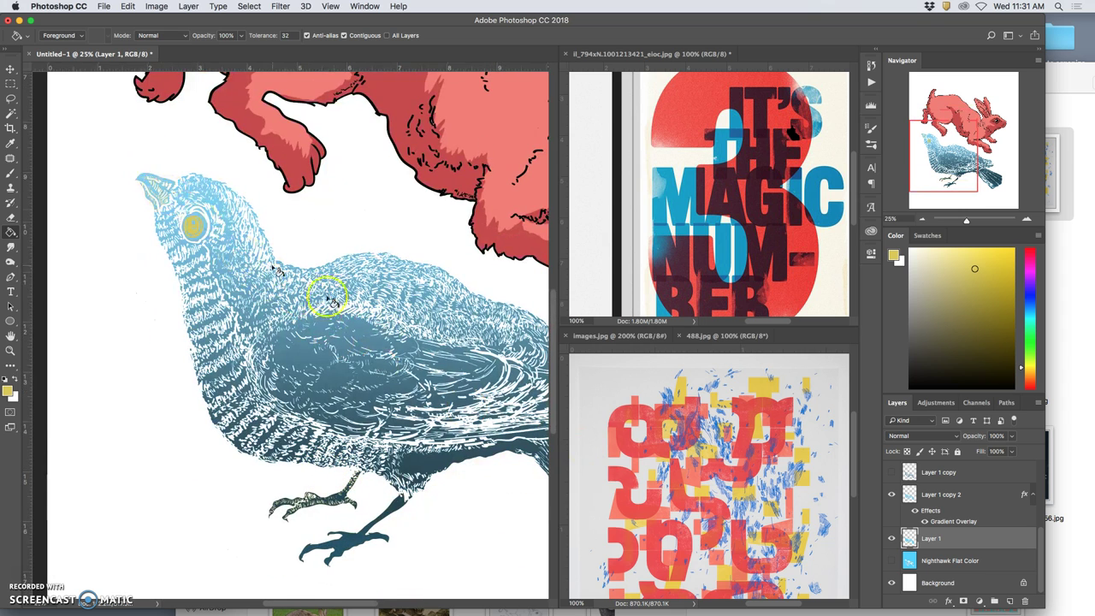
left_click(892, 539)
left_click(892, 496)
left_click(892, 496)
left_click(892, 496)
left_click(892, 496)
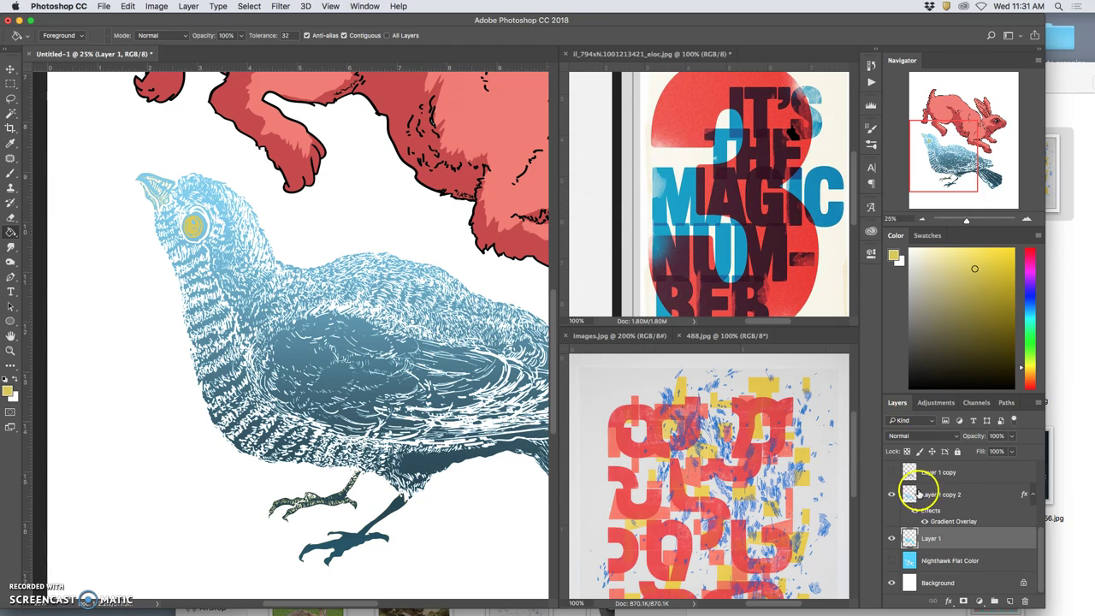
Show the Layer 1 copy and Layer 2 shading over the bird's flat colors, with Layer 1 copy 2 hidden
left_click(892, 473)
left_click(892, 496)
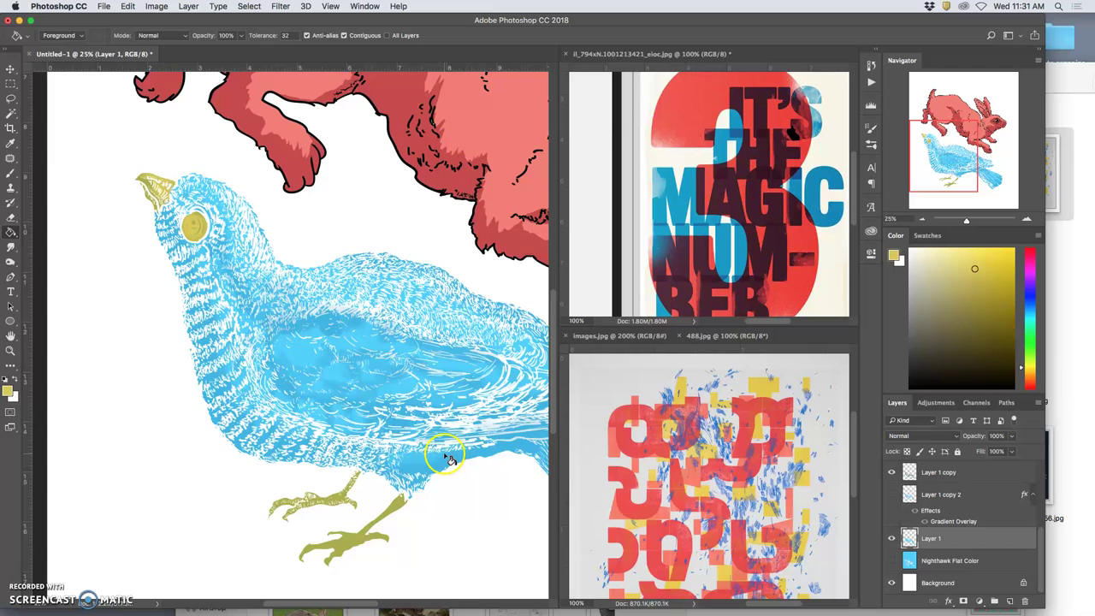
key("super+minus")
scroll(924, 514, "up", 4)
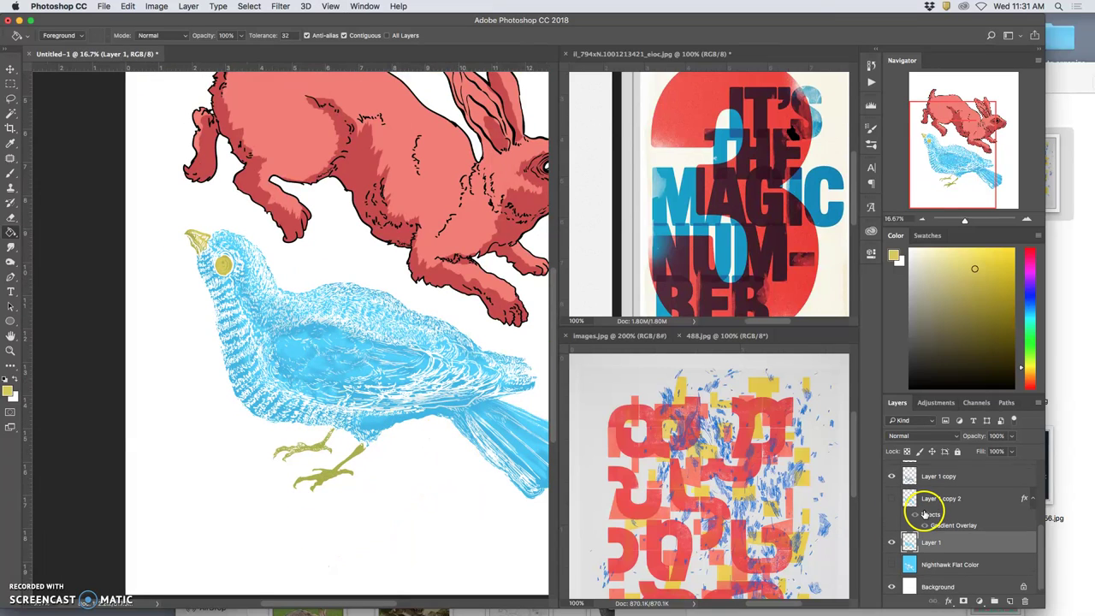
left_click(893, 533)
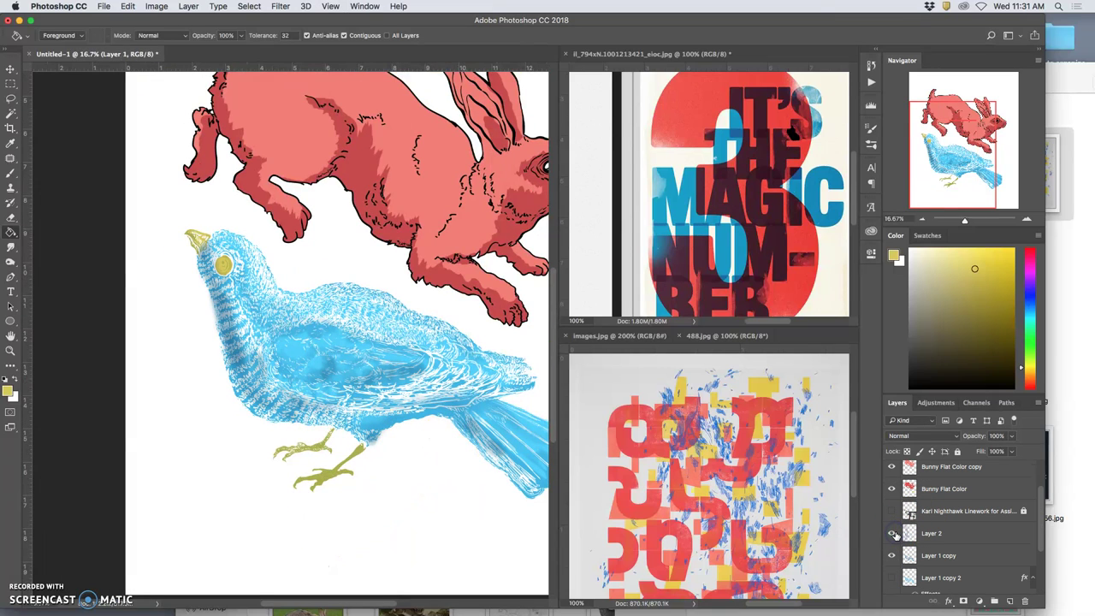
Show Layer 1 copy 2 and partly erase its gradient over the bird's feet and beak with the semi-transparent Eraser
scroll(929, 538, "down", 3)
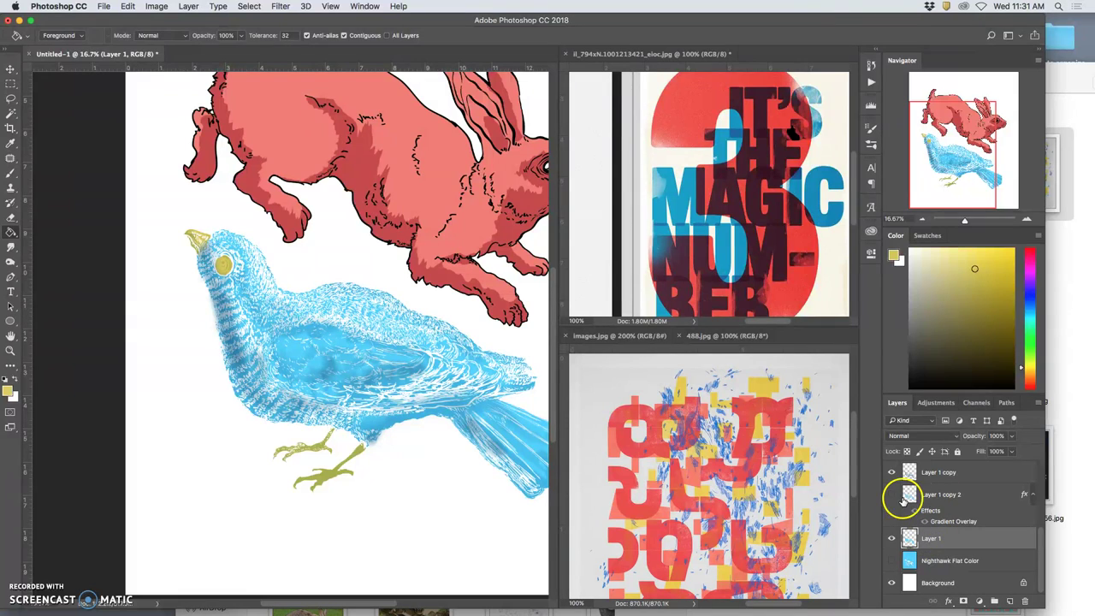
left_click(892, 496)
left_click(946, 496)
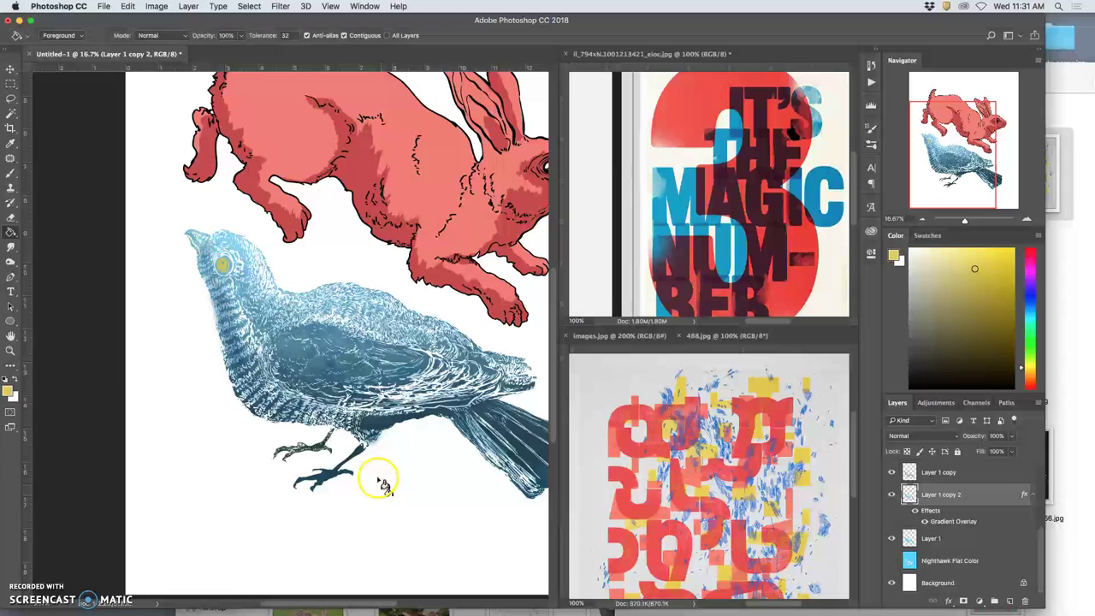
left_click(11, 216)
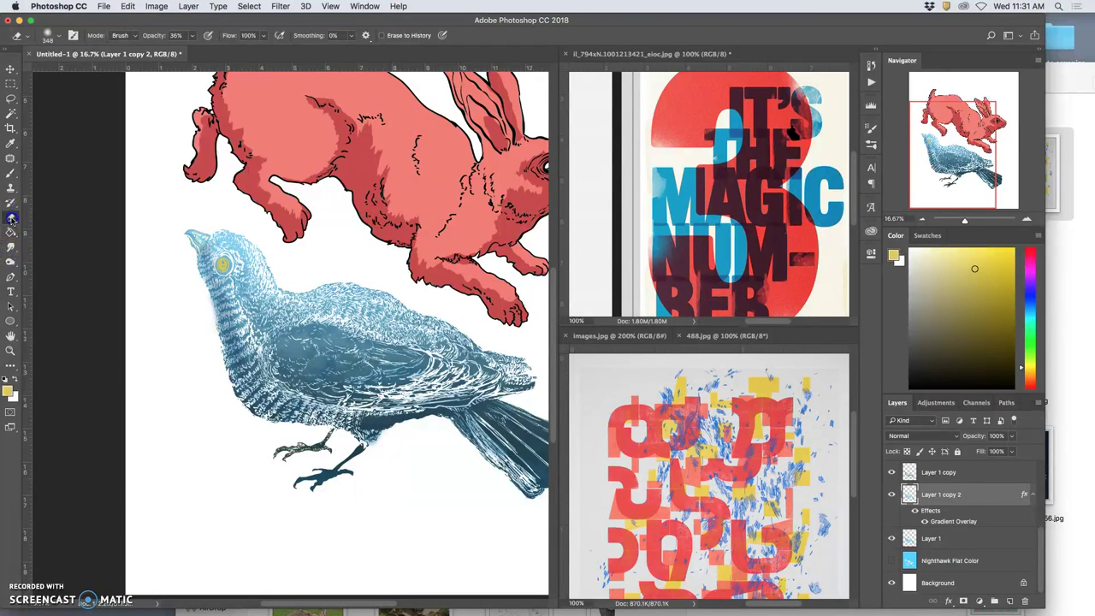
mouse_move(295, 480)
left_mouse_down()
mouse_move(352, 456)
mouse_move(305, 478)
mouse_move(315, 447)
mouse_move(280, 449)
mouse_move(330, 439)
mouse_move(308, 464)
left_mouse_up()
mouse_move(196, 238)
left_mouse_down()
mouse_move(188, 244)
mouse_move(183, 232)
left_mouse_up()
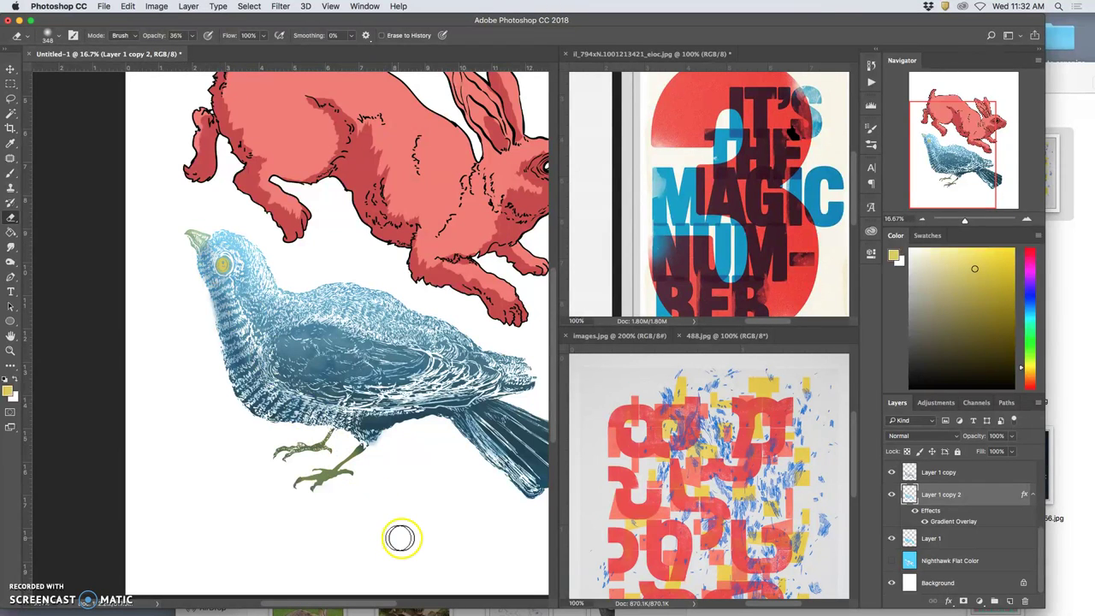
Show the nighthawk linework layer over the colored bird again
scroll(401, 538, "right", 1)
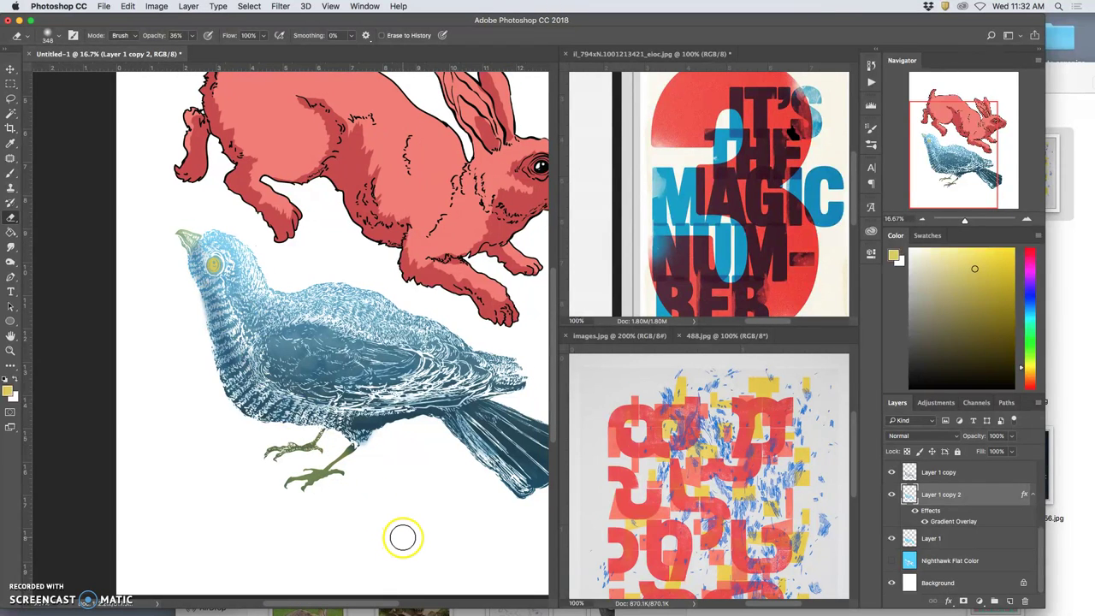
scroll(888, 481, "up", 2)
left_click(894, 469)
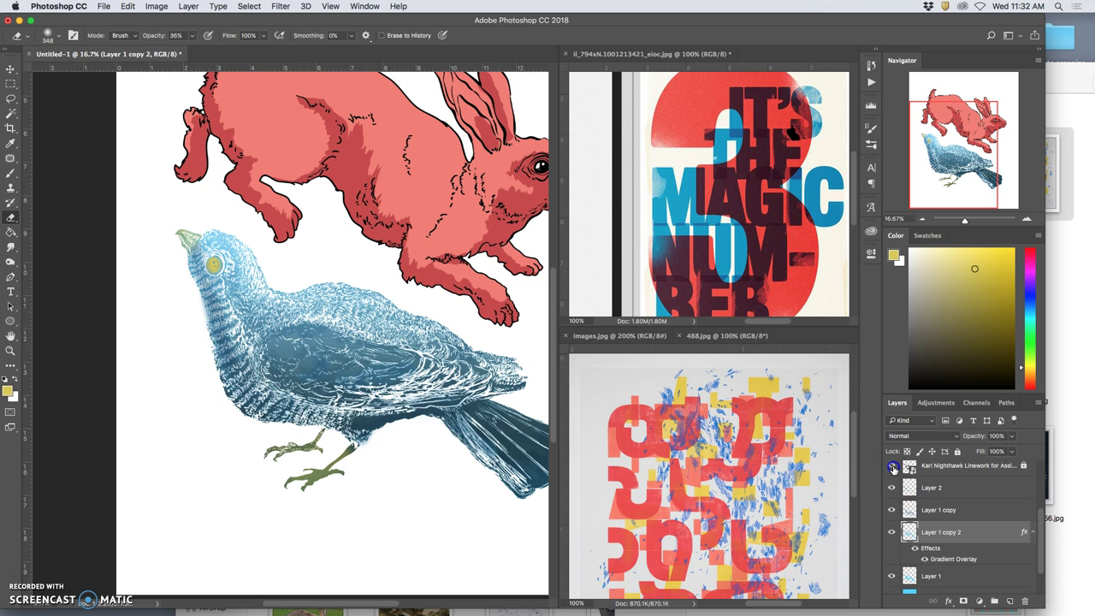
Toggle the nighthawk linework layer's visibility to compare the bird's coloring with and without its outlines
left_click(892, 468)
left_click(893, 468)
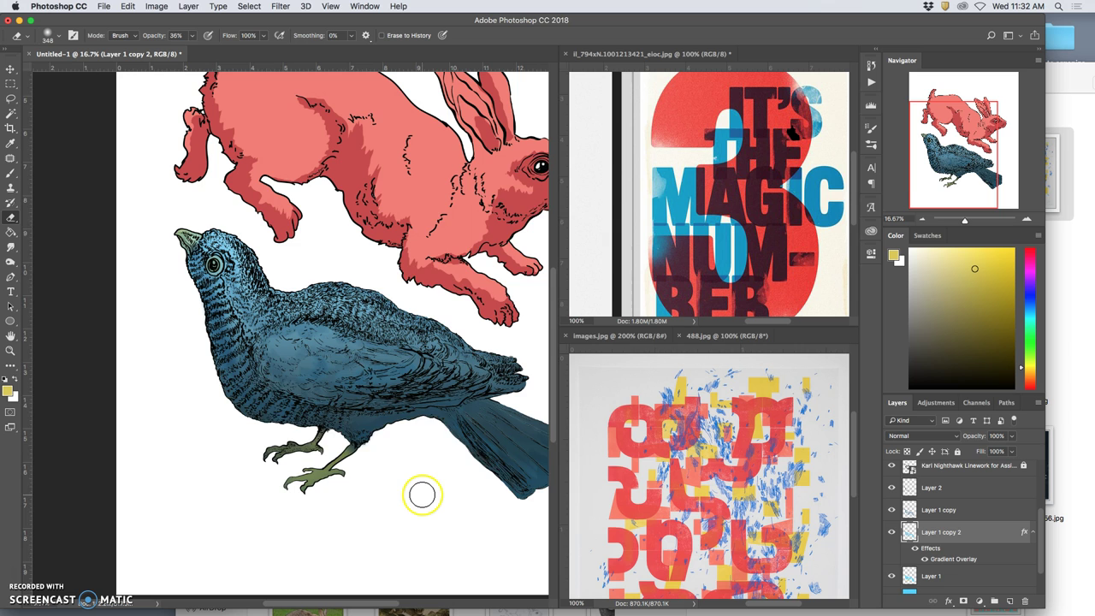
scroll(422, 494, "up", 3)
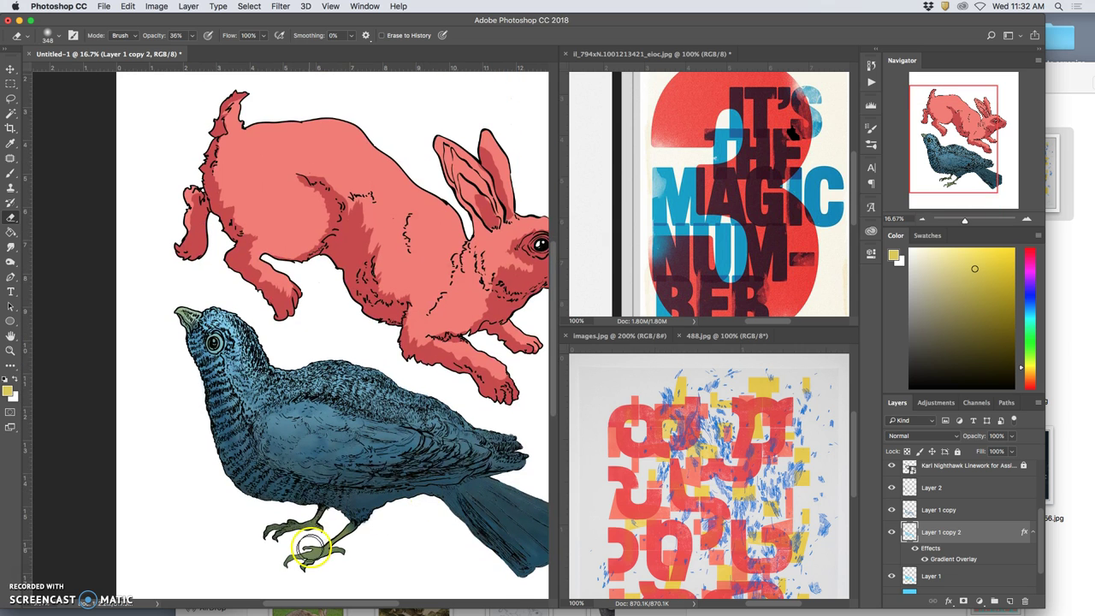
Toggle the visibility of Layer 1 copy 2, Layer 1 copy, Layer 2 and Layer 1 to compare what each adds to the bird
left_click(892, 532)
left_click(894, 520)
left_click(893, 519)
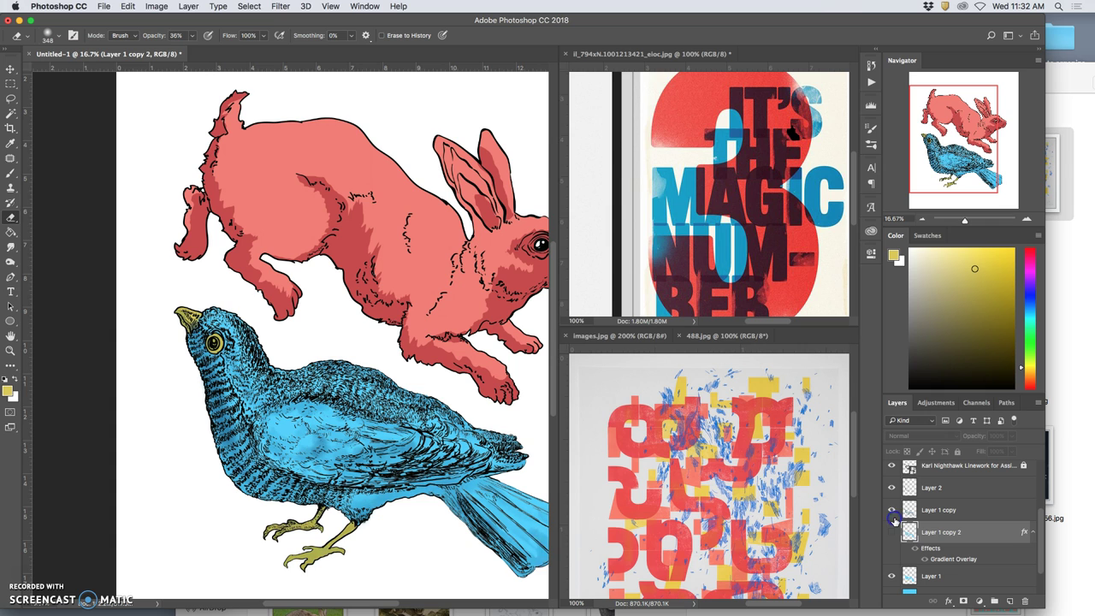
left_click(893, 520)
left_click(894, 517)
left_click(892, 492)
left_click(892, 492)
left_click(892, 577)
left_click(893, 577)
left_click(891, 533)
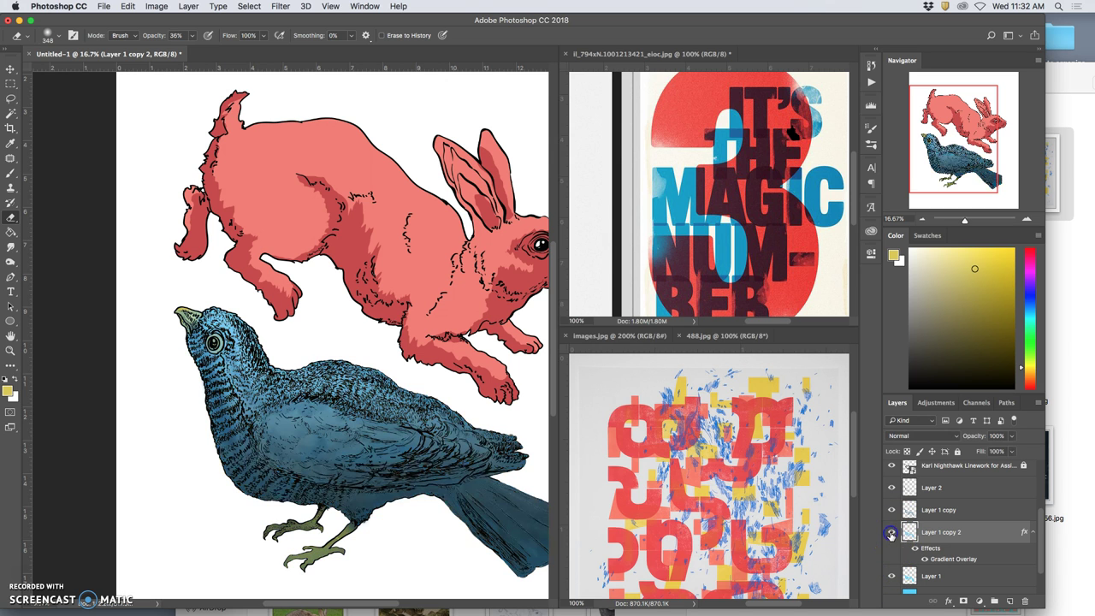
Set Layer 1 copy 2 to 49% opacity with the Dissolve blending mode
left_click(1012, 437)
left_click_drag(994, 449, 987, 451)
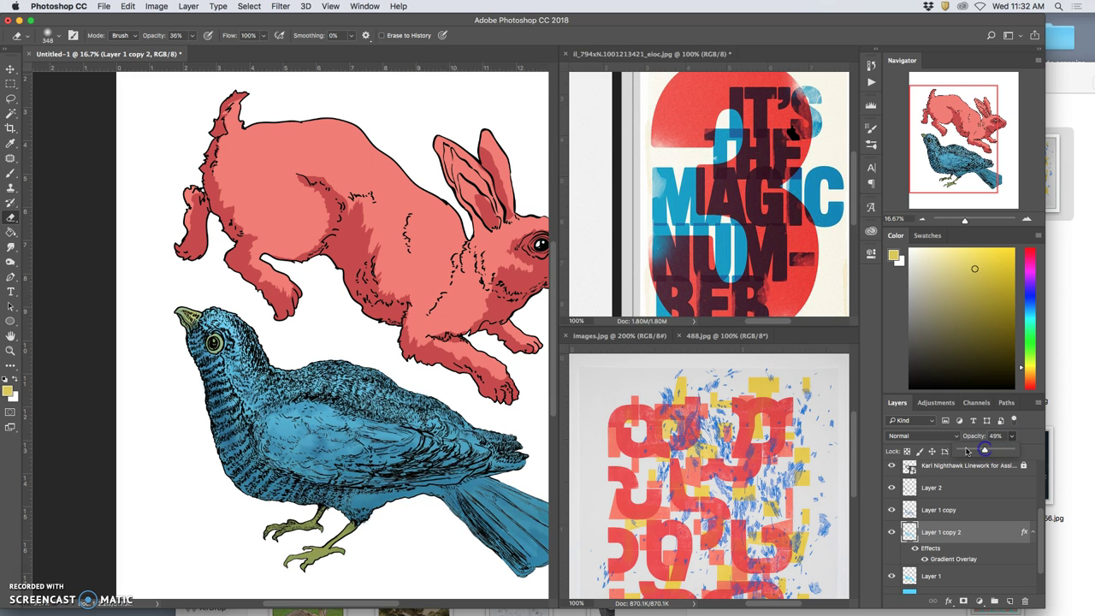
left_click(917, 437)
left_click(918, 444)
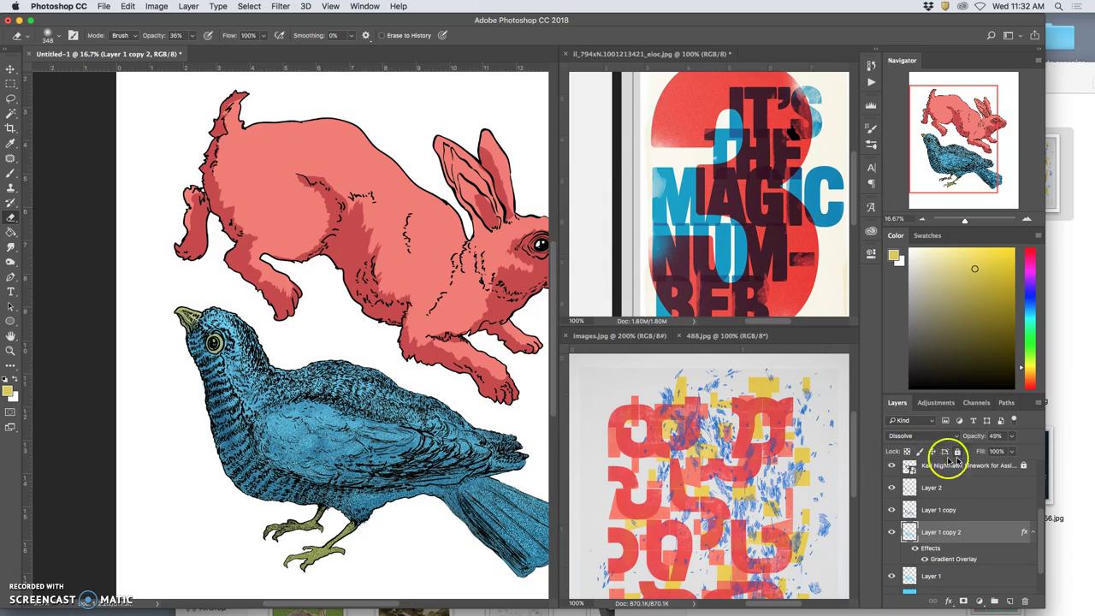
Examine the Dissolve grain on the bird's feathers and feet up close, and then on the whole page
key("super+plus")
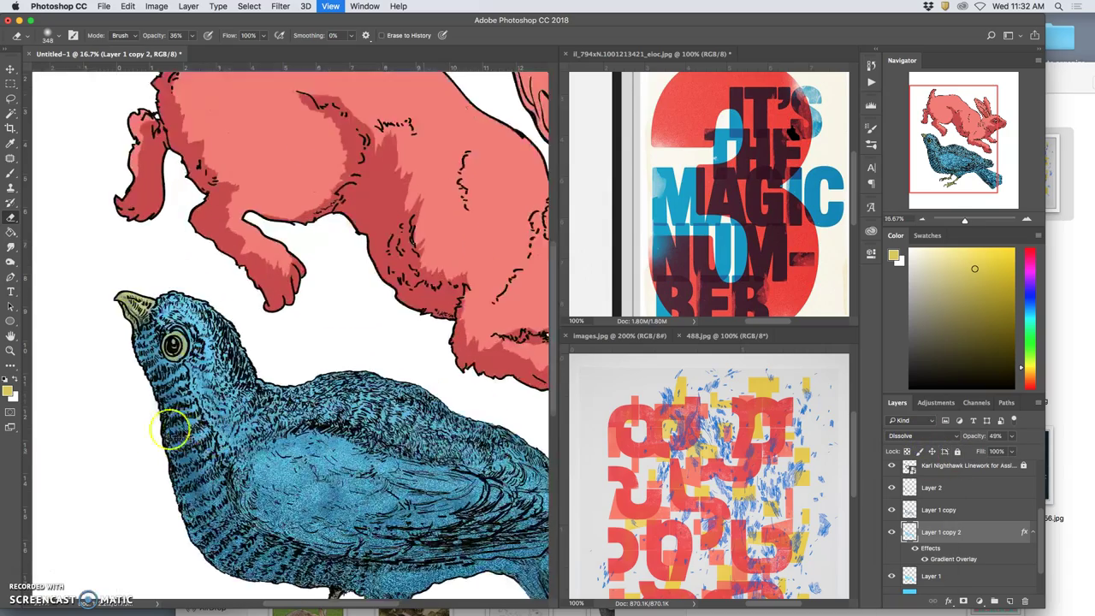
key("super+plus")
key("super+plus")
key("super+plus")
key("super+plus")
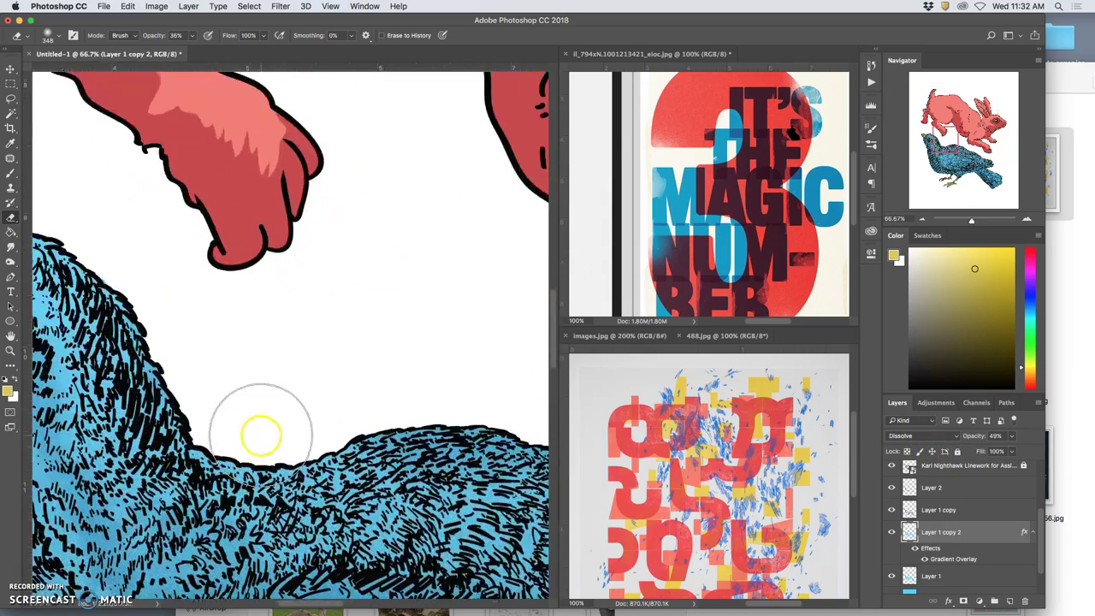
key("super+plus")
key("super+plus")
key("super+plus")
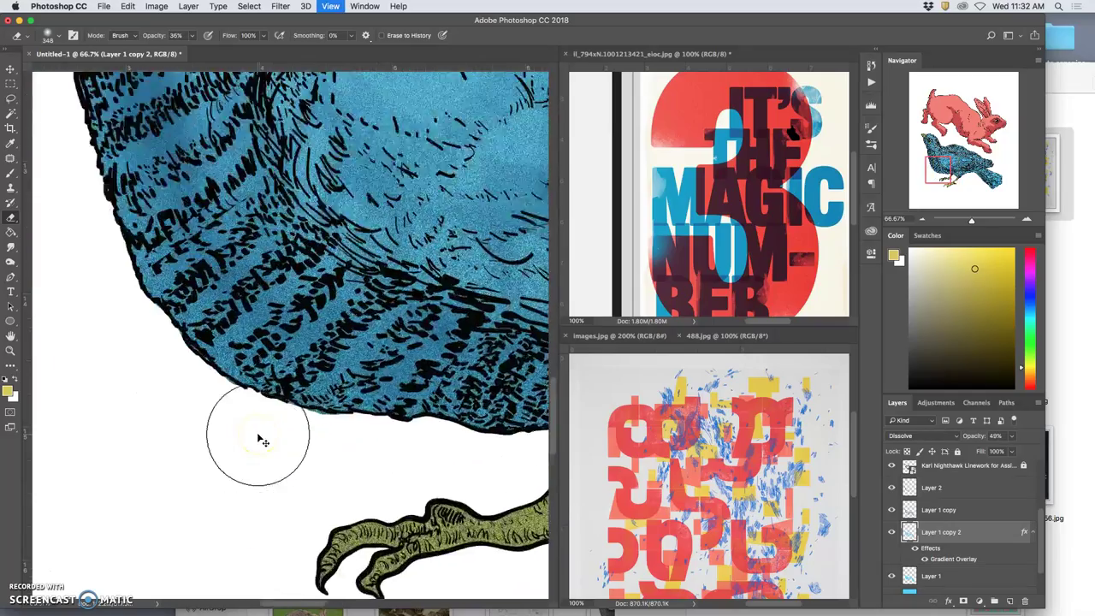
scroll(345, 402, "right", 10)
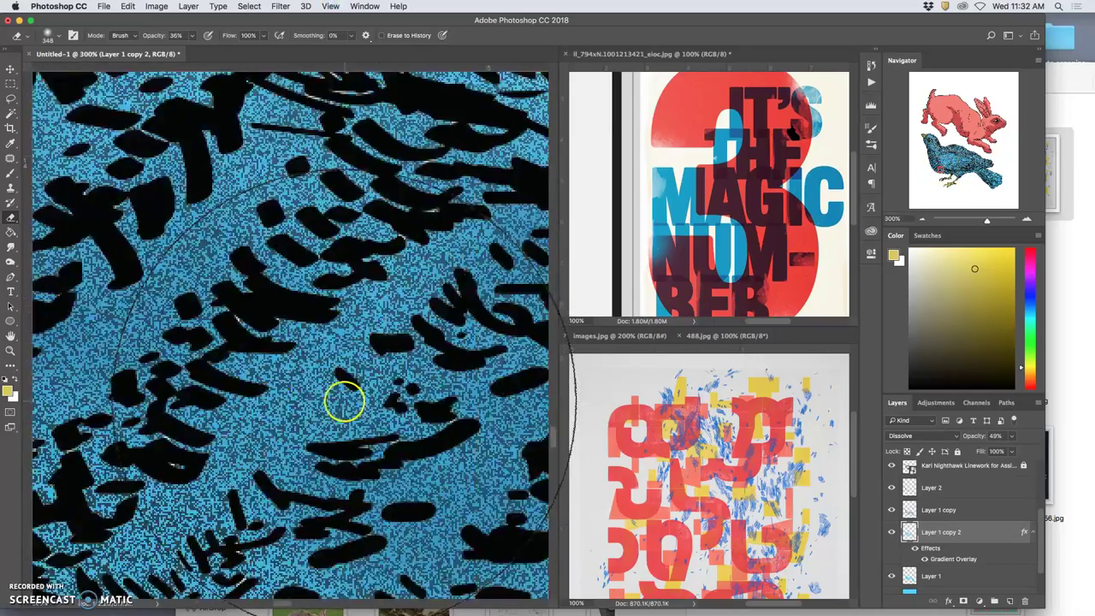
key("super+minus")
key("super+minus")
key("super+minus")
key("super+minus")
key("super+minus")
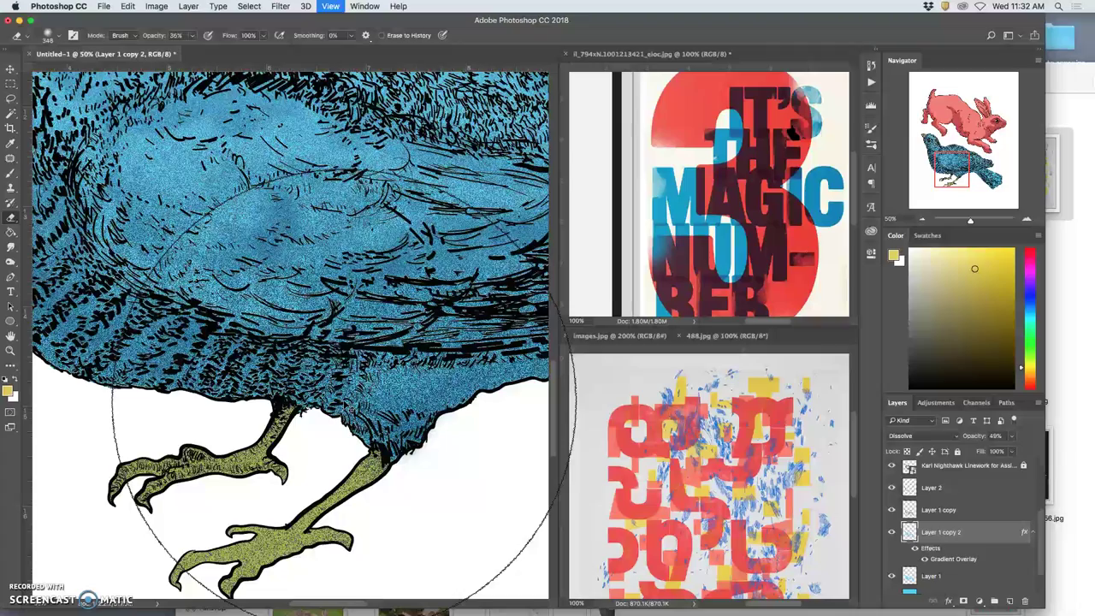
key("super+minus")
key("super+minus")
key("super+minus")
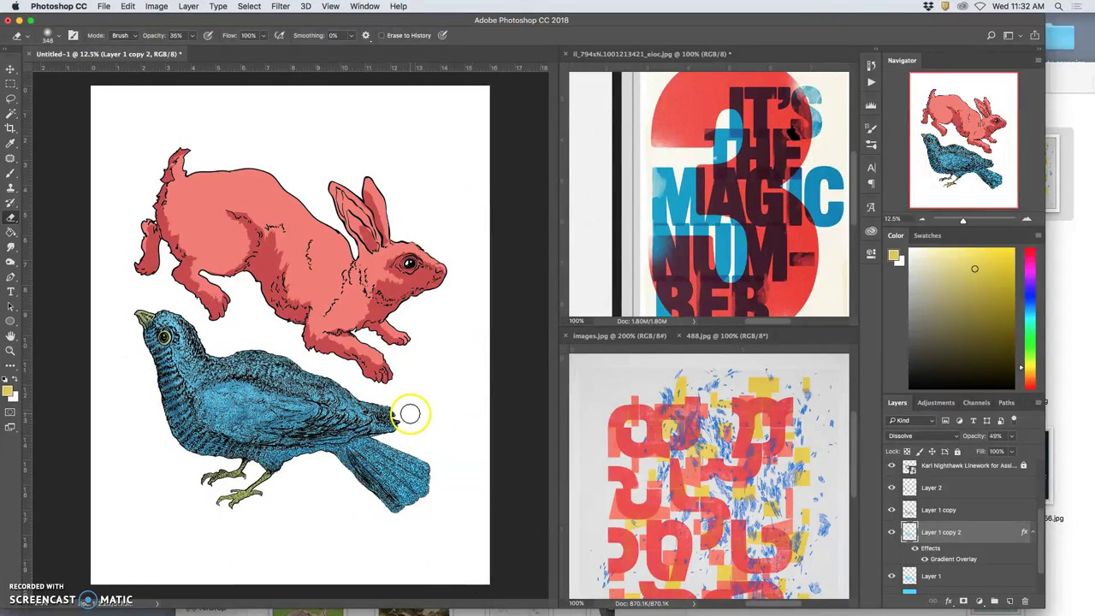
Group Layer 2, Layer 1 copy and Layer 1 copy 2 under the name Night Duotone Soft
left_click(955, 489)
scroll(953, 534, "down", 1)
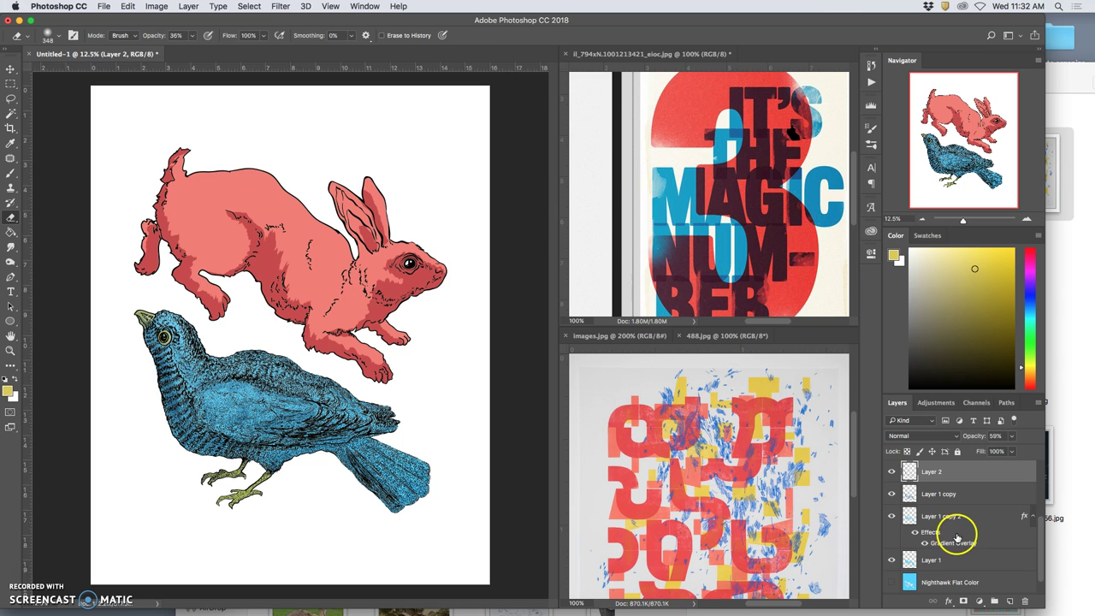
left_click(952, 521, "shift")
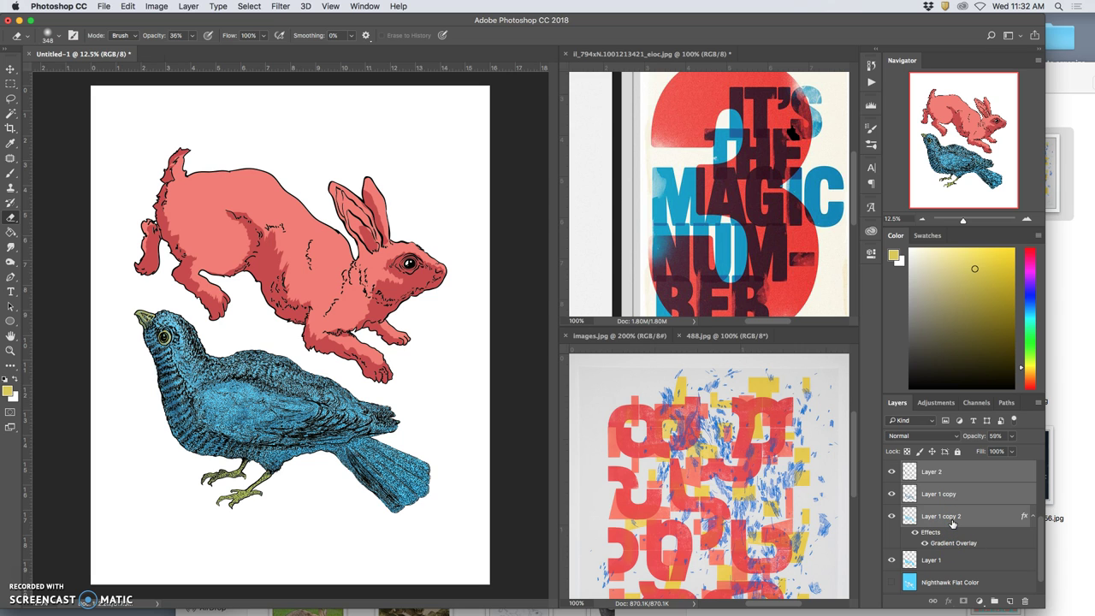
scroll(951, 522, "up", 4)
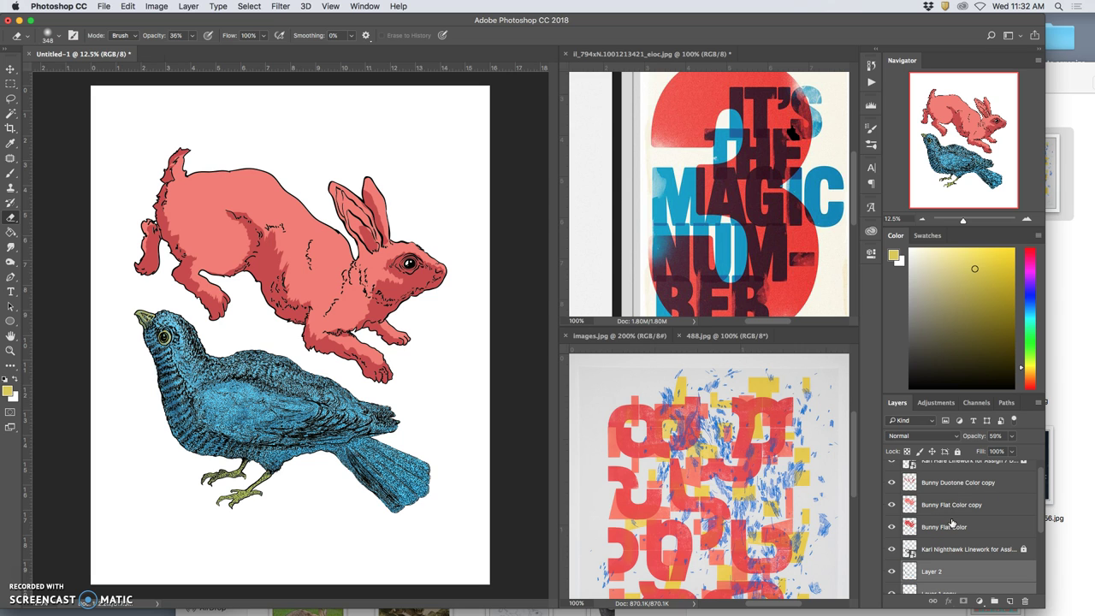
scroll(984, 556, "down", 1)
left_click(994, 601)
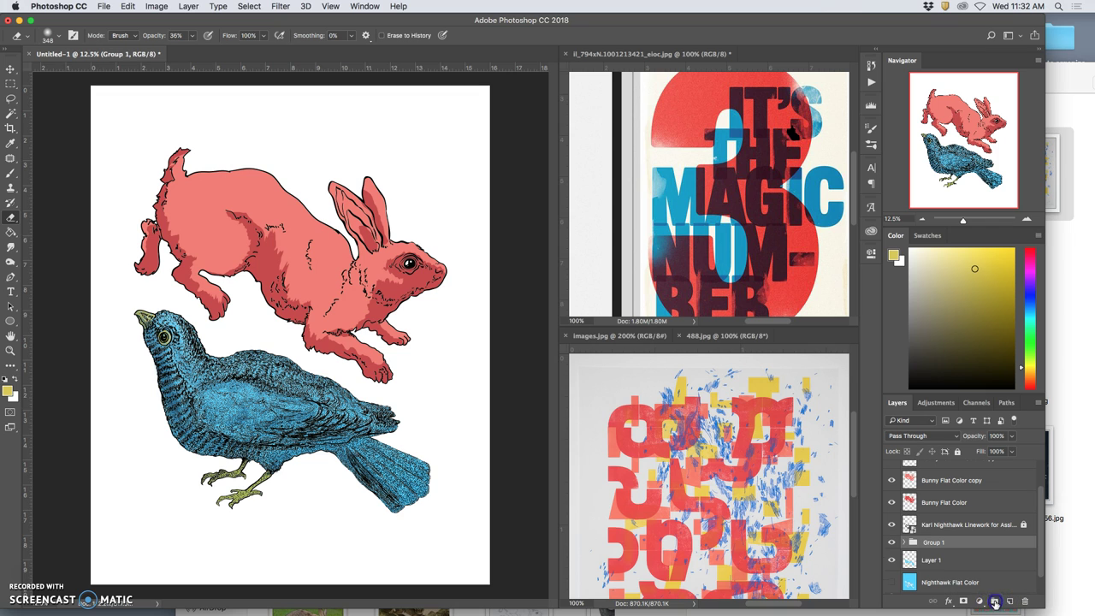
double_click(933, 544)
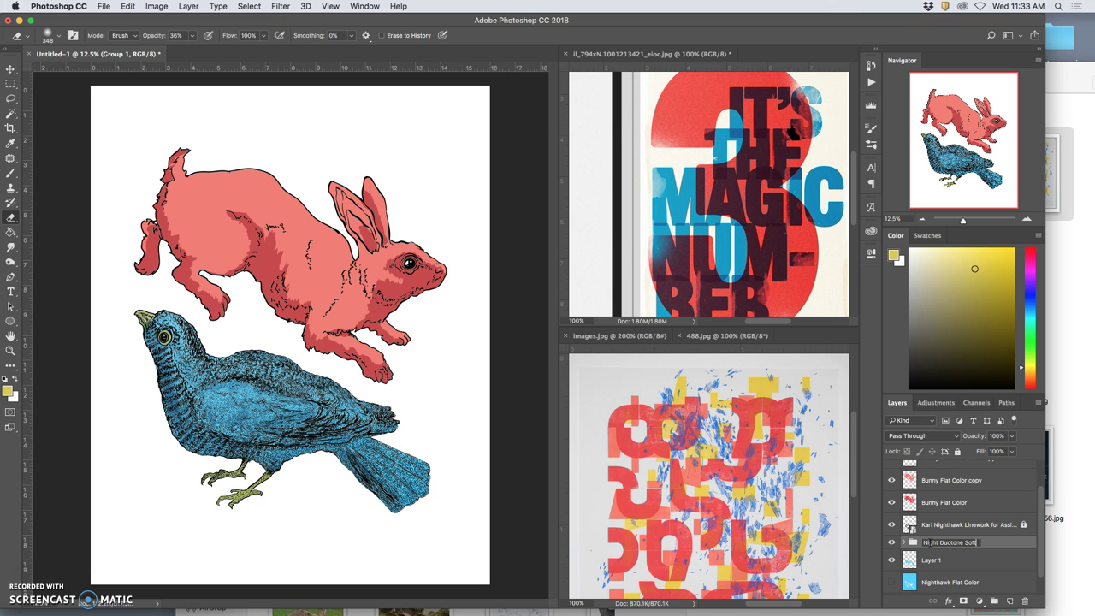
Rename Layer 1 as Night Flat Color and hide the Night Duotone Soft group
double_click(935, 561)
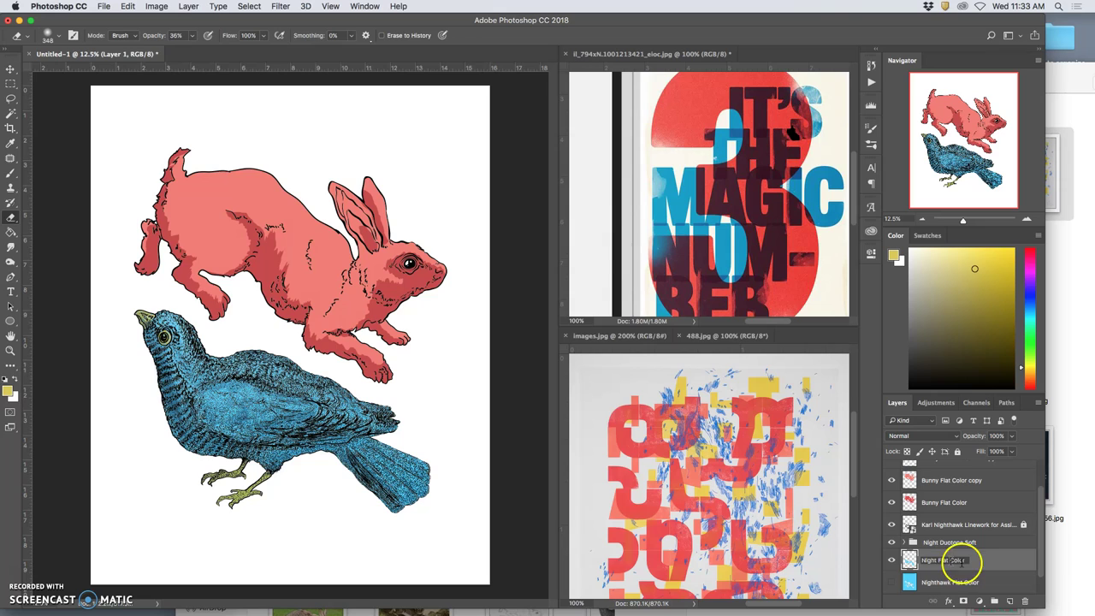
type("Night Flat Color")
key("Return")
left_click(892, 543)
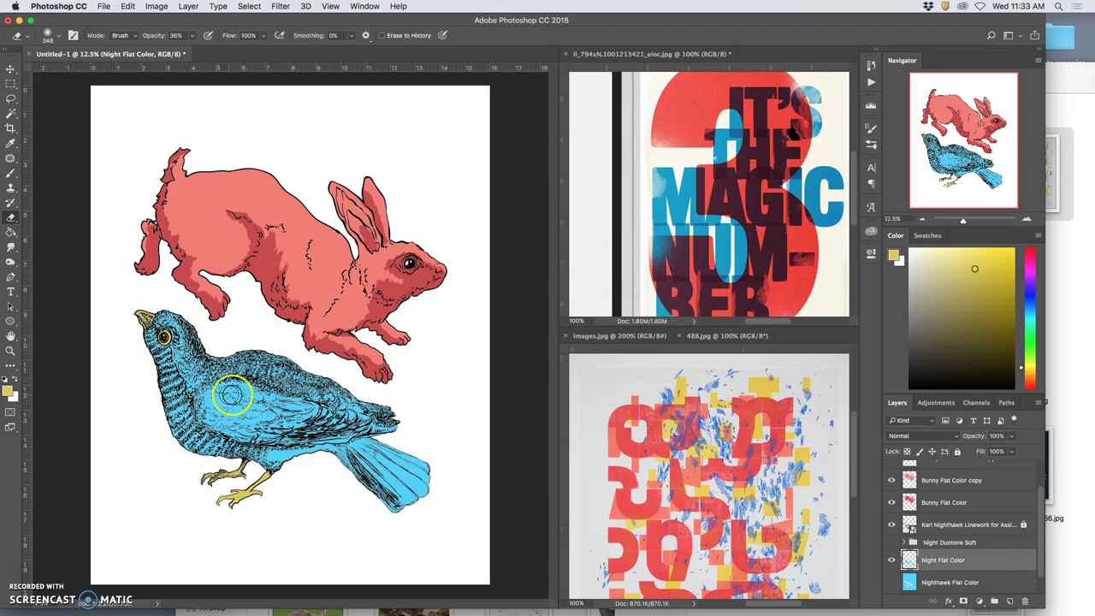
Fill the yellow parts of the bird's eye with white on the Night Flat Color layer using the Paint Bucket
scroll(231, 394, "up", 3)
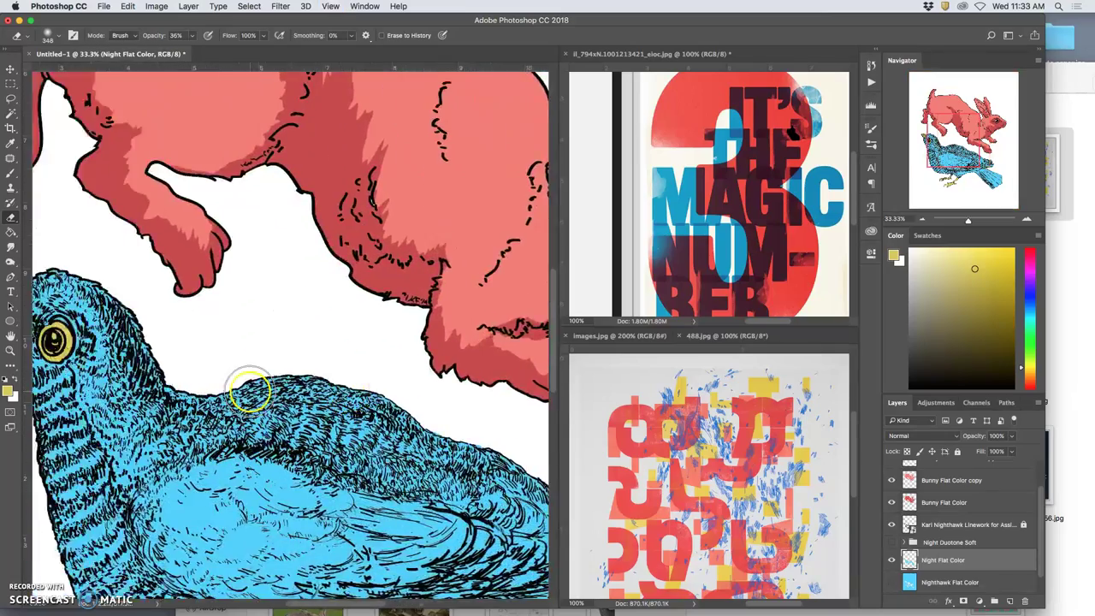
scroll(250, 391, "left", 3)
key("super+plus")
key("super+plus")
key("super+plus")
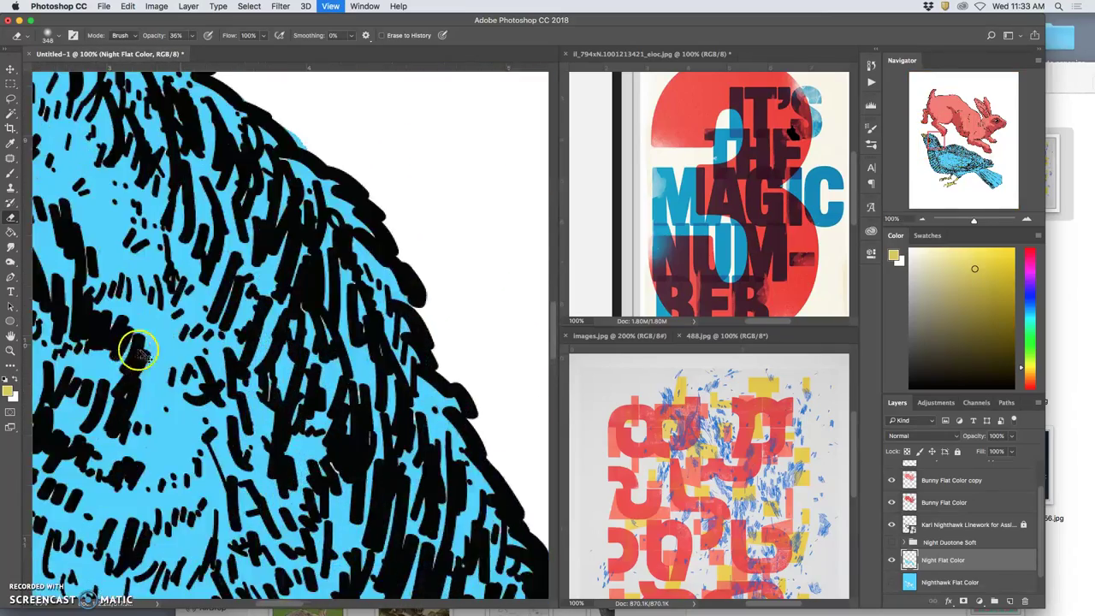
key("super+equal")
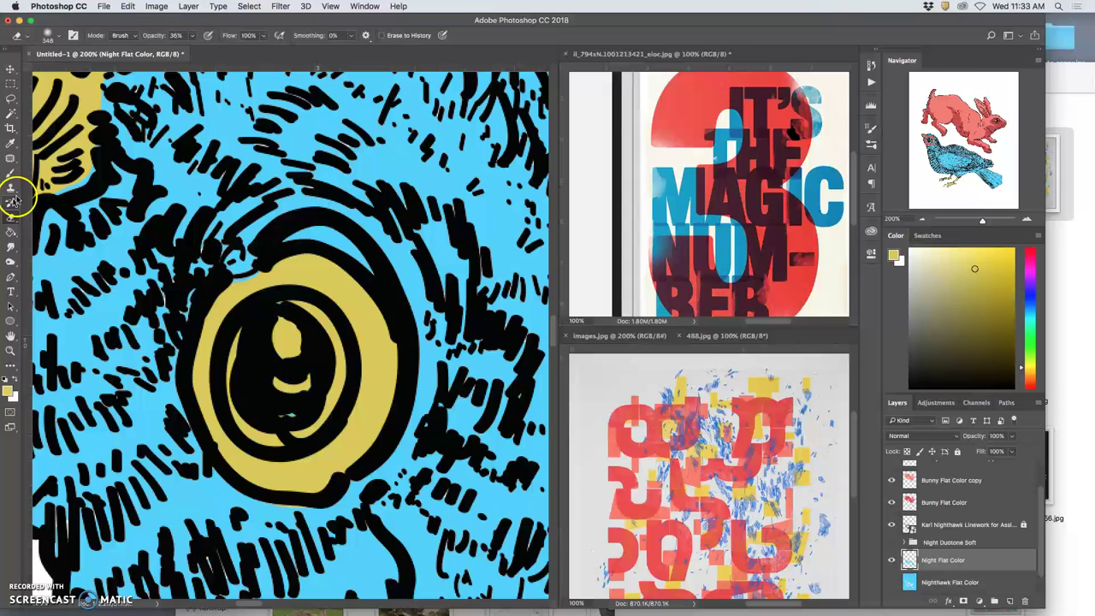
left_click(10, 231)
left_click(17, 383)
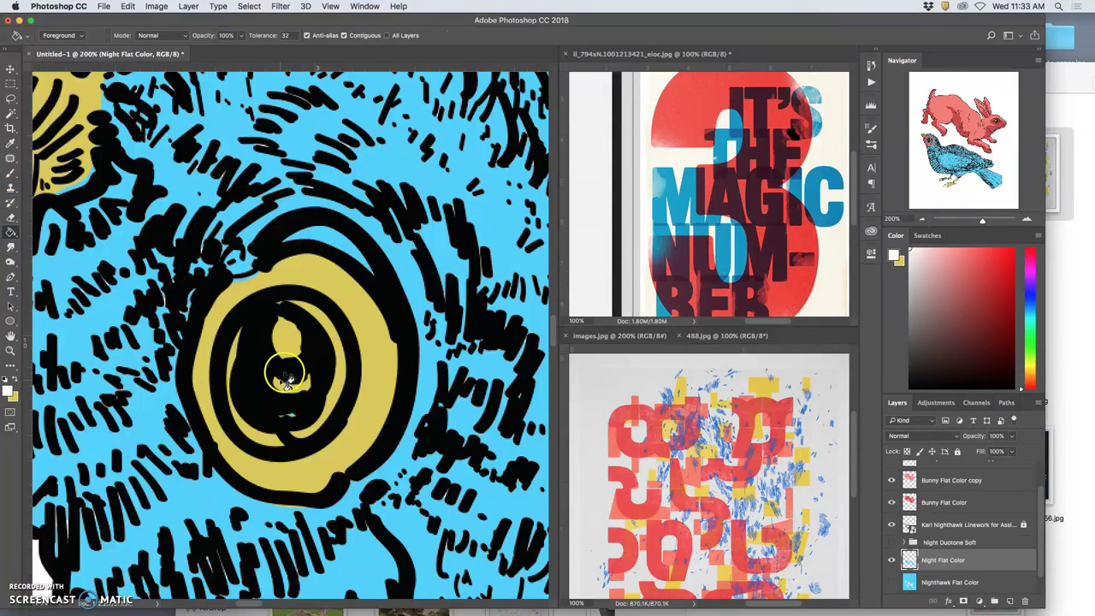
left_click(287, 344)
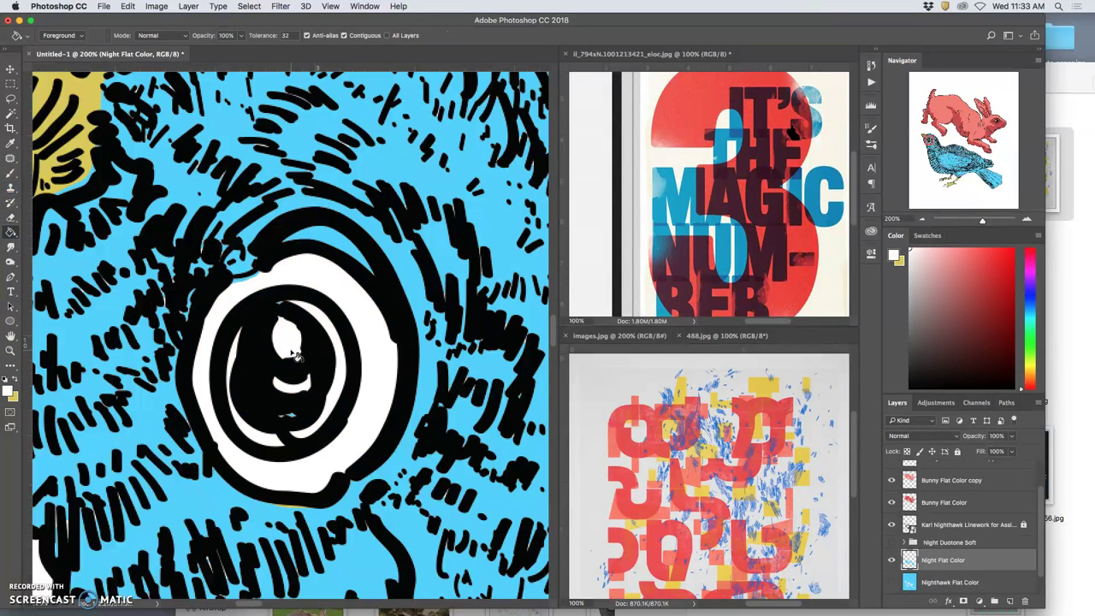
key("super+z")
key("super+z")
Show and hide the Night Duotone Soft group to compare the whole bird with and without its shading
key("super+minus")
key("super+minus")
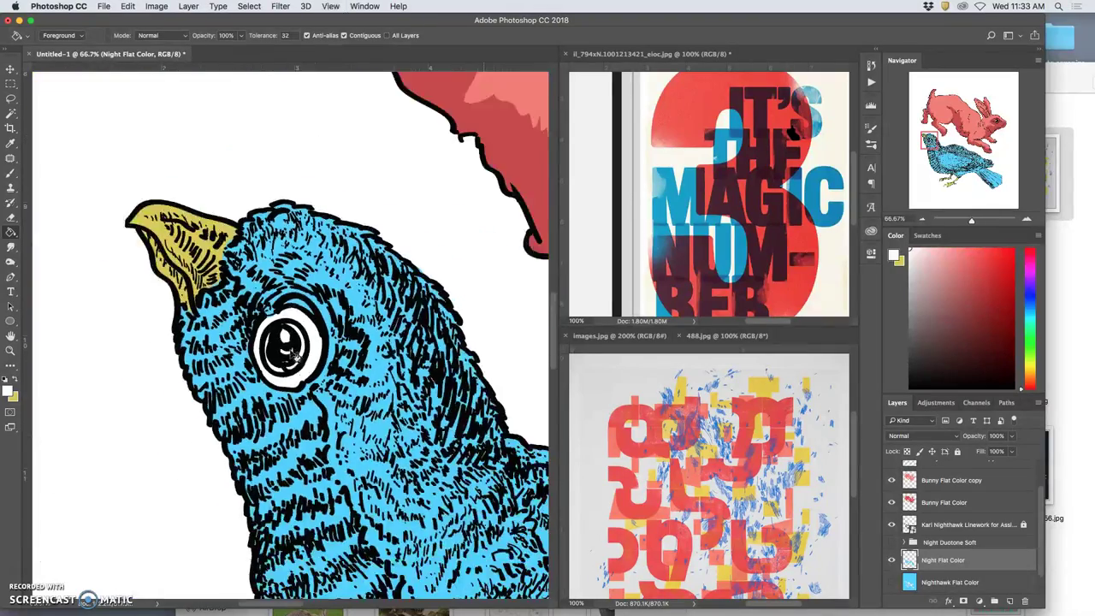
key("super+minus")
key("super+minus")
key("super+minus")
key("super+minus")
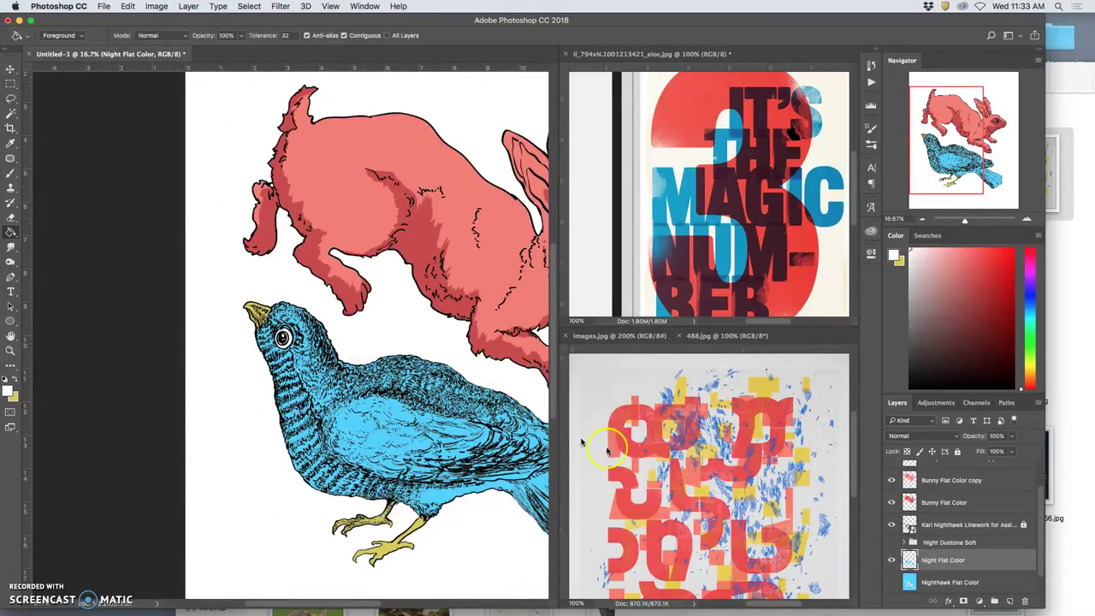
key("super+minus")
left_click(892, 543)
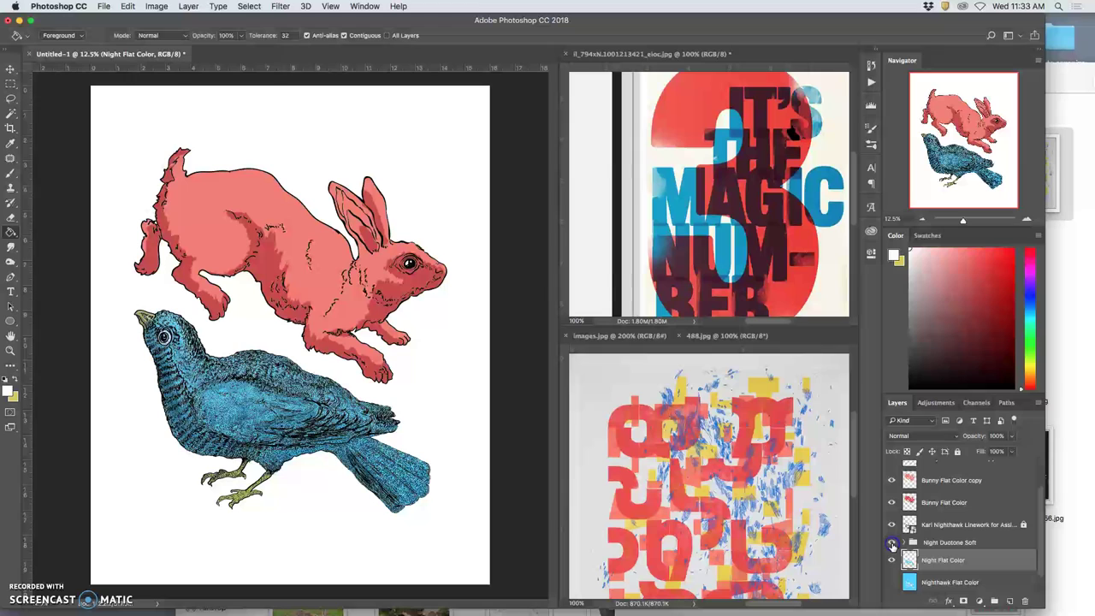
left_click(891, 545)
Duplicate the Background layer
scroll(907, 548, "down", 1)
left_click(921, 552)
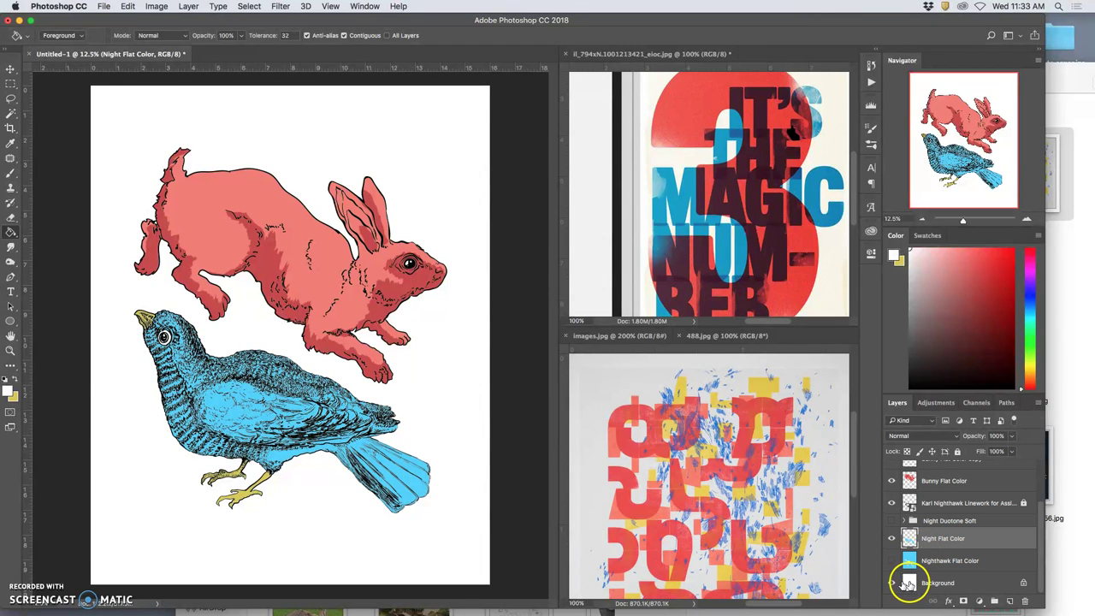
left_click(931, 582)
key("super+j")
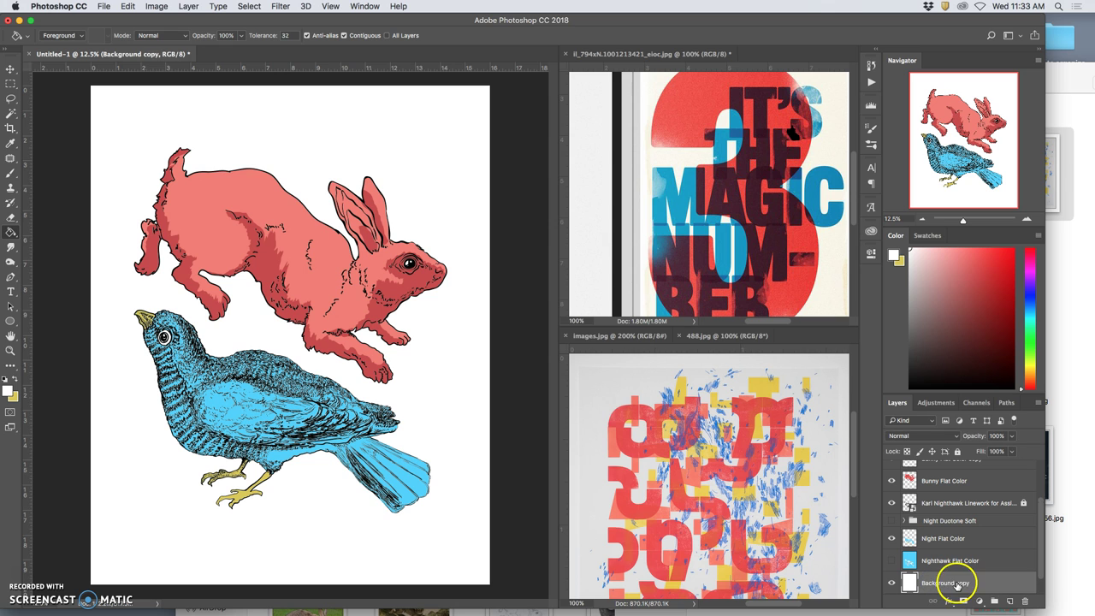
Fill the Background copy layer with black in Normal mode at 100% opacity
left_click(129, 6)
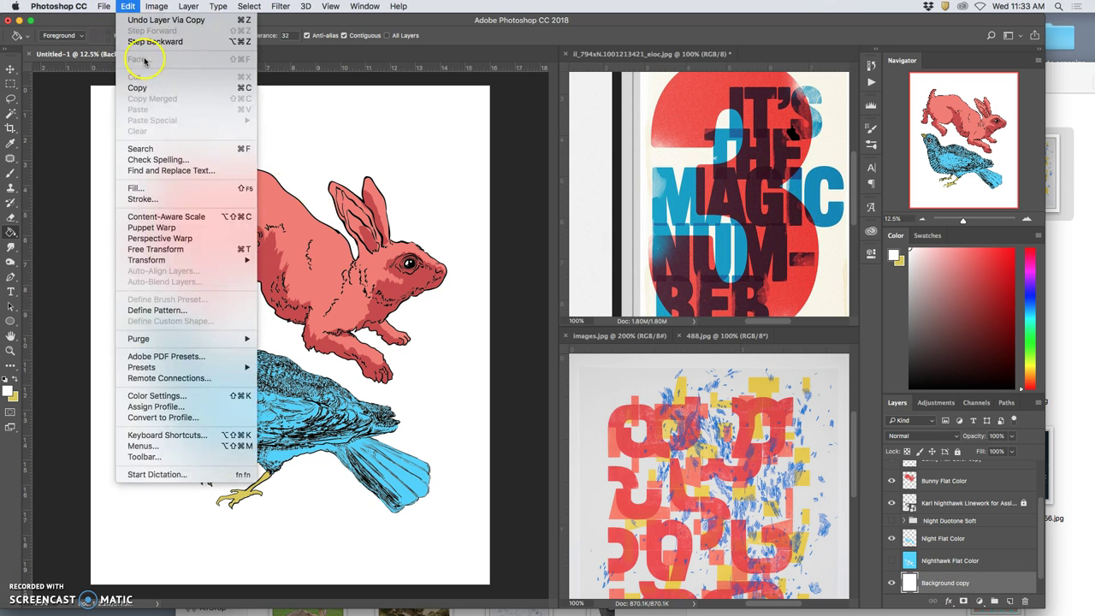
left_click(147, 190)
left_click(425, 241)
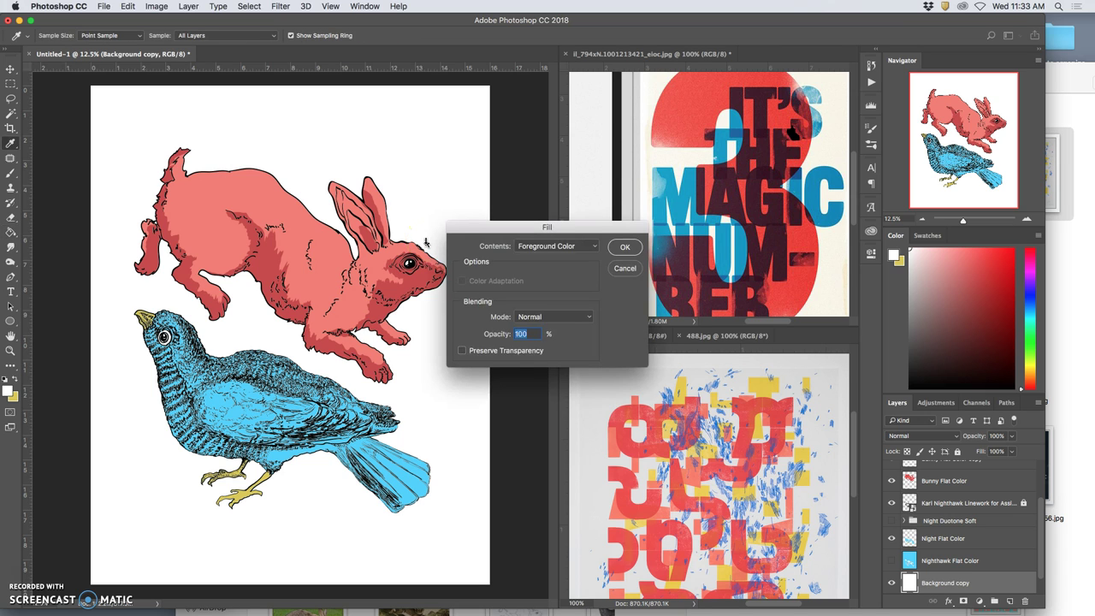
left_click(560, 246)
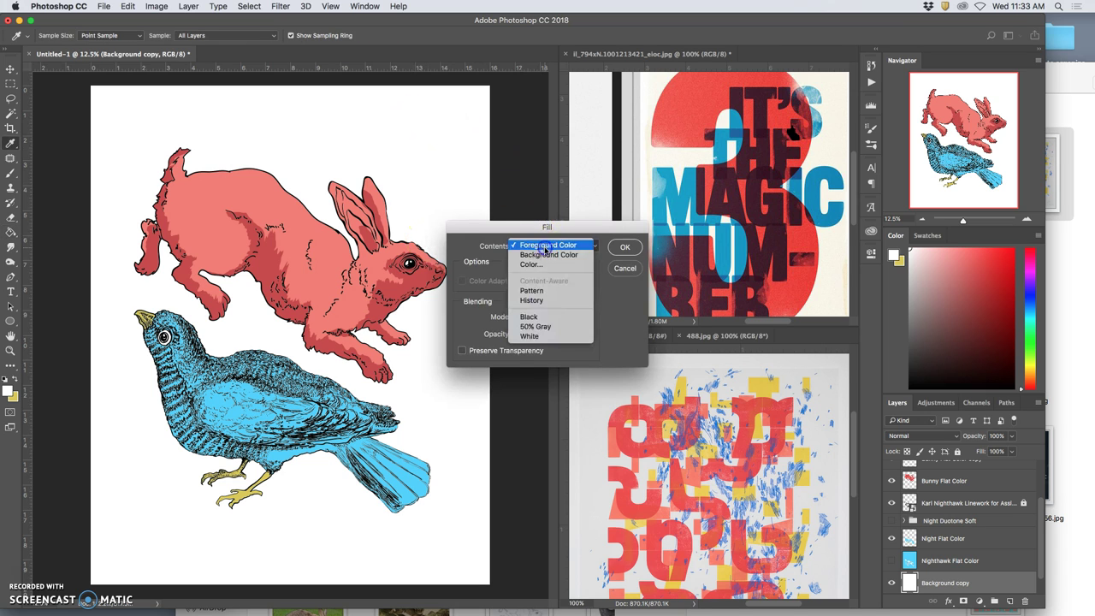
left_click(537, 317)
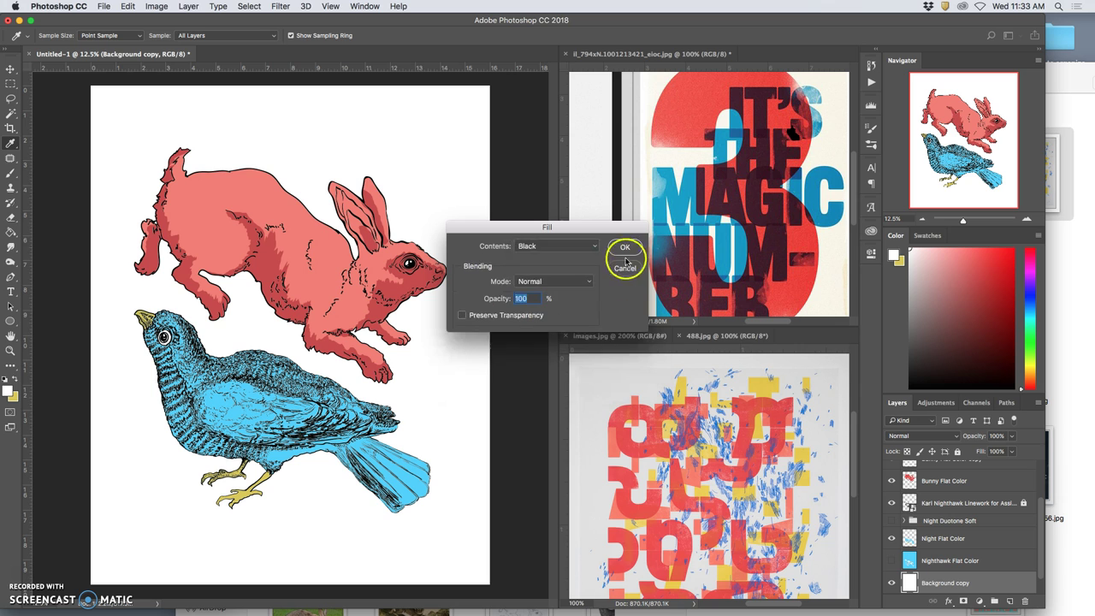
left_click(625, 248)
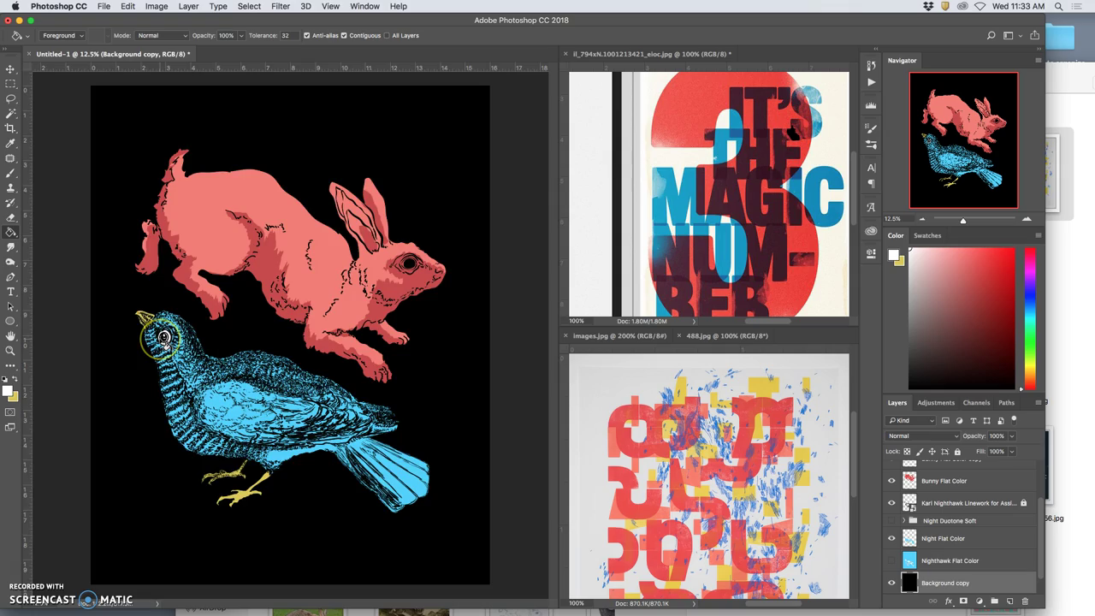
Examine the bird's eye and head up close, and the rabbit's eye, against the black background
key("super+plus")
key("super+plus")
key("super+plus")
key("super+plus")
scroll(164, 345, "left", 8)
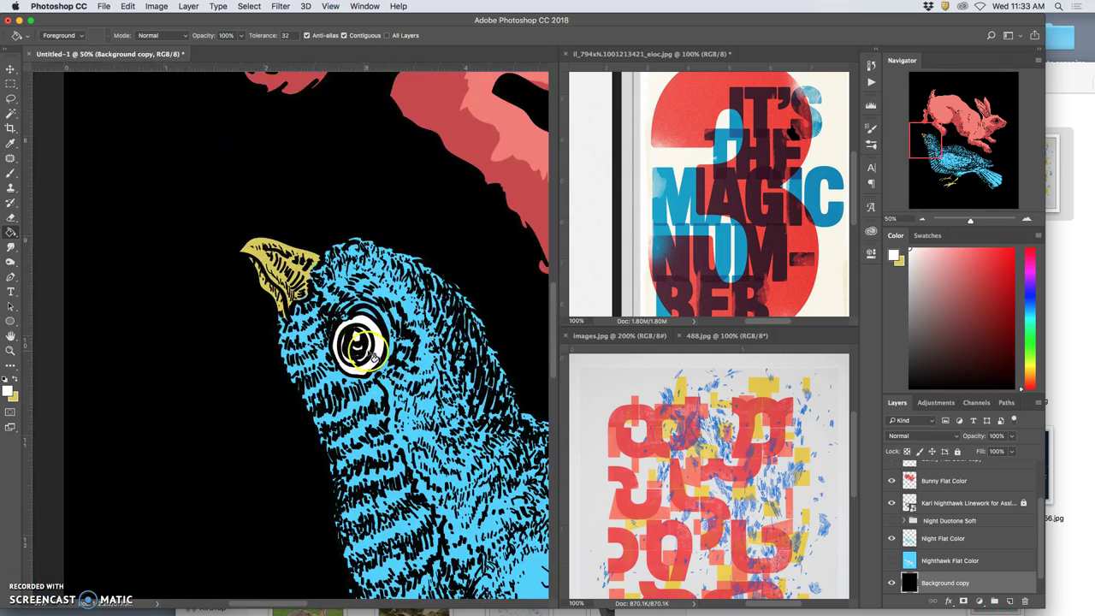
scroll(359, 352, "up", 5)
scroll(359, 353, "right", 1)
key("super+minus")
key("super+minus")
key("super+minus")
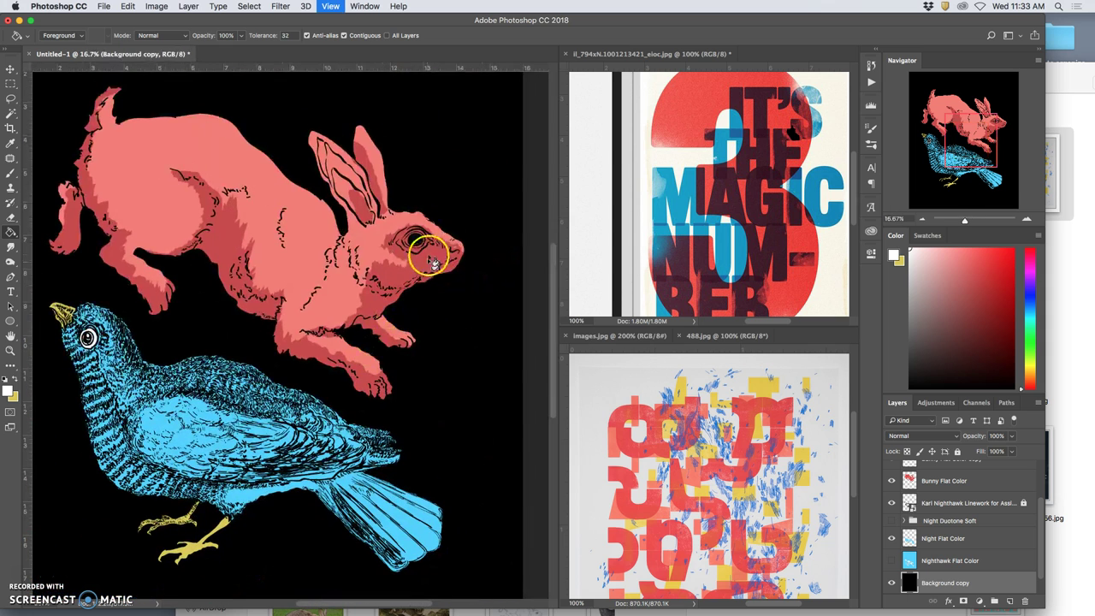
Hide the rabbit layers above Bunny Flat Color and fill the rabbit's eye with white on that layer using the Paint Bucket
scroll(959, 519, "up", 1)
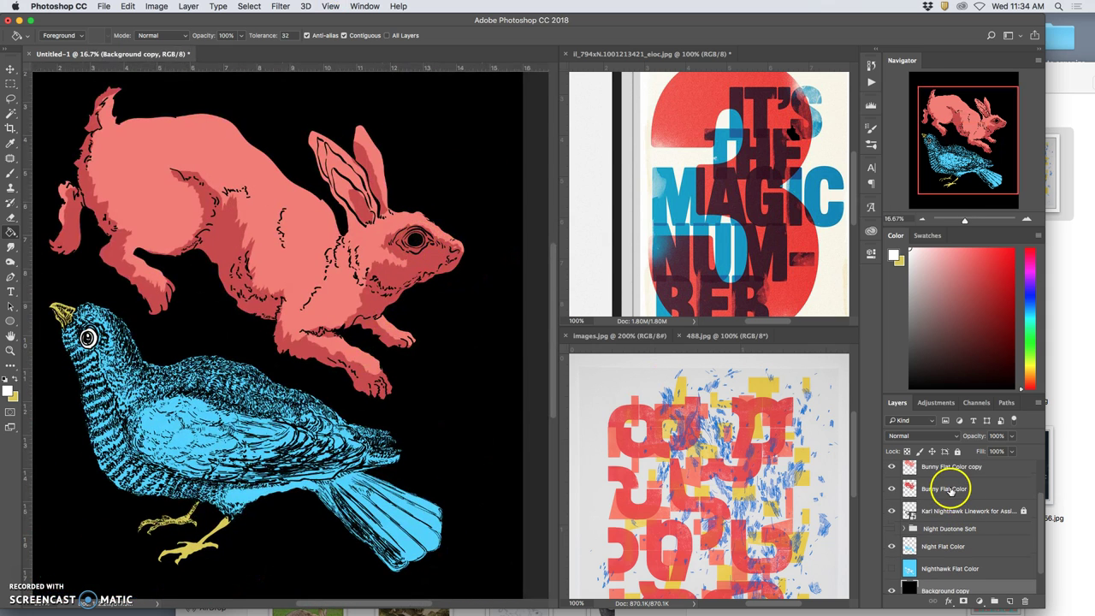
left_click(944, 489)
left_click(893, 489)
left_click(893, 488)
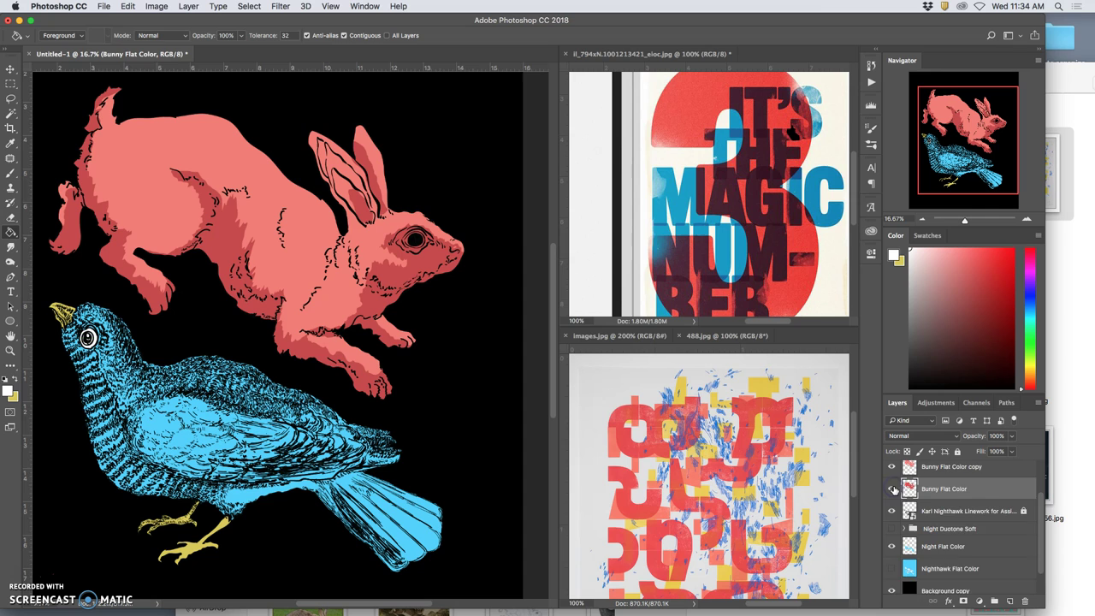
scroll(893, 484, "up", 2)
left_click_drag(895, 477, 893, 505)
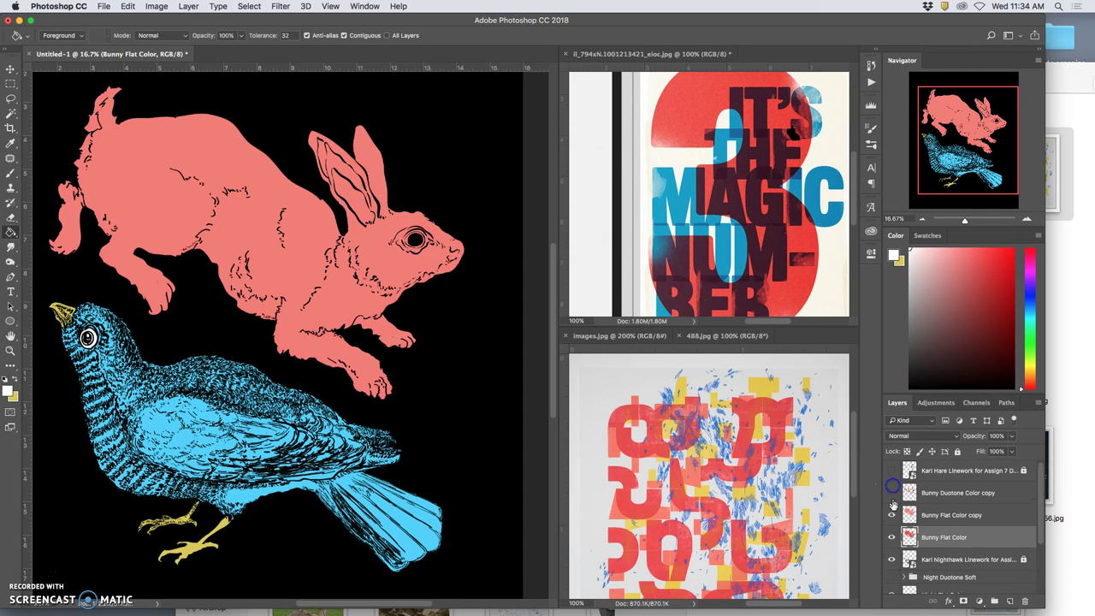
left_click(892, 516)
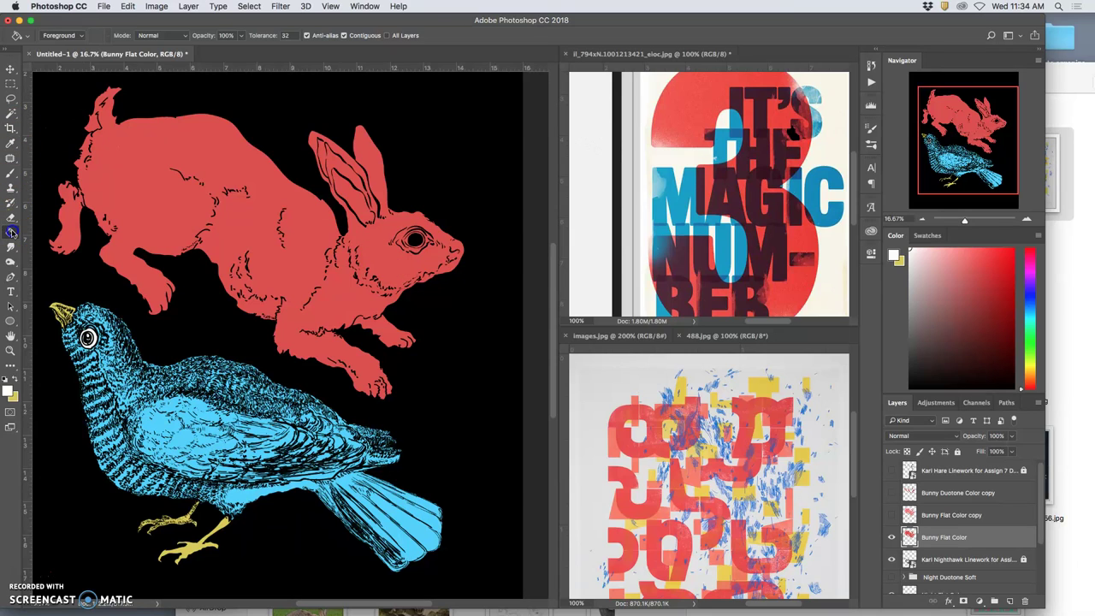
left_click(419, 244)
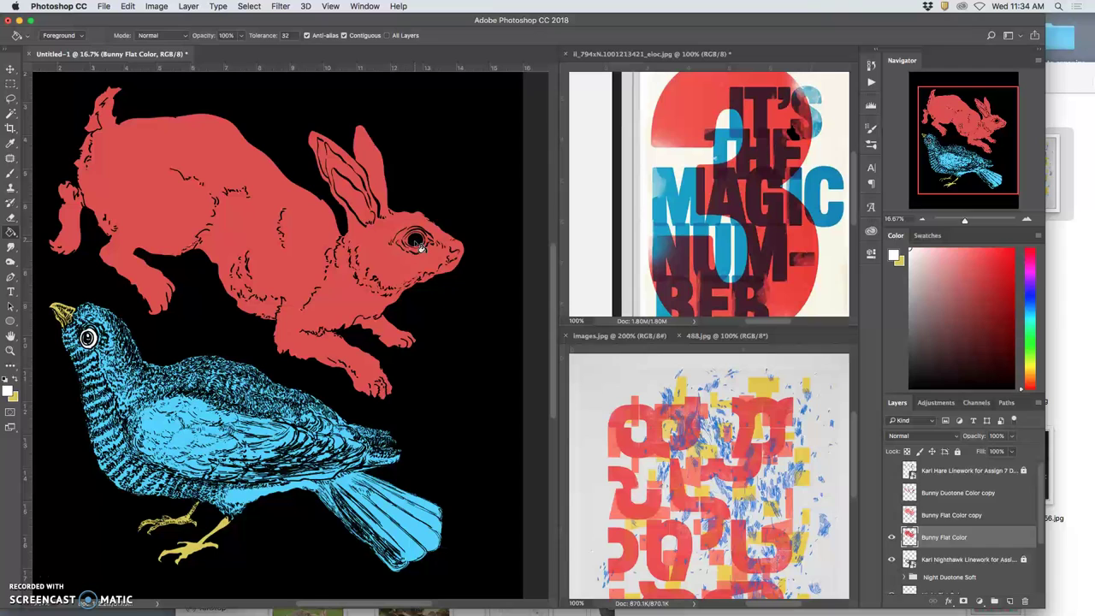
Show the Bunny Flat Color copy, Bunny Duotone Color copy and hare linework layers again
left_click(895, 516)
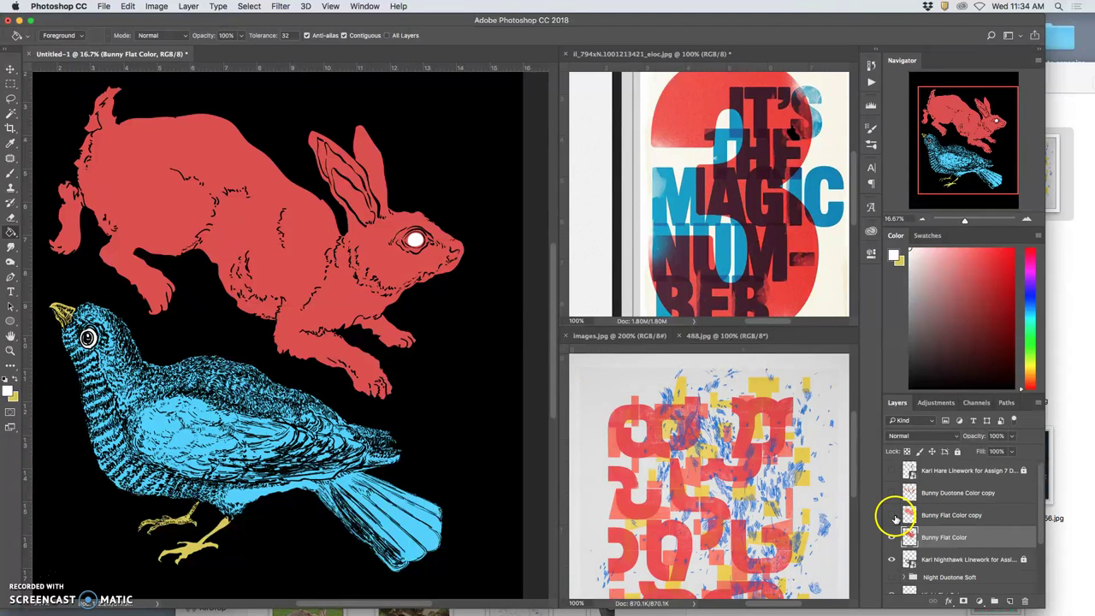
left_click(892, 493)
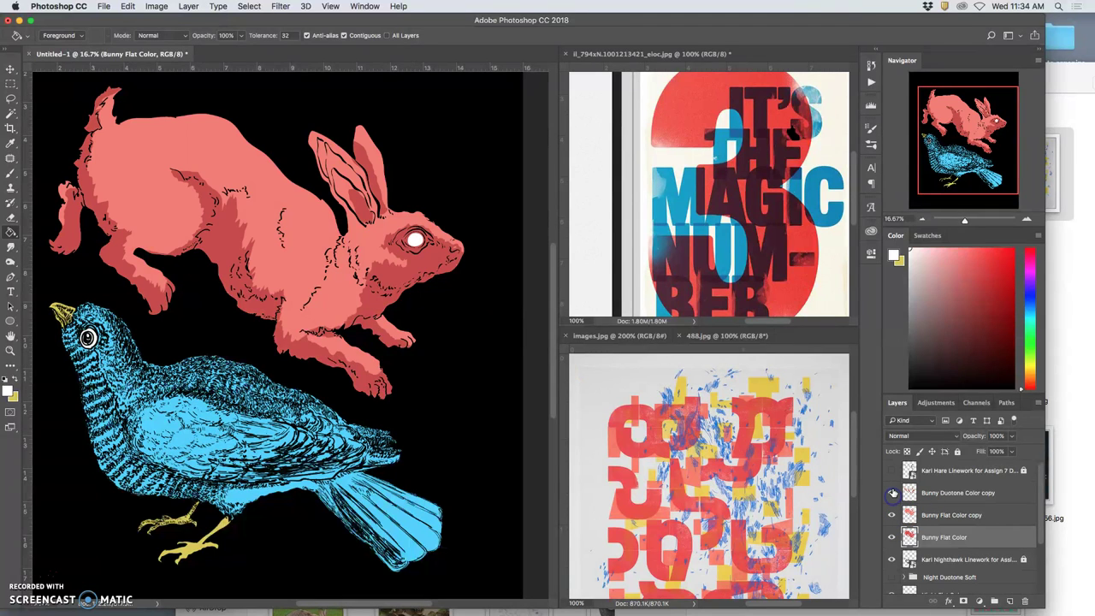
left_click(893, 471)
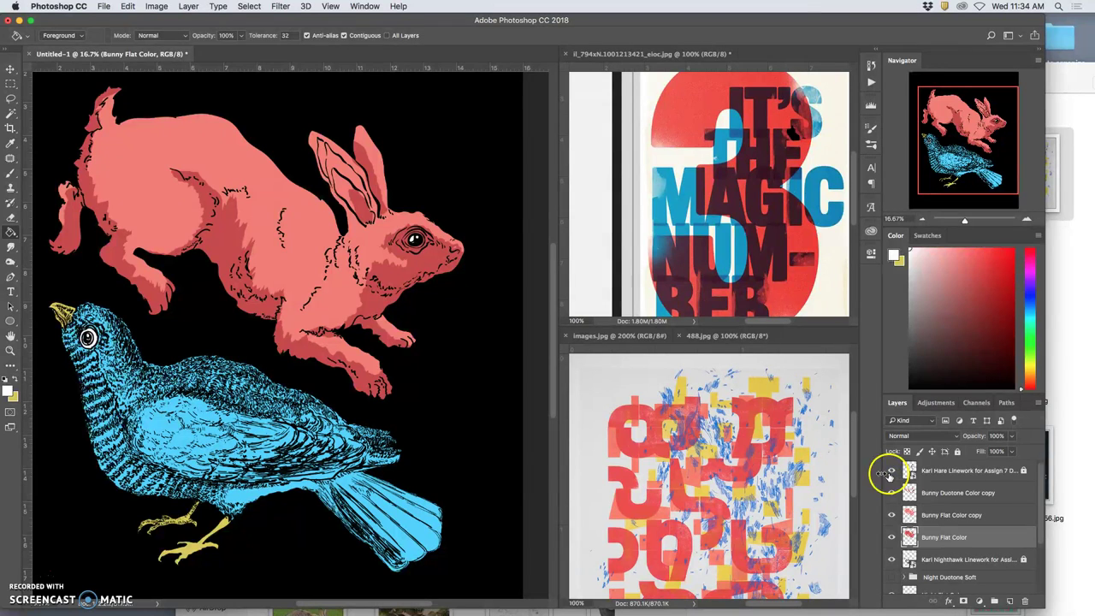
key("super+minus")
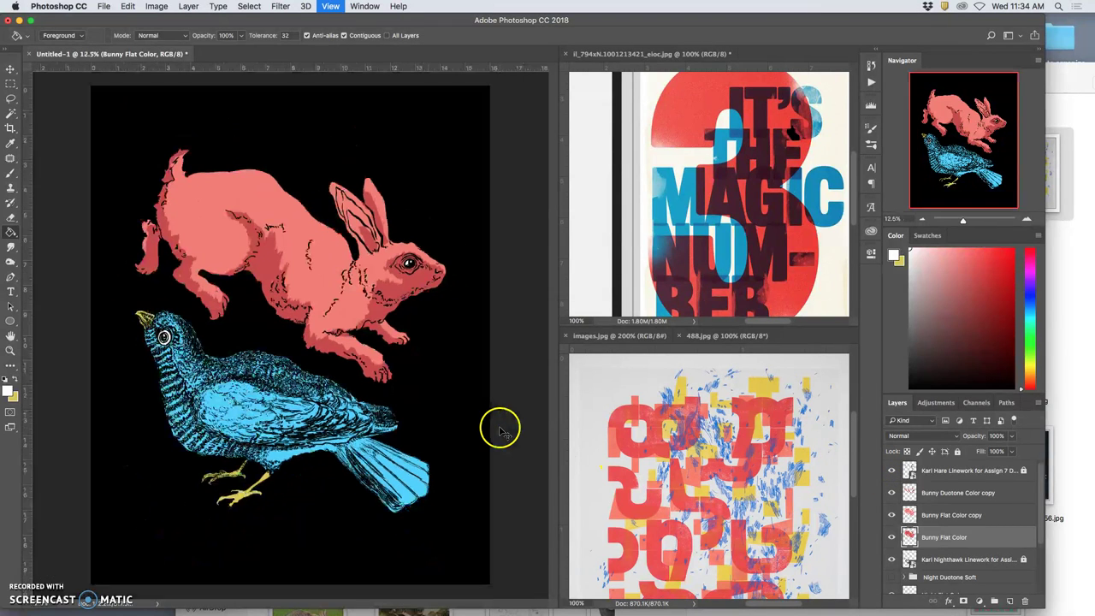
Add a new layer directly above Background copy and fill it with 50% Gray in Normal mode at 100% opacity
scroll(967, 548, "down", 3)
left_click(955, 569)
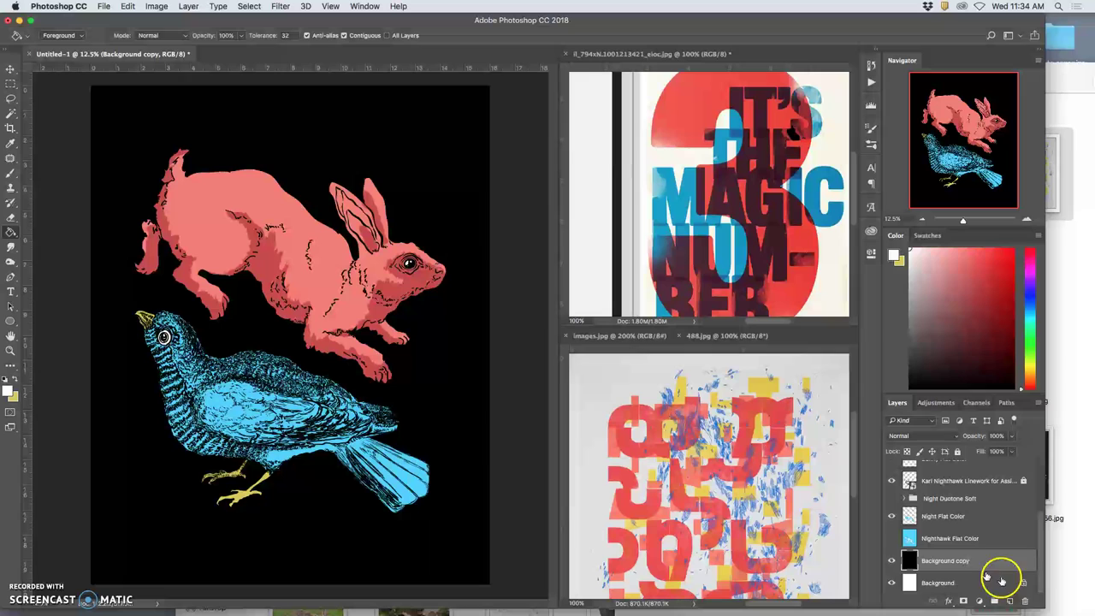
left_click(1009, 600)
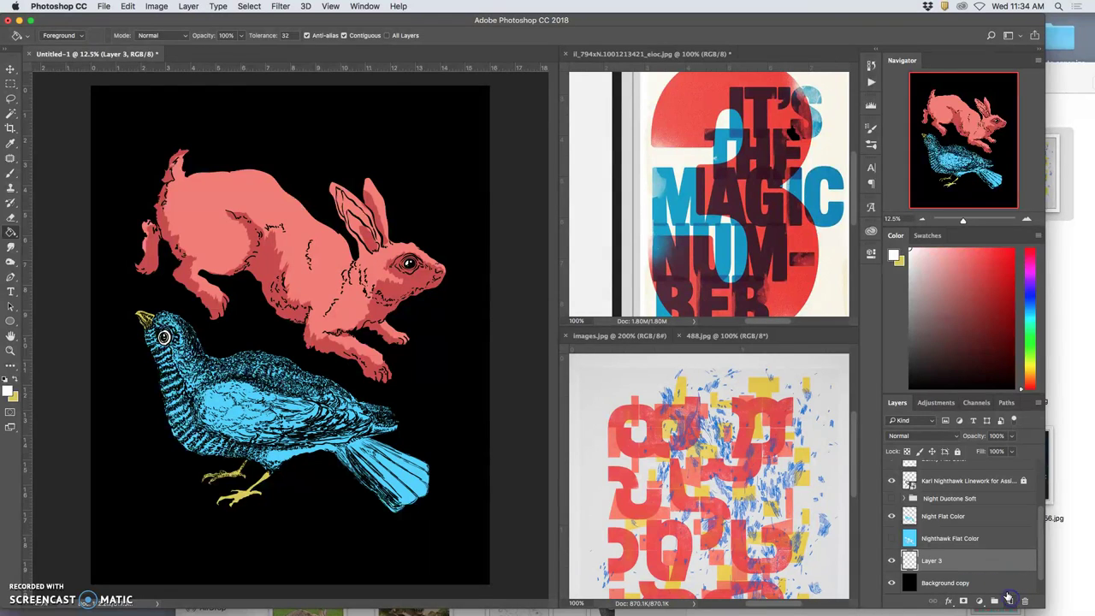
left_click(128, 6)
left_click(154, 188)
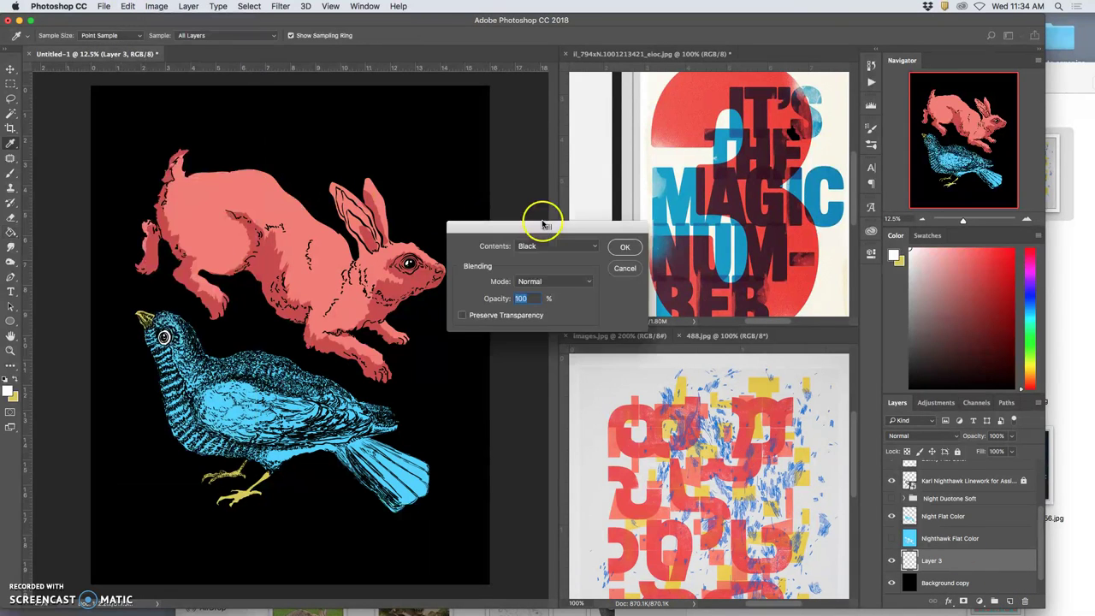
left_click(557, 245)
left_click(537, 255)
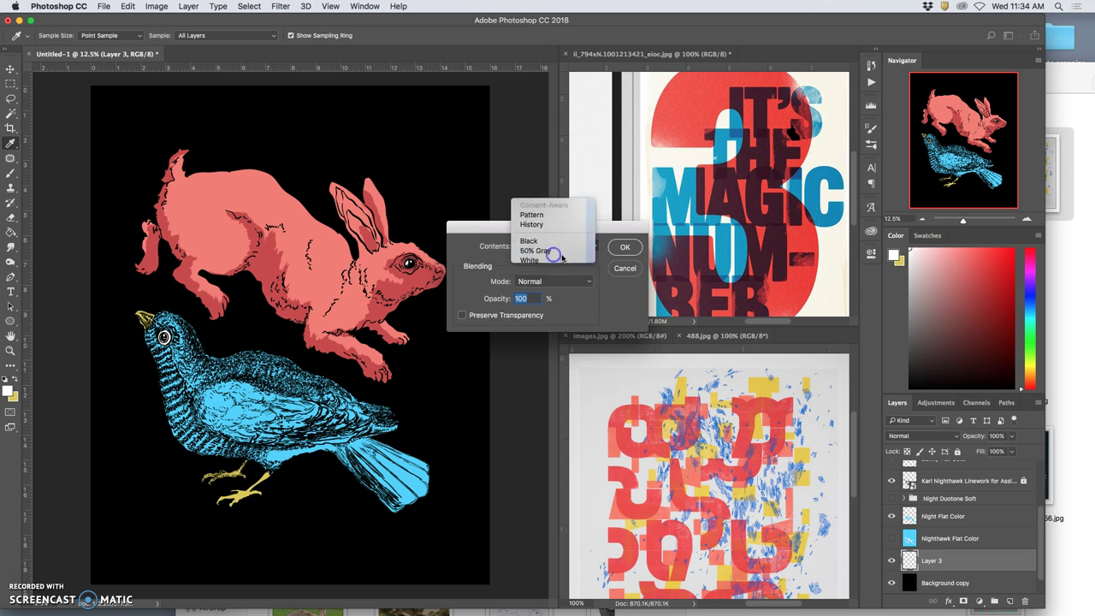
left_click(625, 247)
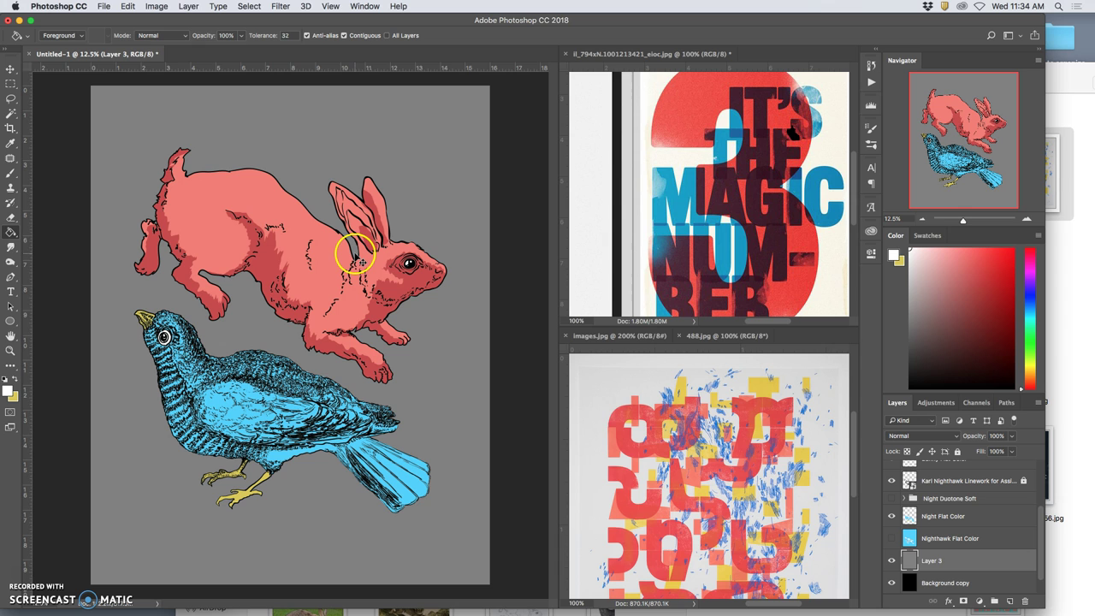
Check what the Nighthawk Flat Color layer contains by showing and hiding it, and delete that layer
scroll(934, 511, "down", 1)
left_click(893, 516)
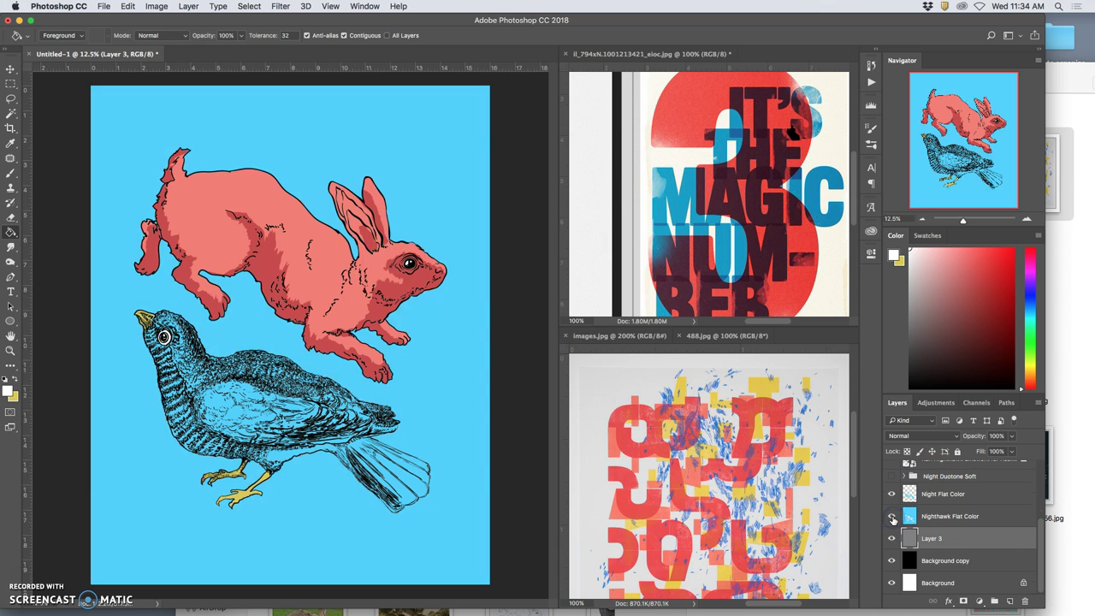
left_click(892, 517)
left_click(961, 517)
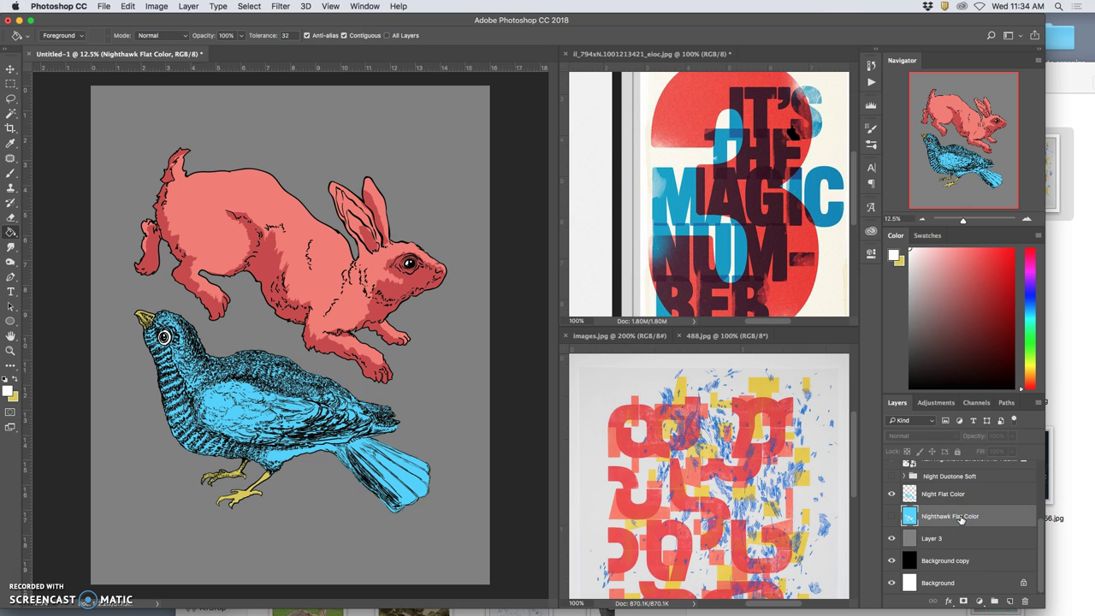
key("Delete")
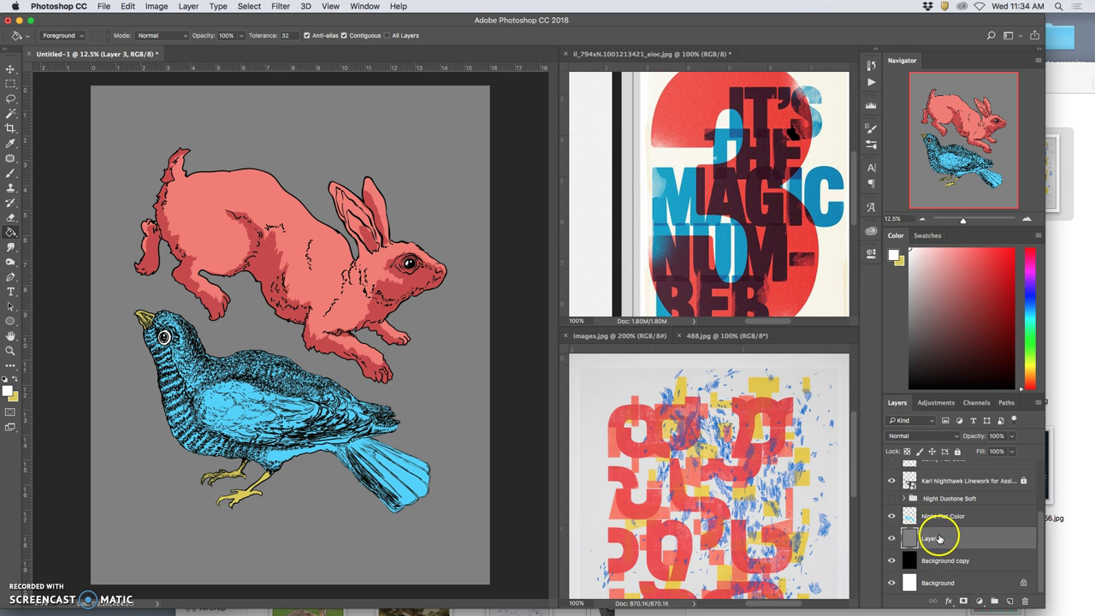
Show and hide the gray Layer 3 to compare the artwork on gray and black backgrounds
left_click(892, 539)
left_click(892, 539)
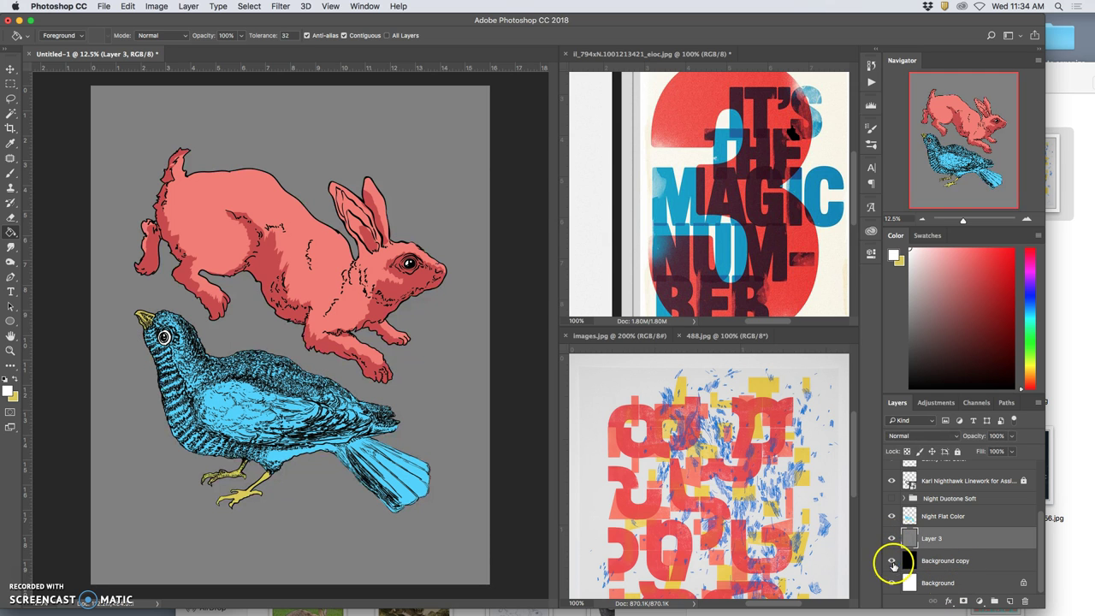
left_click(891, 540)
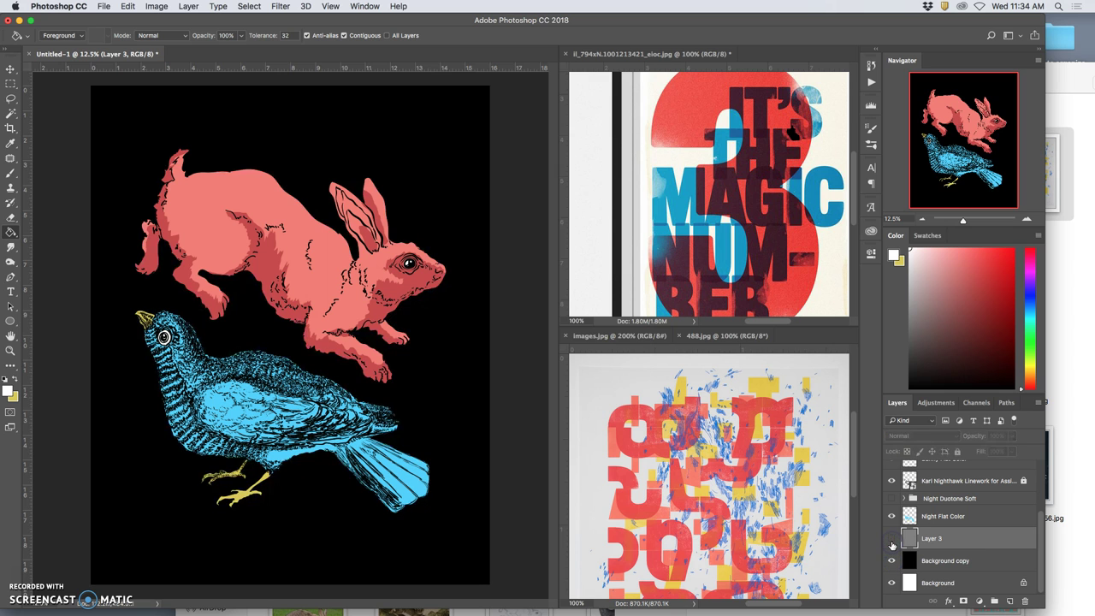
left_click(892, 540)
left_click(891, 540)
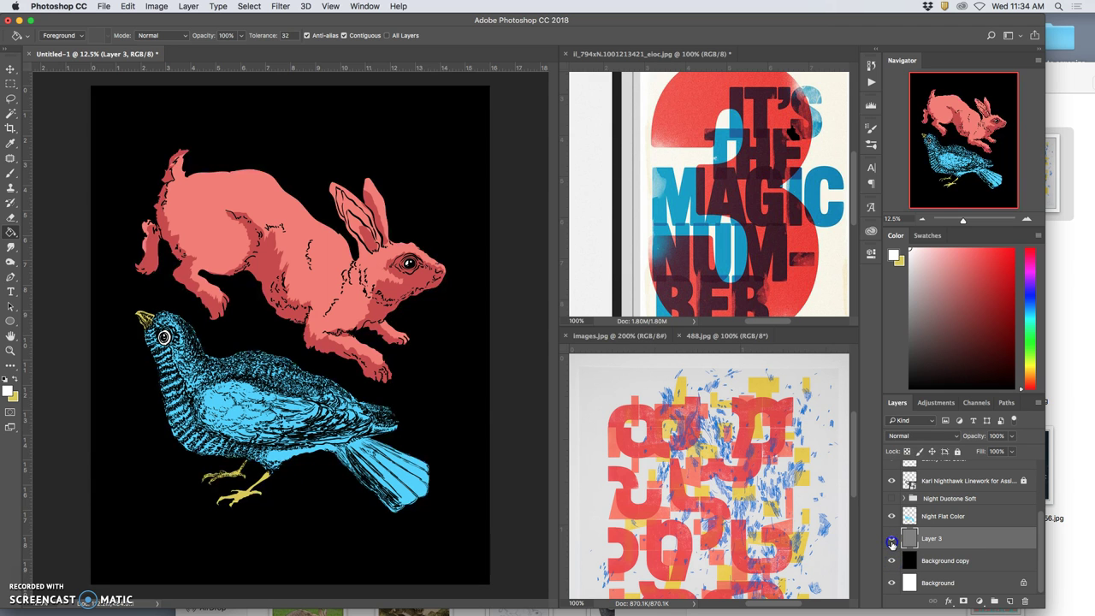
left_click(892, 540)
Show the Night Duotone Soft group to bring back the bird's shading over the gray background
left_click(974, 543)
scroll(974, 542, "up", 4)
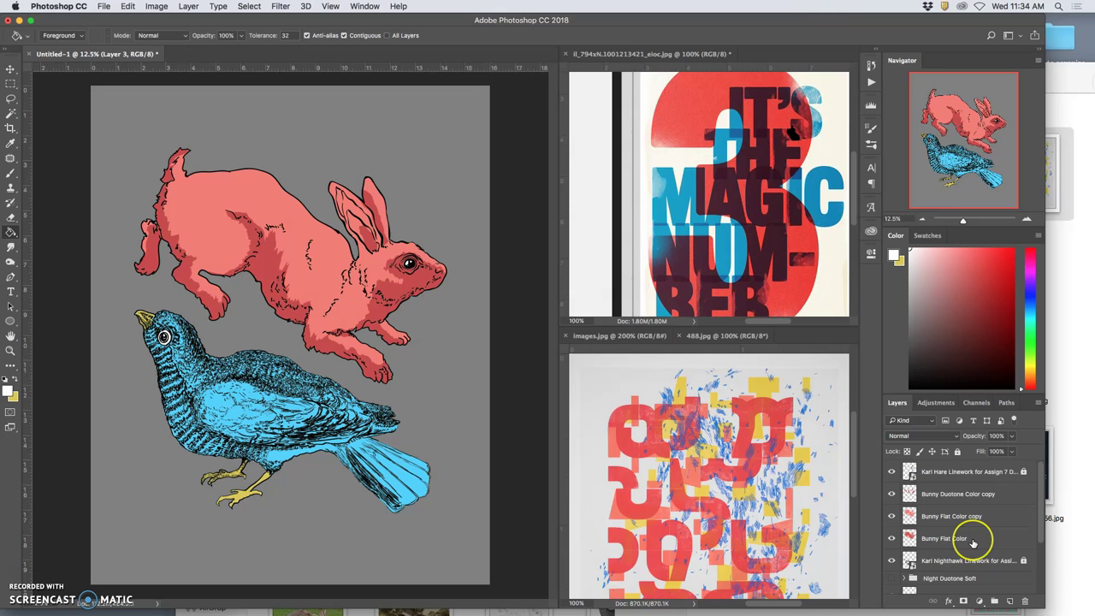
scroll(973, 543, "down", 2)
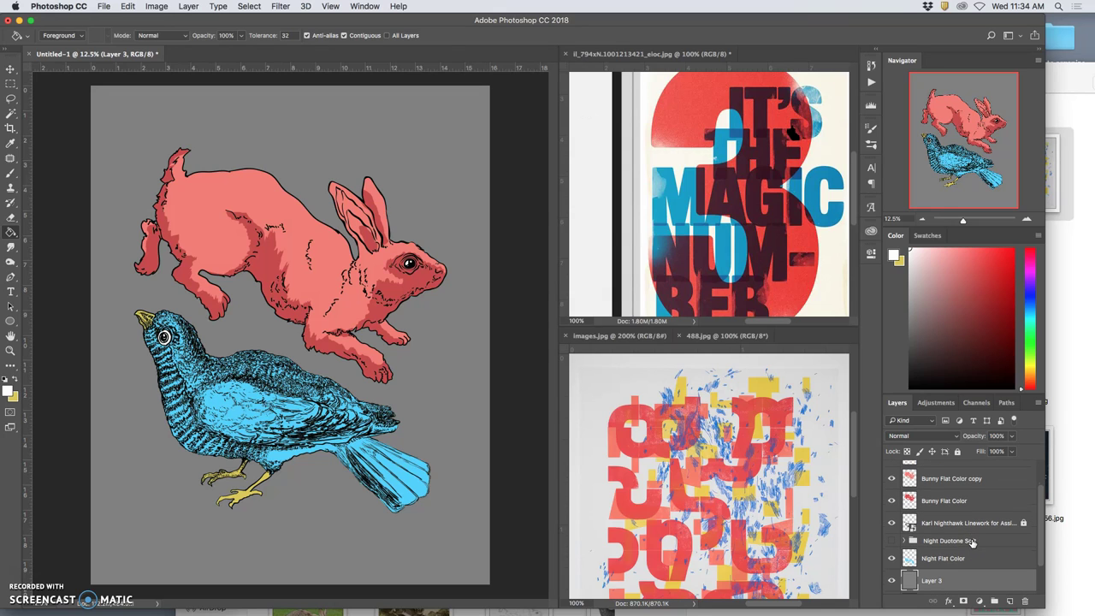
left_click(892, 541)
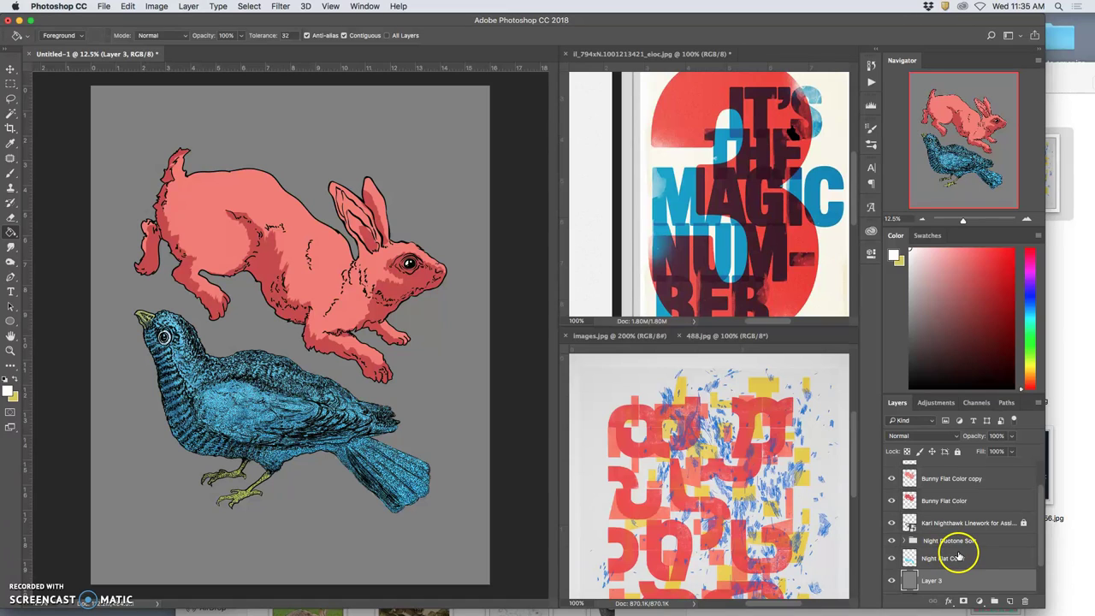
Switch to Finder, move the color inspirations window fully into view and go back to the Assignment #7 folder
left_click(1080, 299)
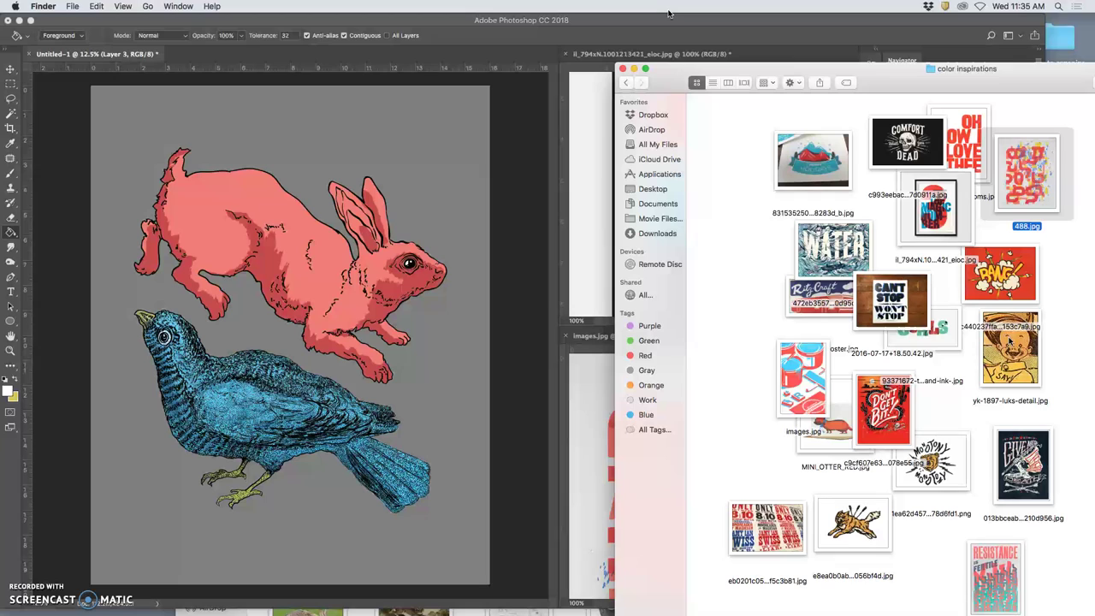
left_click(625, 86)
left_click(627, 86)
left_click_drag(664, 76, 568, 4)
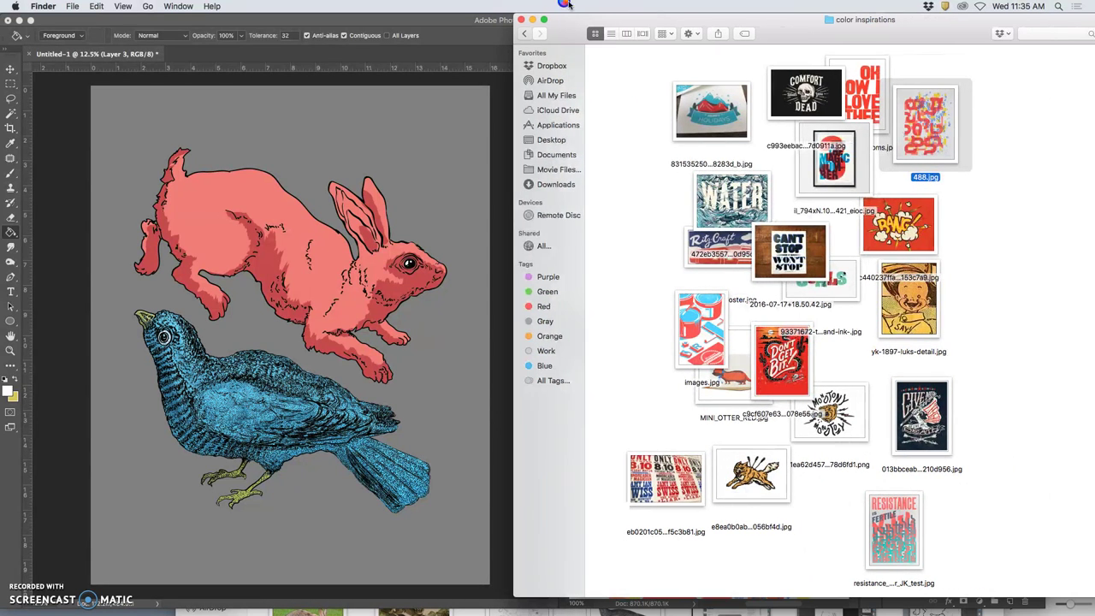
left_click(618, 20)
key("super+[")
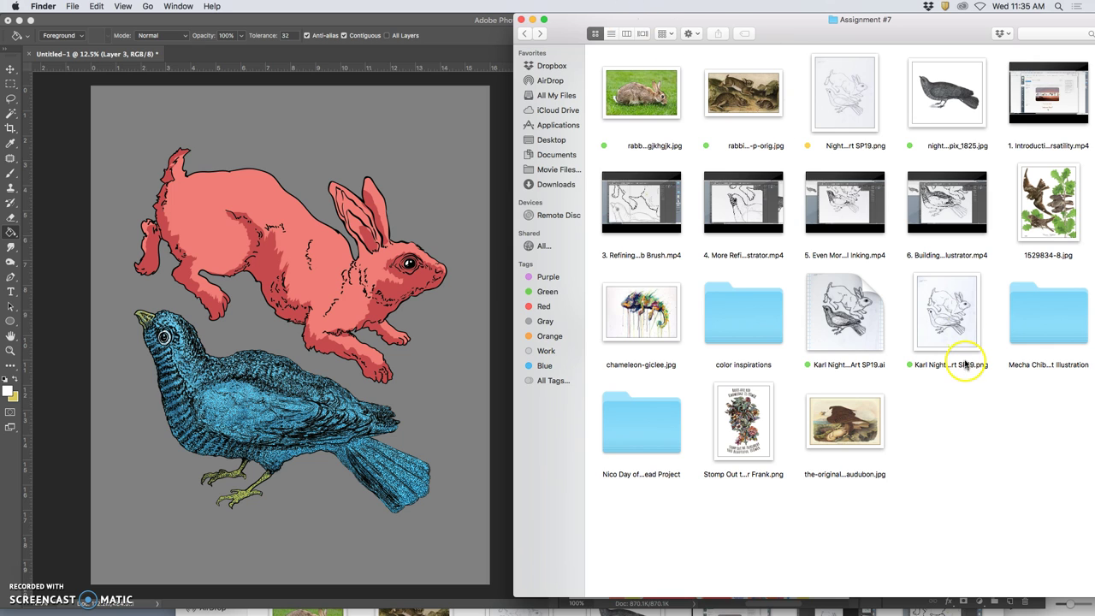
Open chameleon-giclee.jpg from the Assignment #7 folder in Adobe Photoshop CC 2018
left_click(647, 313)
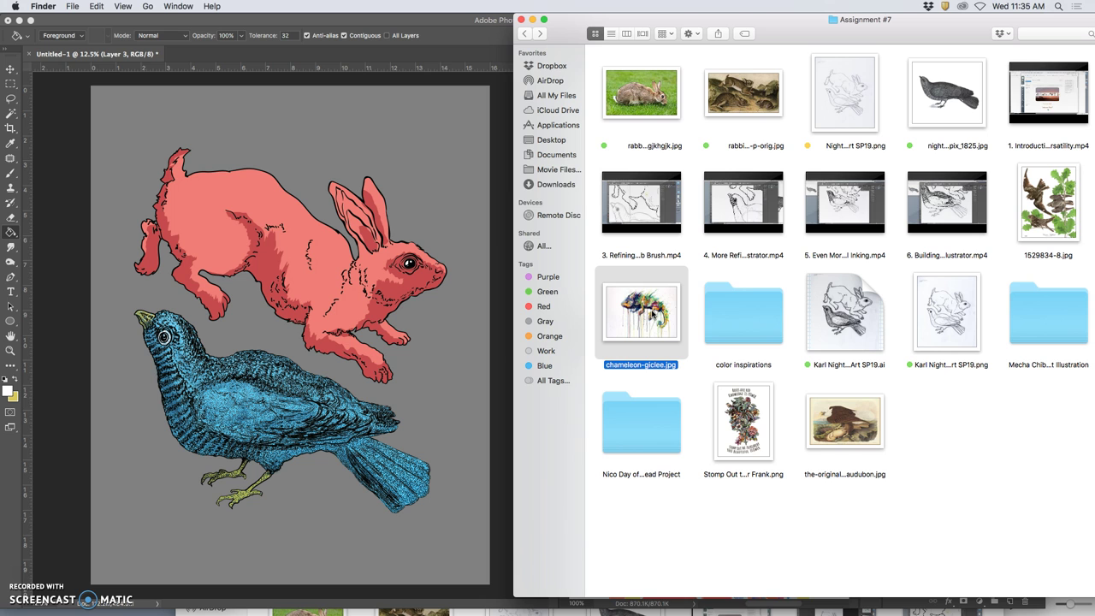
left_click_drag(603, 20, 819, 21)
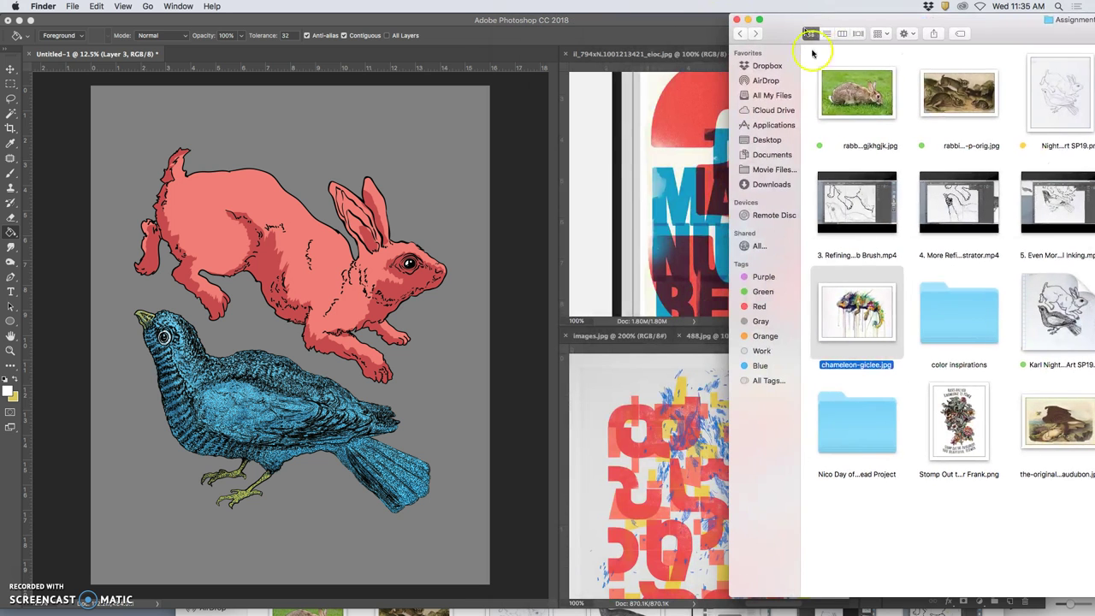
right_click(856, 301)
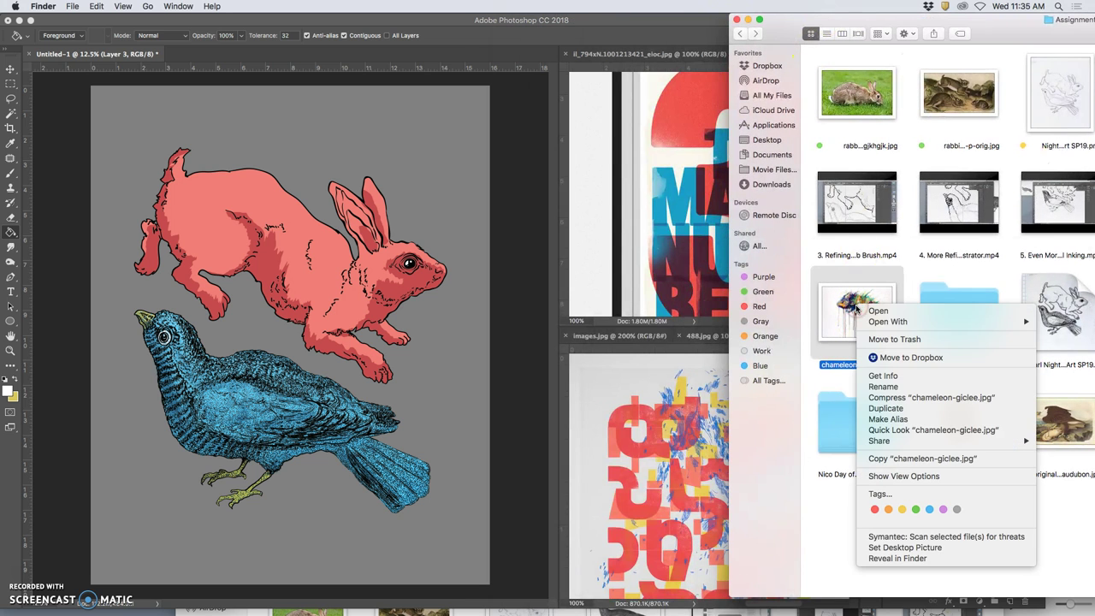
mouse_move(877, 324)
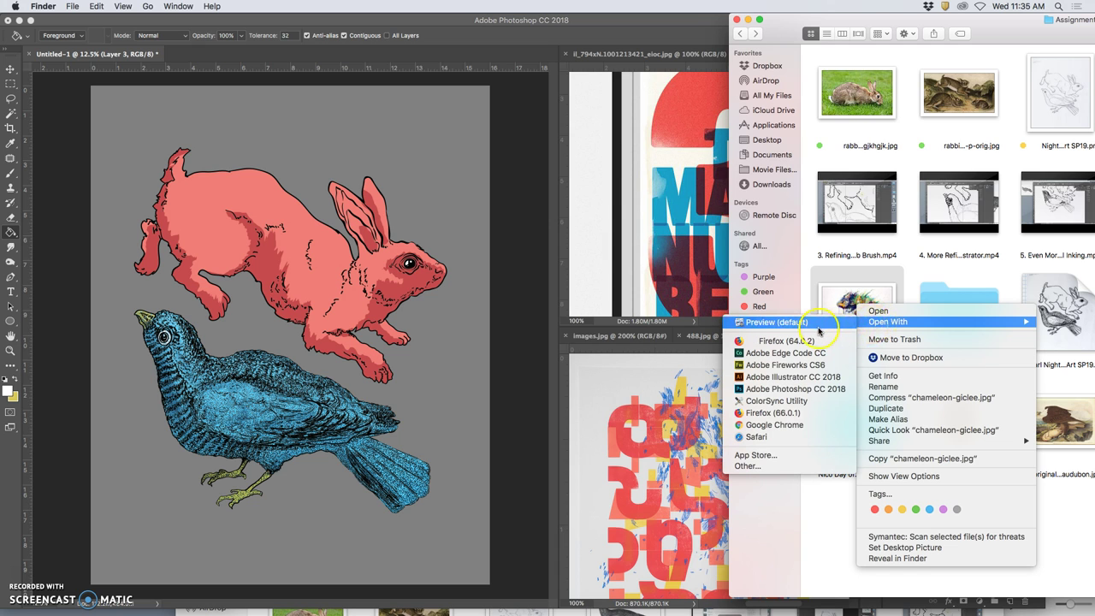
left_click(792, 388)
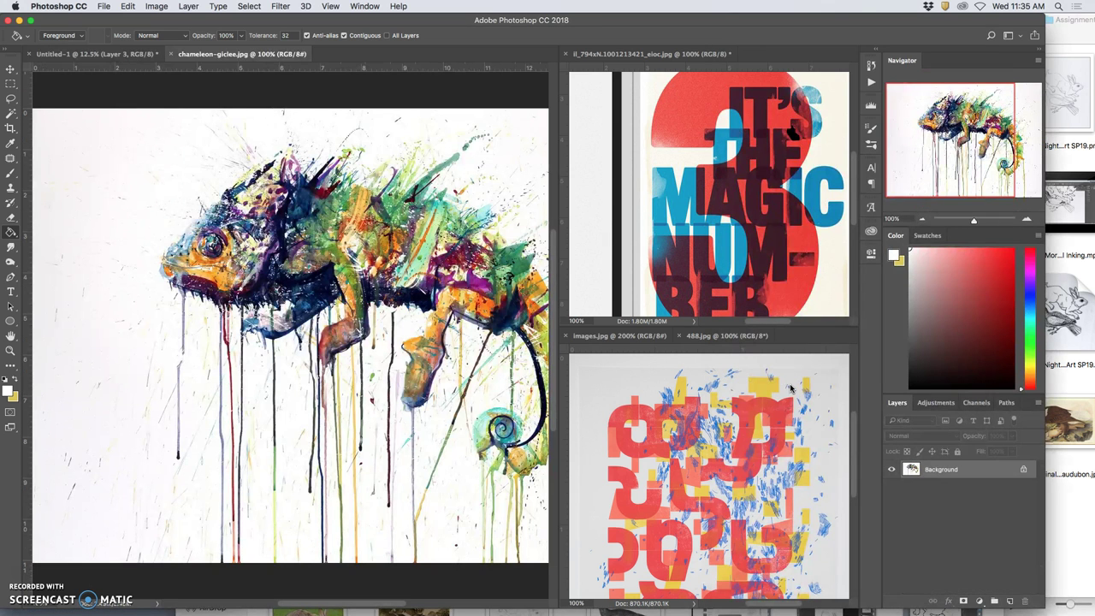
Examine the paint colors and splatter texture on the chameleon's head and body in the reference image
left_click(580, 292)
left_click(366, 221)
left_click(305, 307)
left_click(385, 223)
left_click(267, 277)
left_click(250, 253)
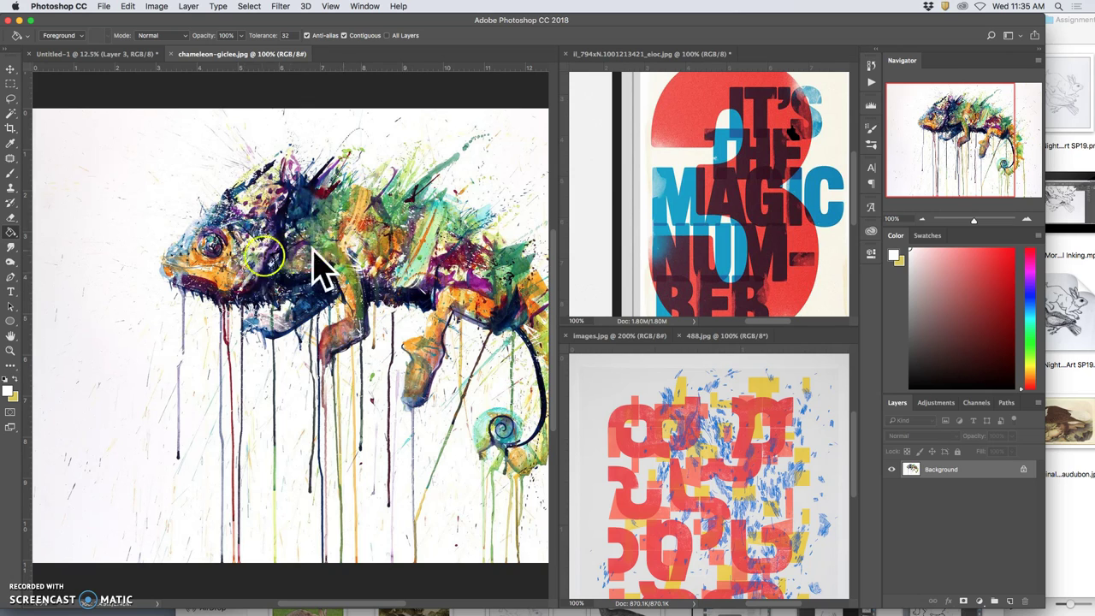
left_click(300, 257)
left_click(324, 258)
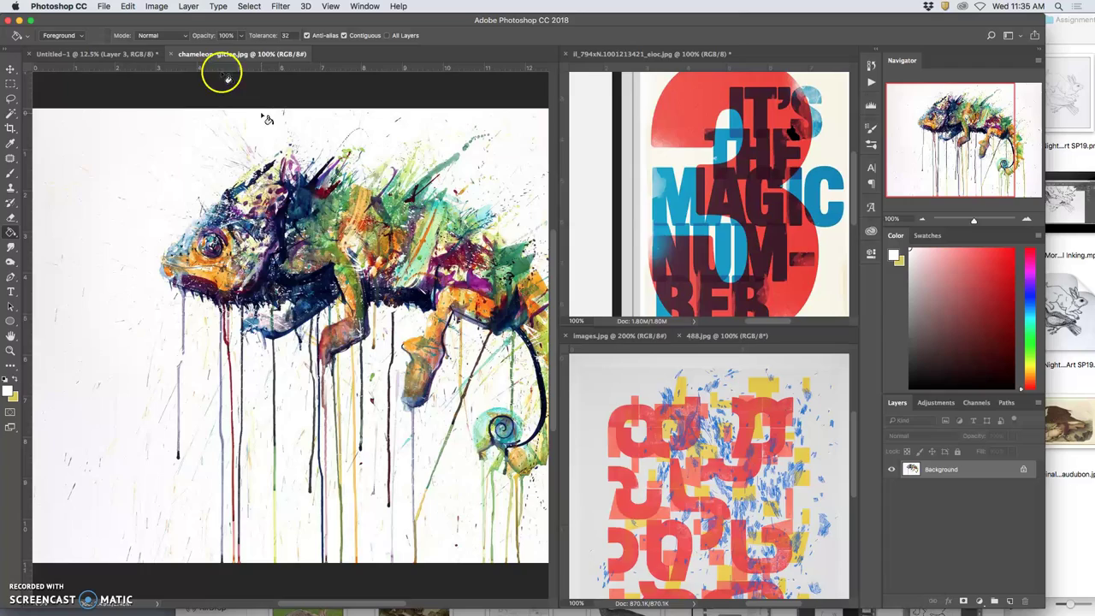
Dock the chameleon painting with the other reference images below the poster and return to the Untitled-1 artwork
left_click_drag(213, 54, 698, 337)
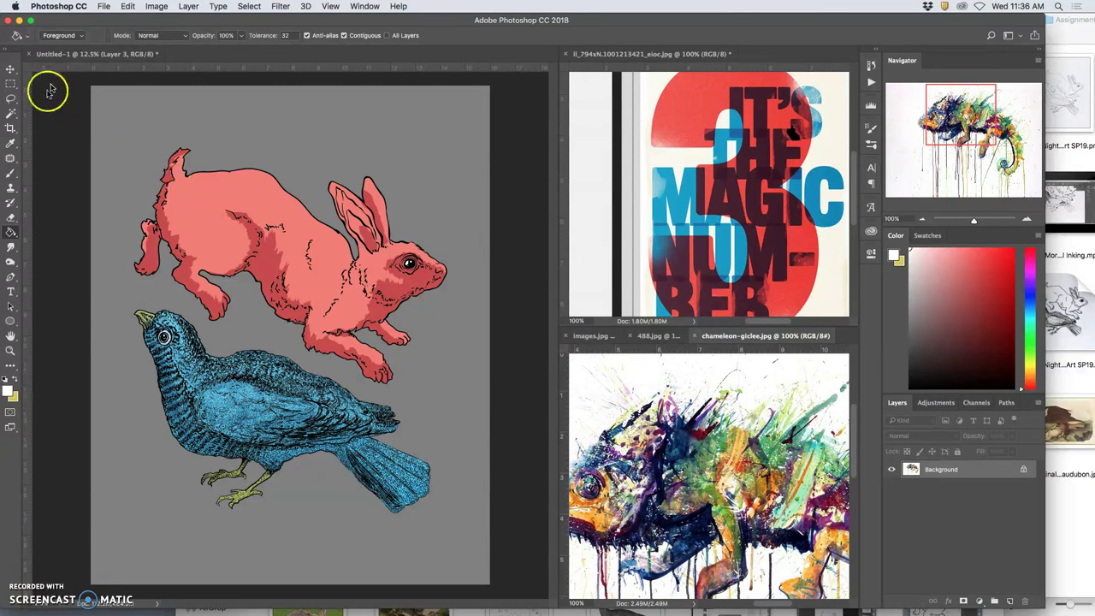
left_click(122, 52)
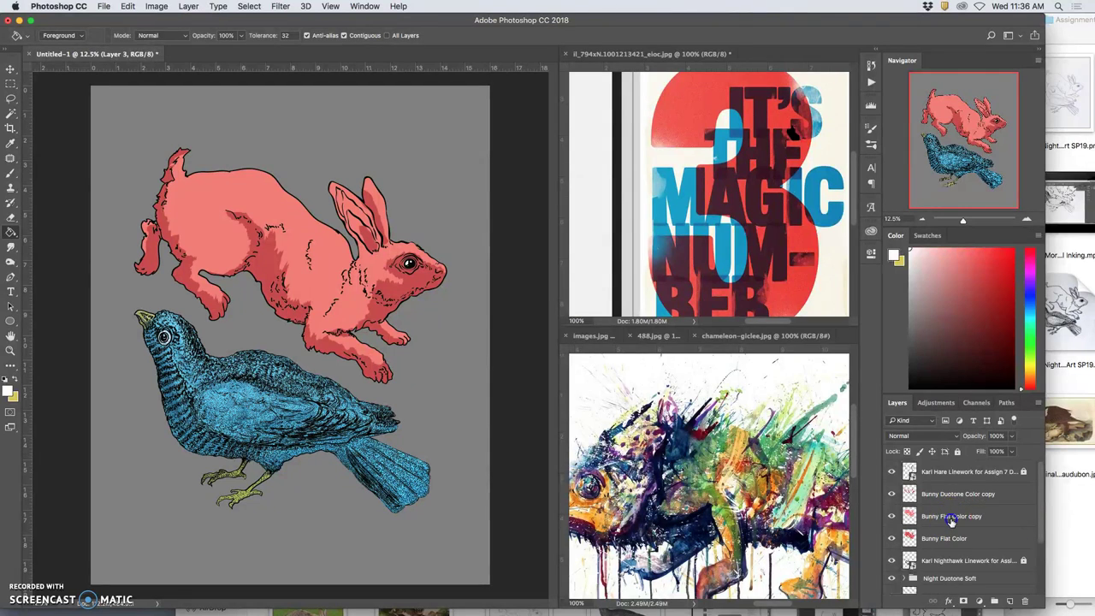
Duplicate the Bunny Flat Color copy layer and move the duplicate above Bunny Duotone Color copy
left_click(952, 516)
key("super+j")
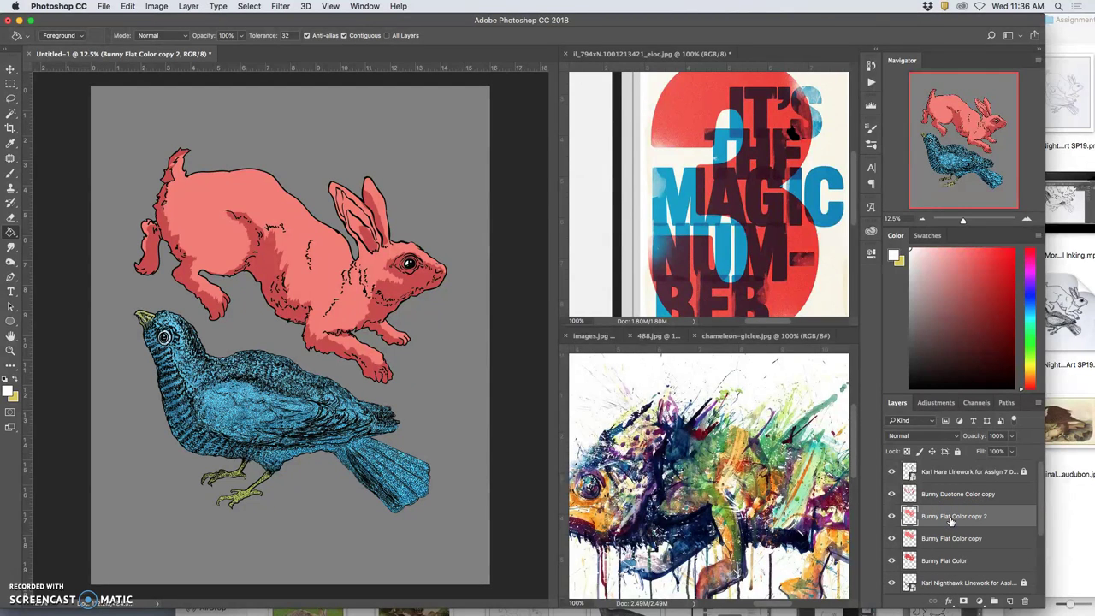
key("super+]")
Rename the duplicated rabbit layer as Bunny Full Spectrum Color copy 2
double_click(953, 496)
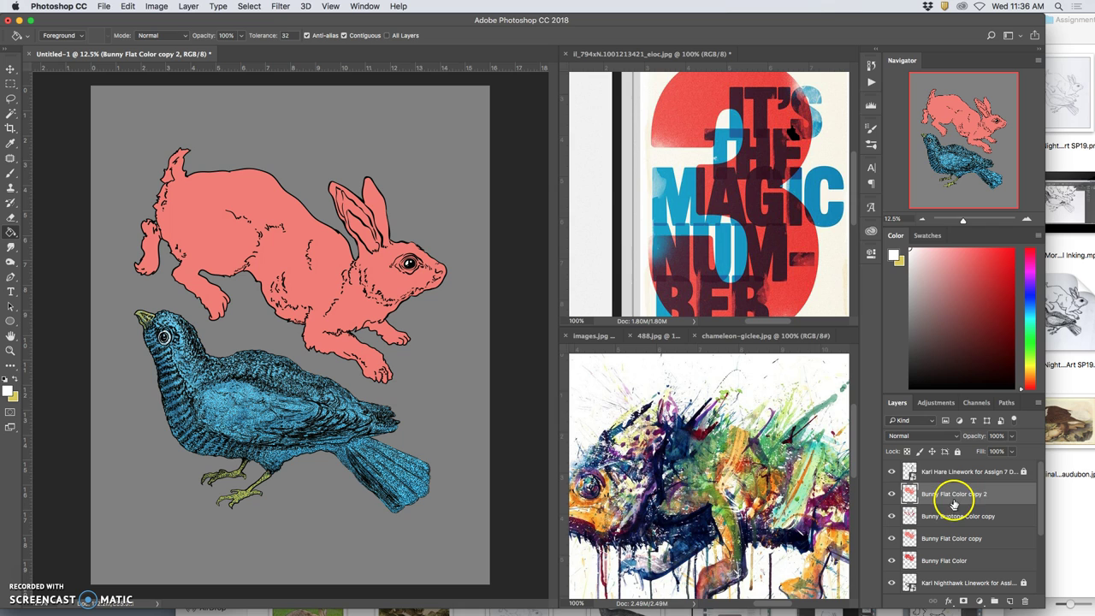
left_click(953, 495)
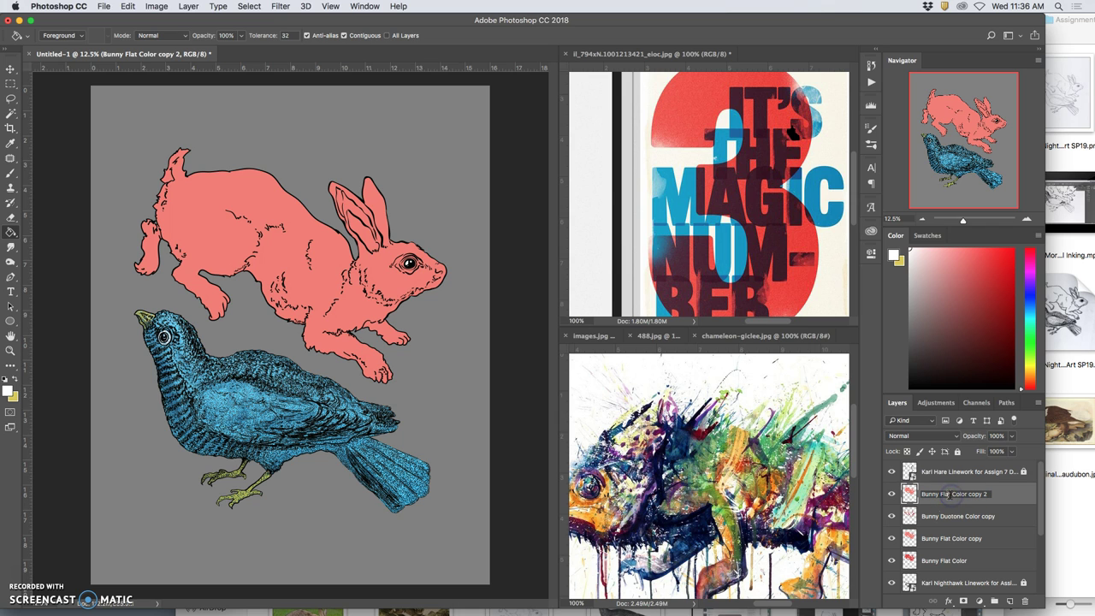
left_click_drag(952, 495, 942, 494)
type("Full Spectrum")
key("Return")
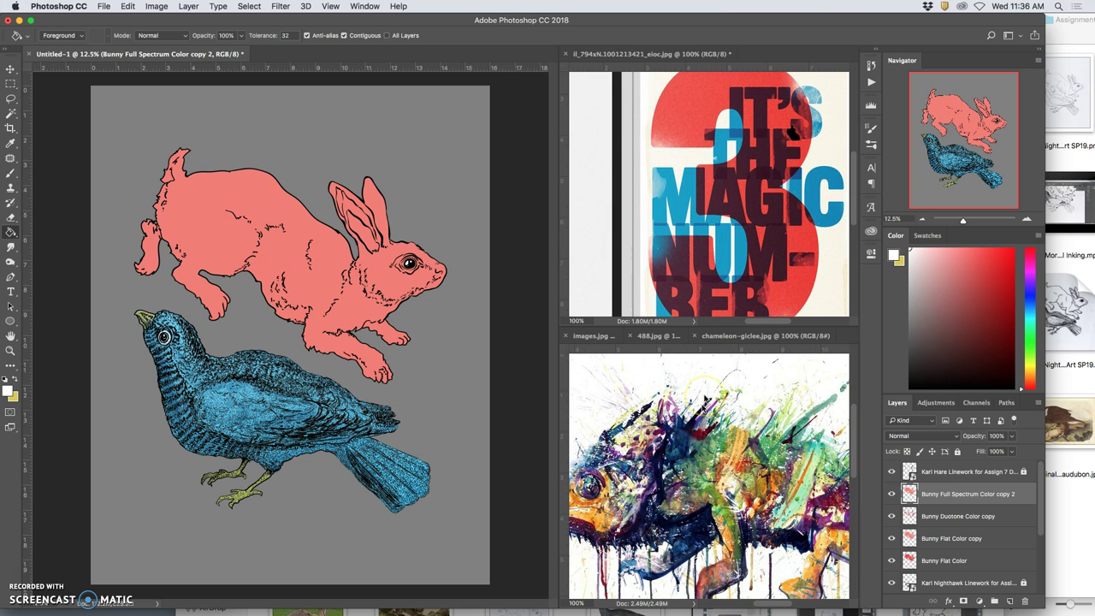
Sample a pale yellow from the chameleon painting and select the rabbit's pink area with the Magic Wand
left_click(11, 144)
left_click(743, 440)
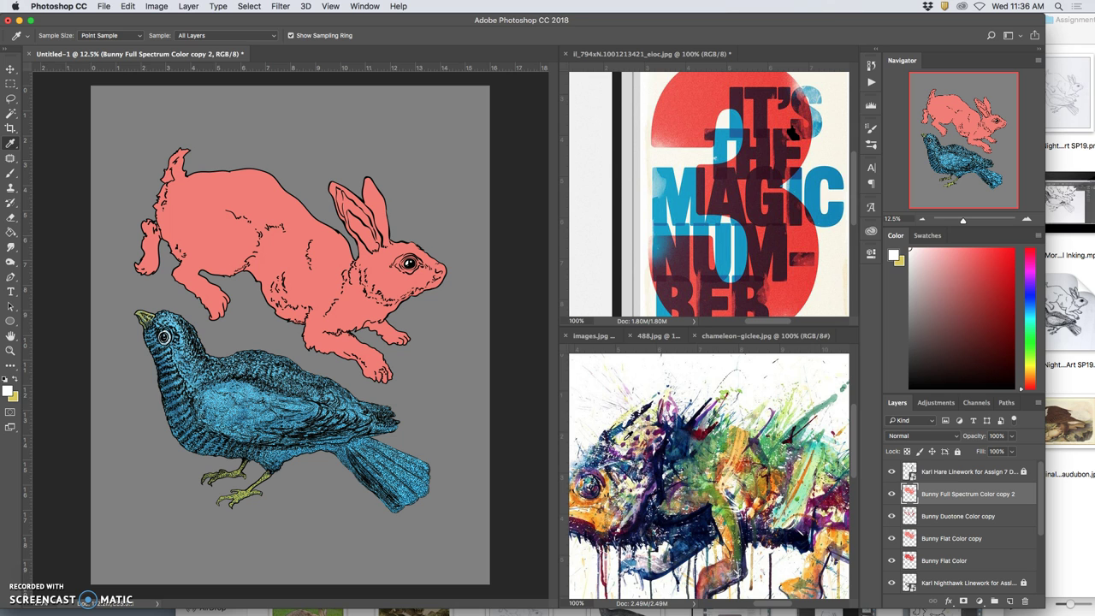
left_click(623, 442)
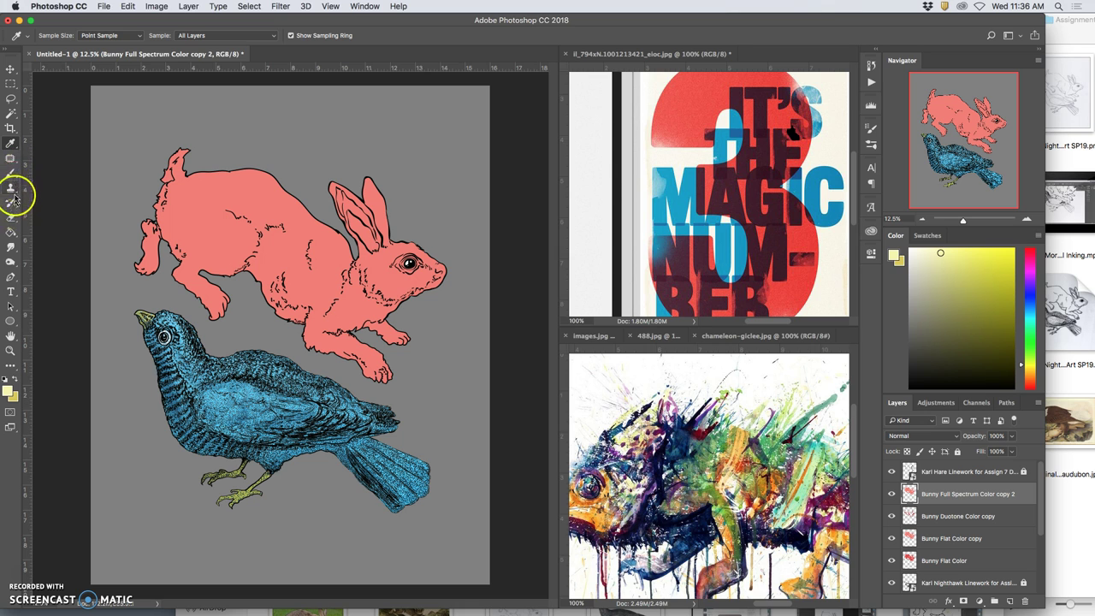
left_click(11, 113)
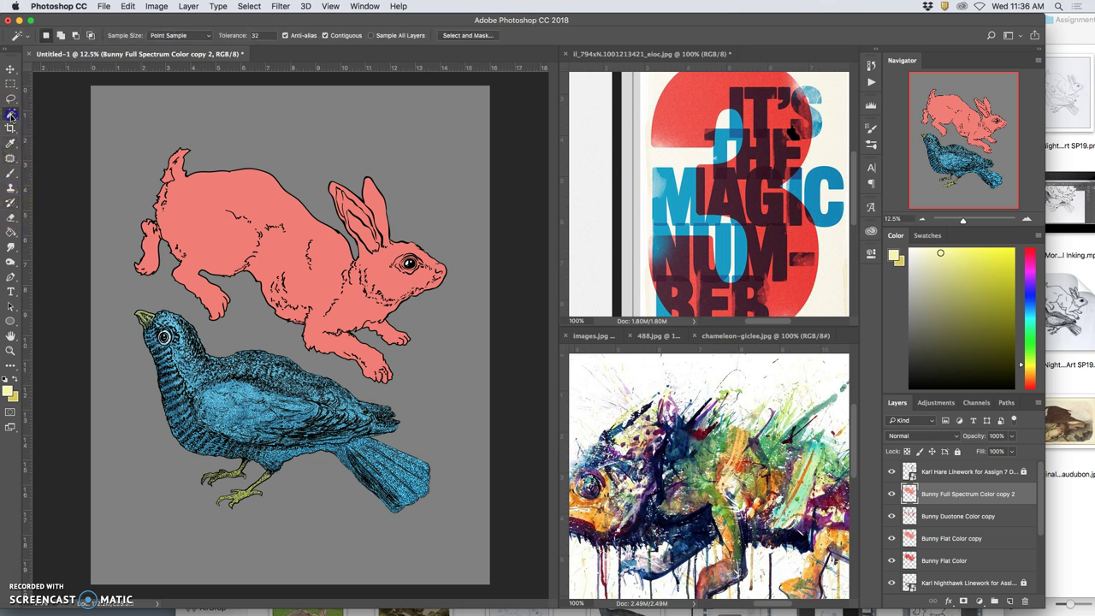
left_click(265, 196)
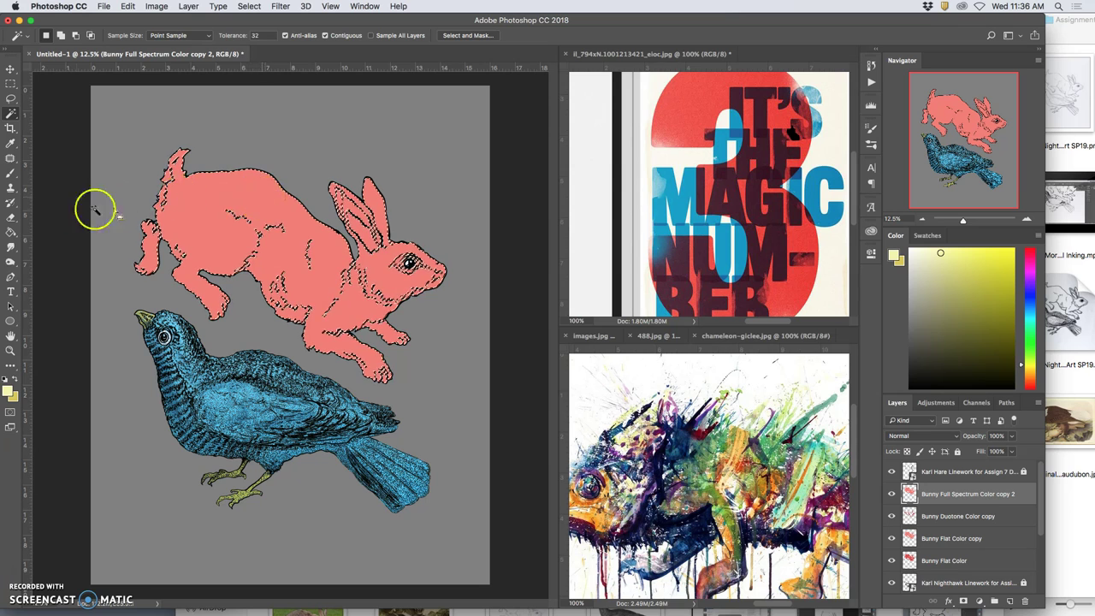
Brush the pale yellow in Multiply mode at 45% opacity over the rabbit's ears, forehead and upper back
left_click(11, 173)
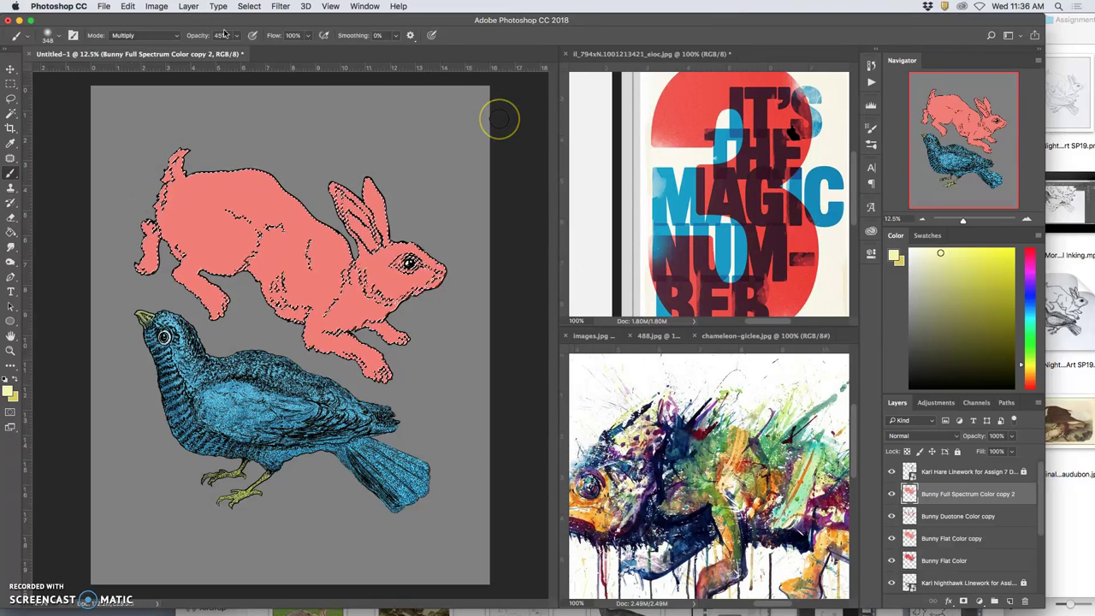
mouse_move(336, 181)
left_mouse_down()
mouse_move(327, 180)
mouse_move(381, 221)
mouse_move(374, 180)
mouse_move(383, 196)
left_mouse_up()
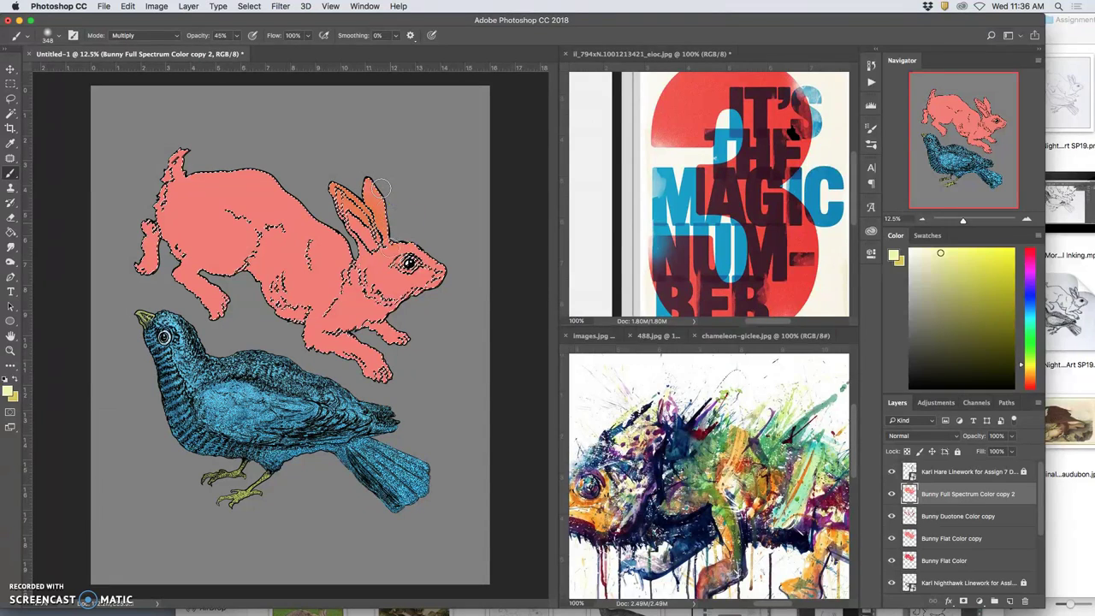
left_click(397, 237)
mouse_move(407, 259)
left_mouse_down()
mouse_move(433, 254)
mouse_move(405, 246)
mouse_move(415, 247)
mouse_move(447, 272)
mouse_move(424, 252)
mouse_move(377, 258)
mouse_move(362, 229)
left_mouse_up()
left_click(247, 168)
mouse_move(247, 168)
left_mouse_down()
mouse_move(224, 207)
mouse_move(227, 185)
mouse_move(209, 176)
mouse_move(172, 184)
mouse_move(161, 164)
mouse_move(182, 190)
mouse_move(193, 160)
mouse_move(185, 166)
mouse_move(217, 186)
mouse_move(232, 172)
mouse_move(264, 183)
left_mouse_up()
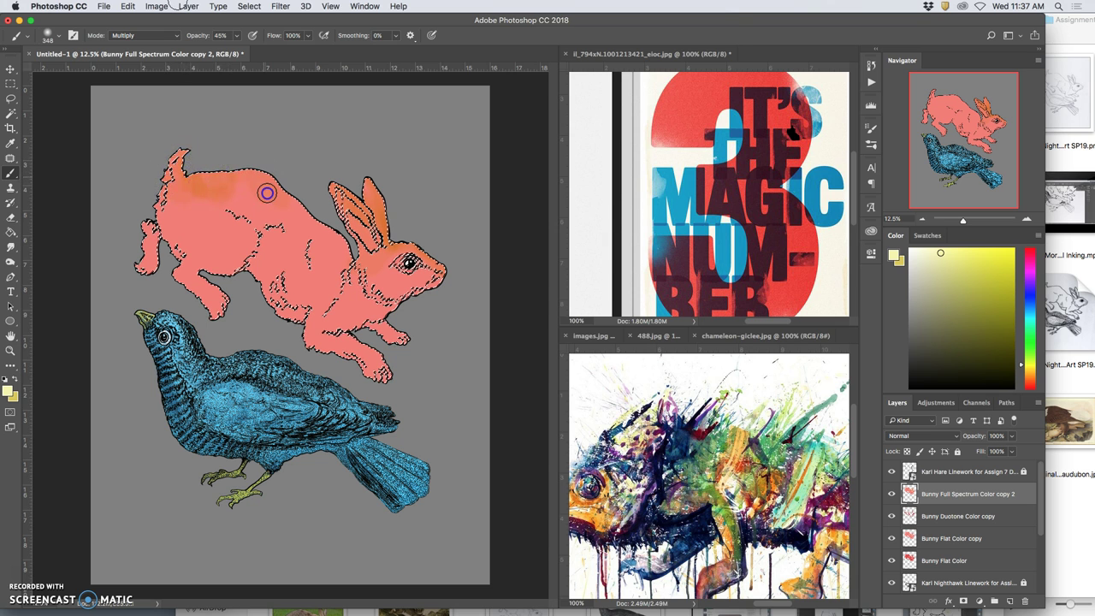
Set the brush to Normal mode and 19% opacity, undoing the test stroke on the rabbit's back
left_click(175, 36)
mouse_move(171, 20)
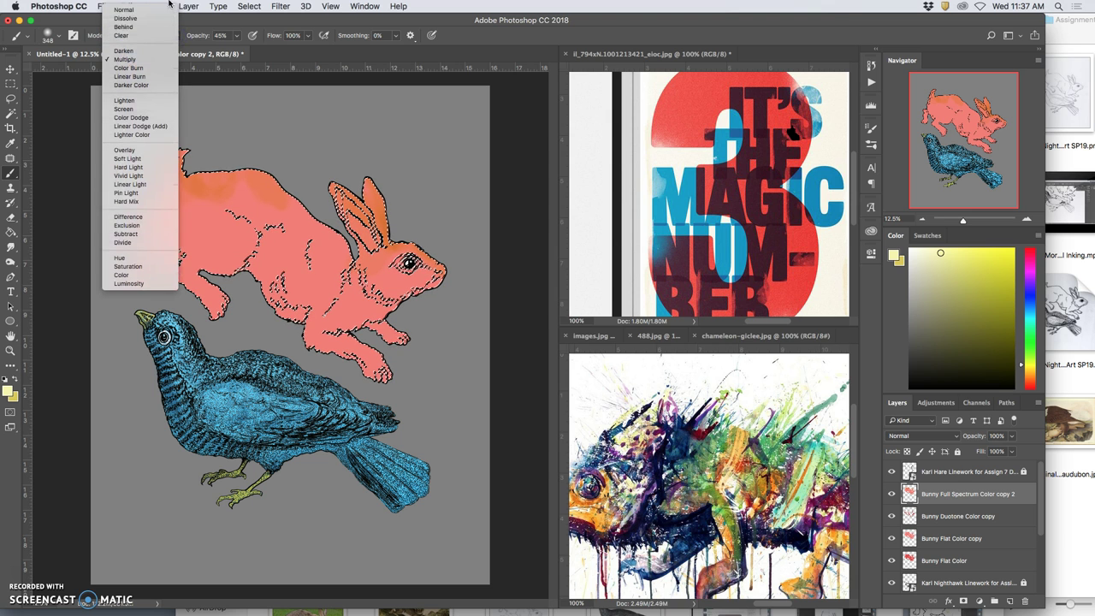
left_click(142, 12)
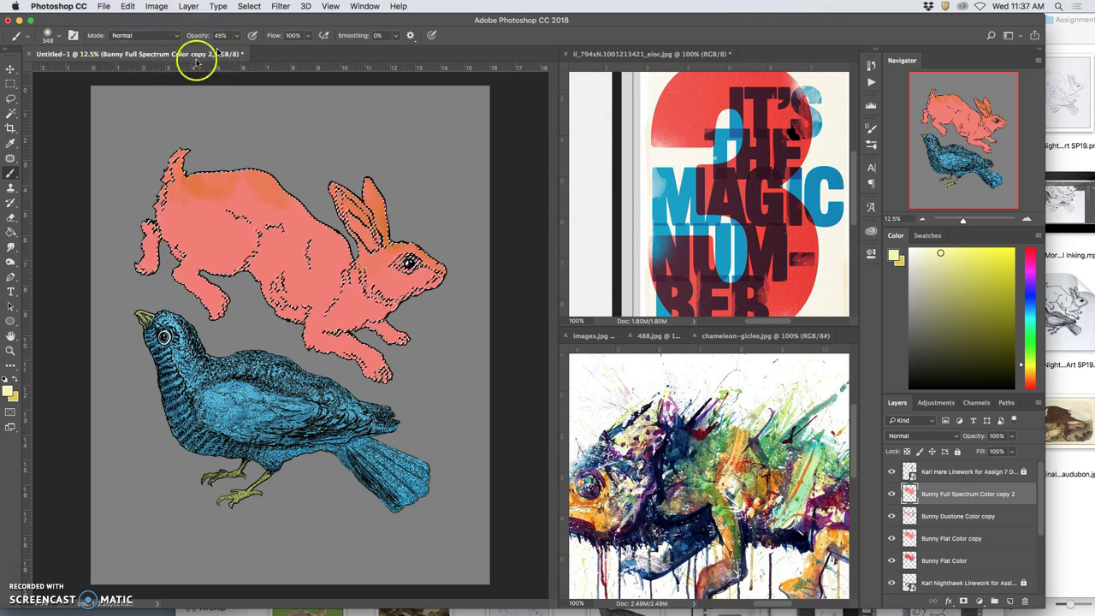
left_click_drag(246, 180, 310, 218)
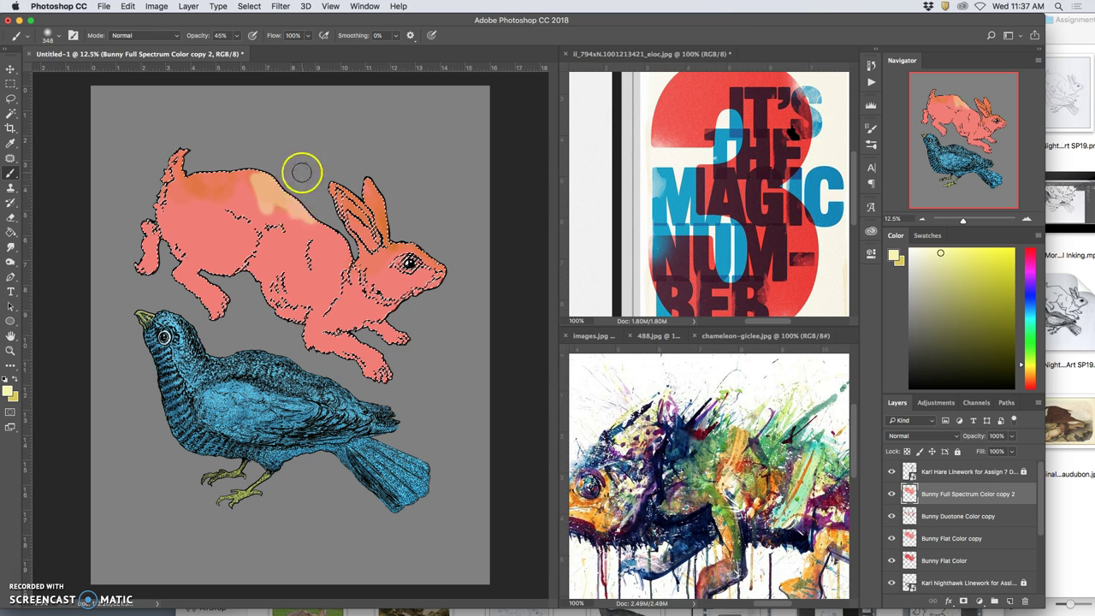
key("super+z")
left_click(237, 35)
left_click_drag(231, 50, 220, 48)
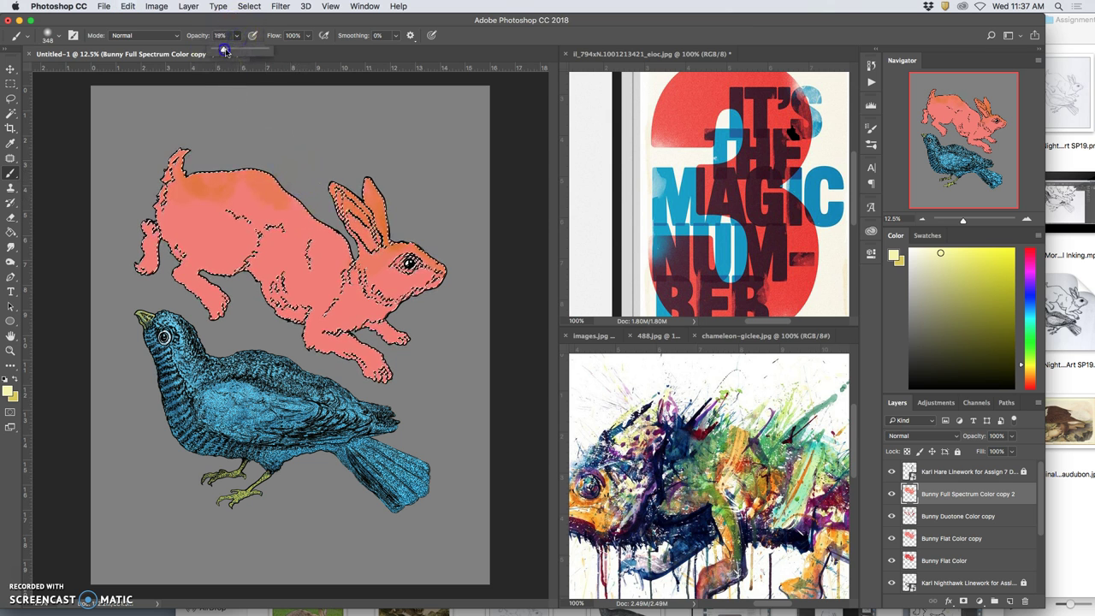
Brush soft pale yellow highlights onto the rabbit's ear, head, back, shoulder and haunch
left_click_drag(392, 220, 404, 248)
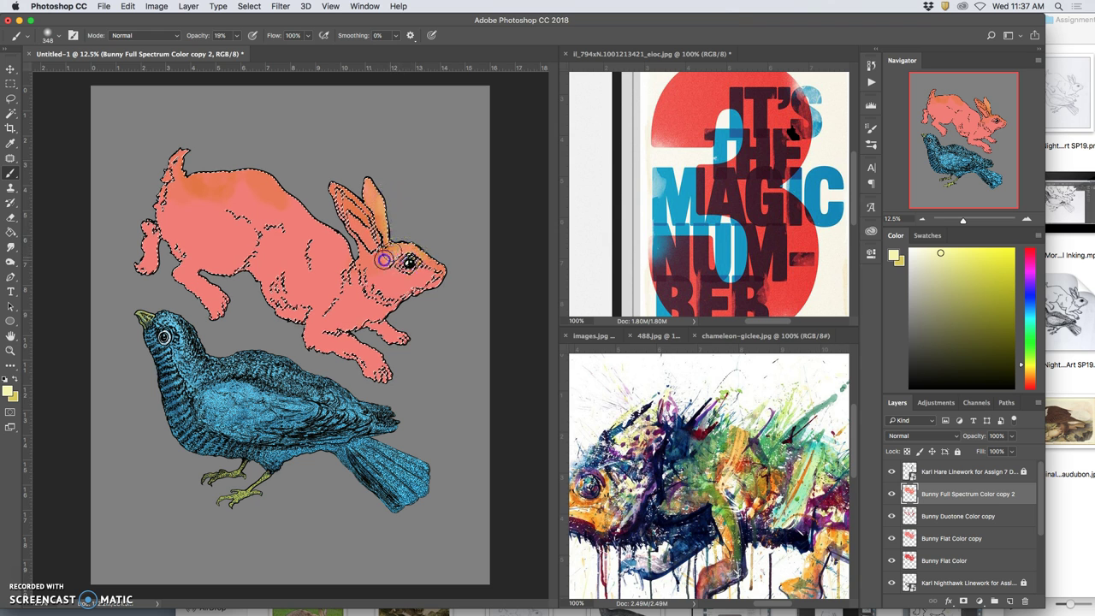
left_click_drag(278, 194, 217, 183)
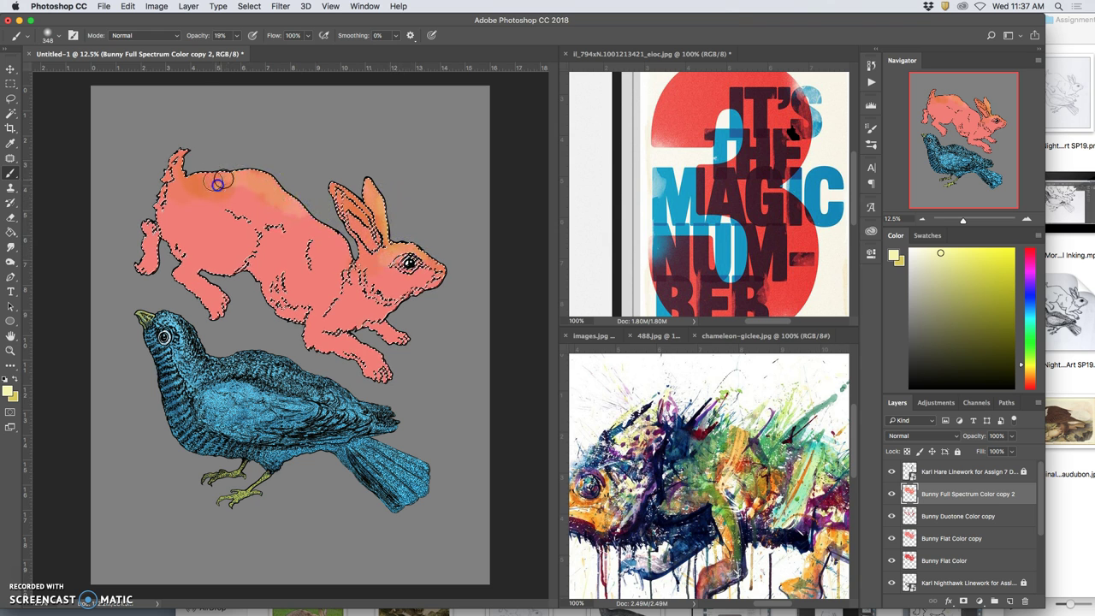
left_click_drag(342, 258, 344, 275)
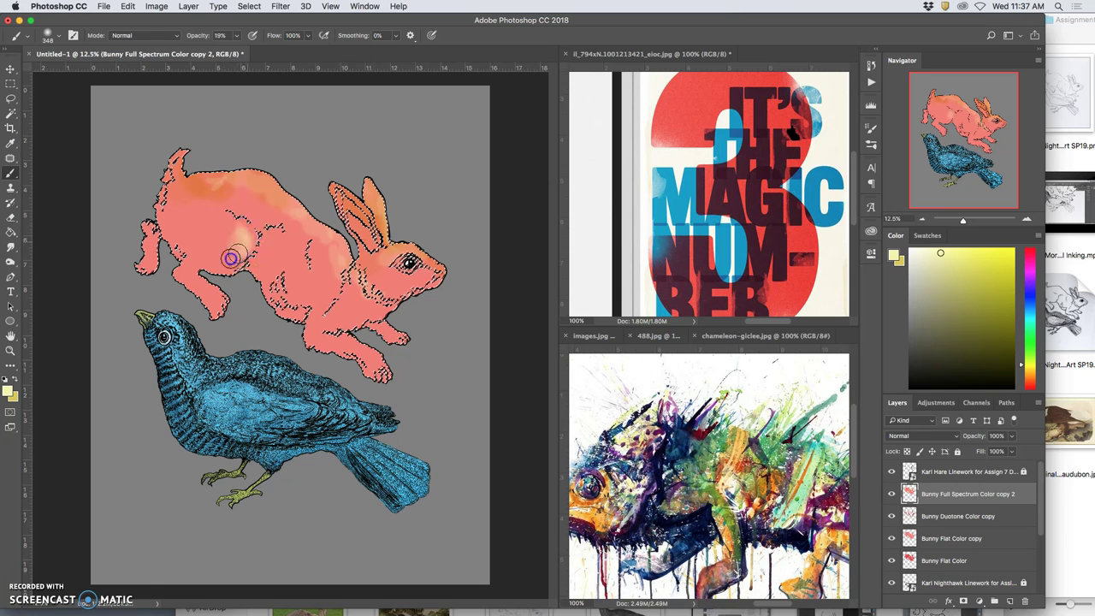
left_click(214, 259)
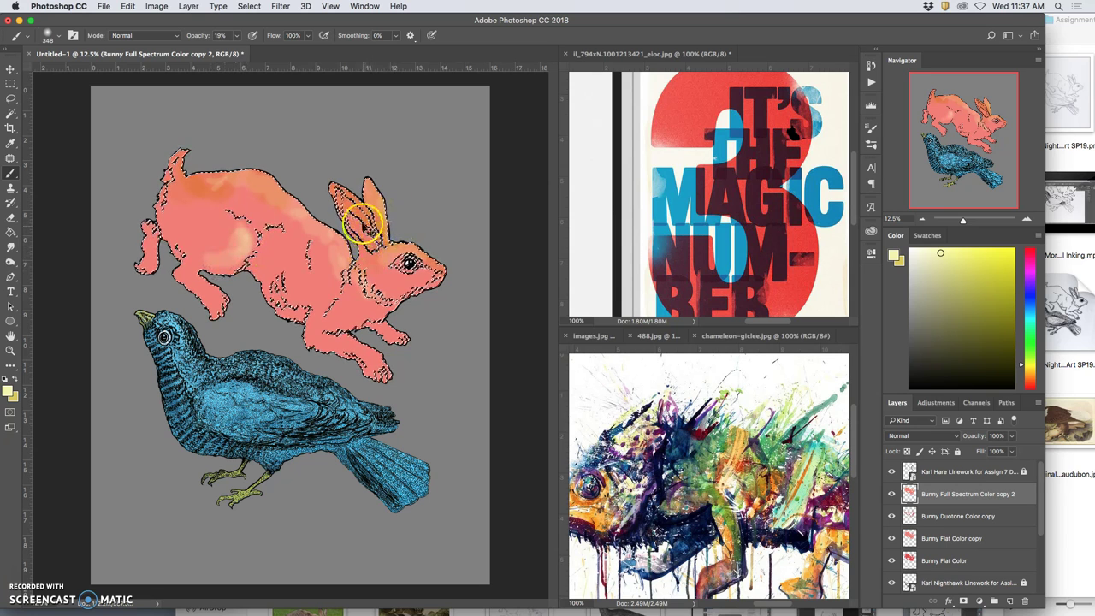
Sample orange from the rabbit's ear to soften the haunch highlight, and pick up the pink-red of its shoulder
left_click(358, 214, "alt")
left_click(233, 254)
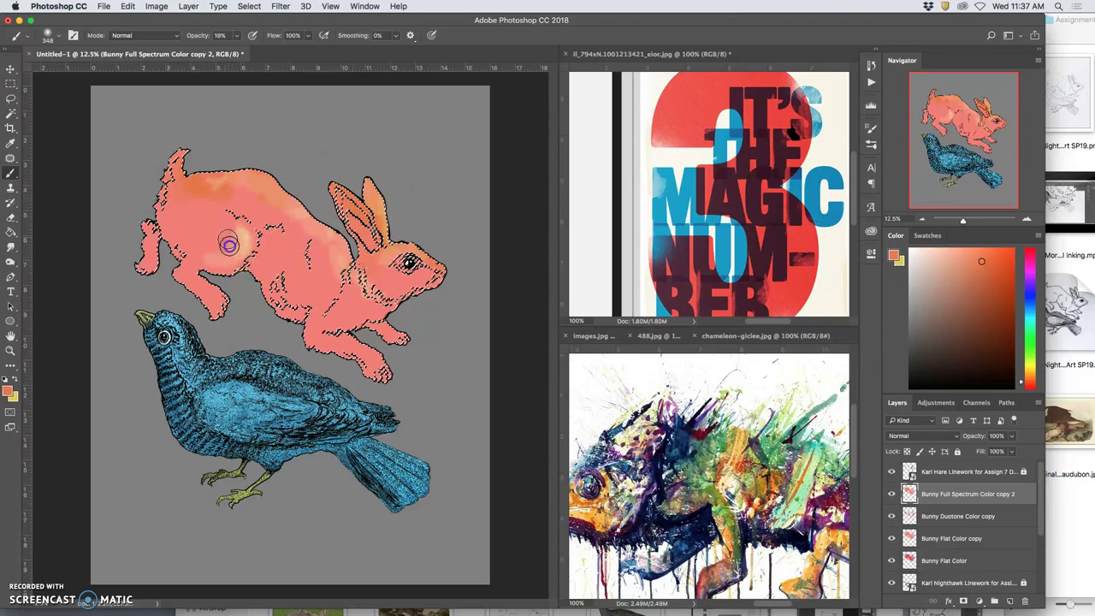
left_click_drag(233, 253, 231, 244)
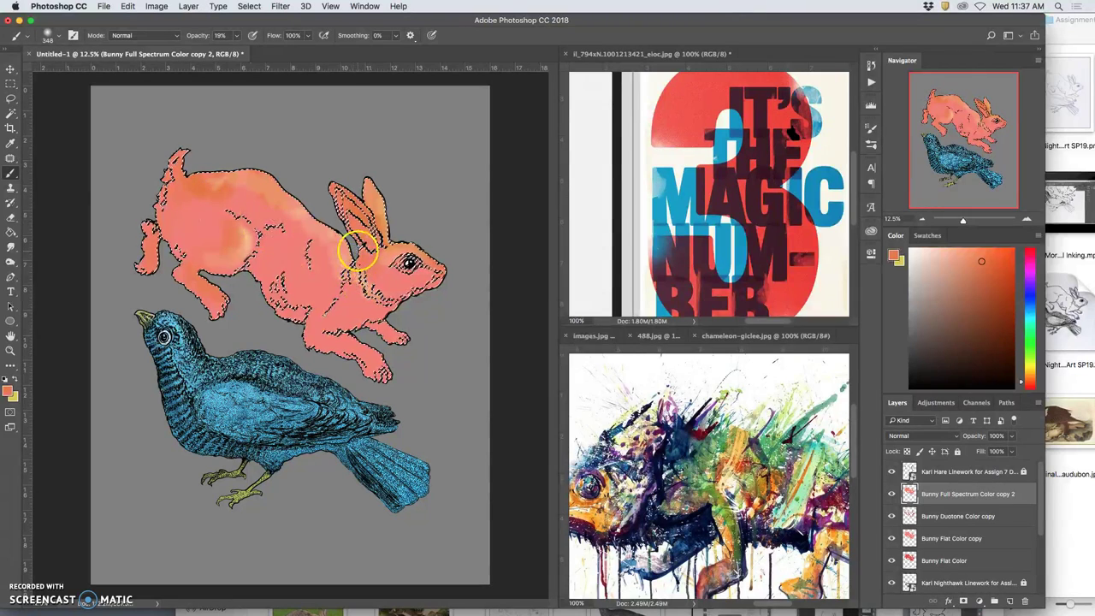
left_click(331, 257, "alt")
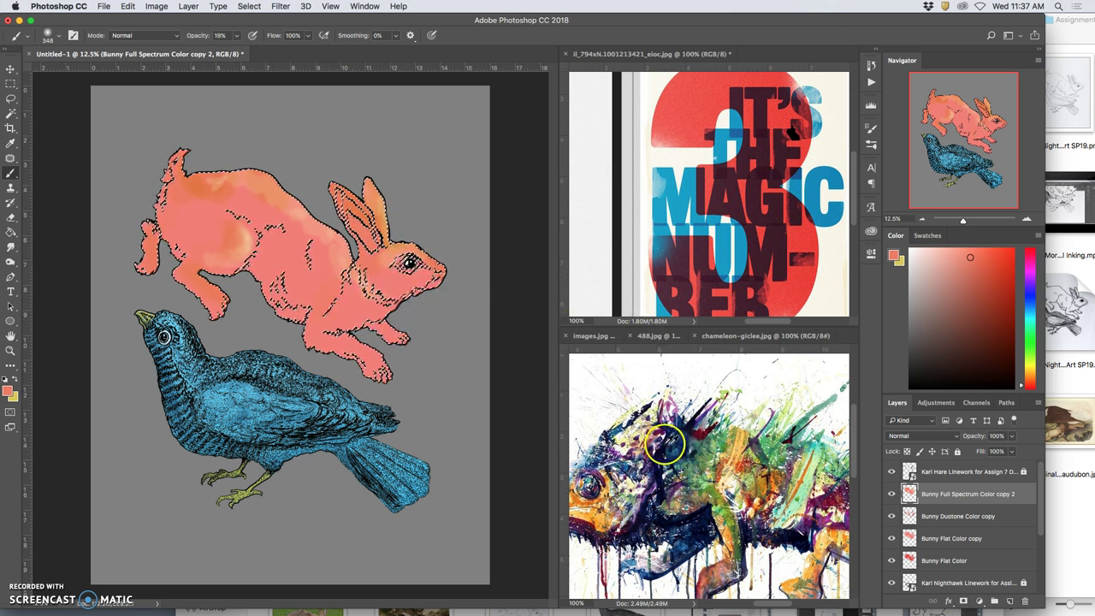
Sample green from the chameleon painting and brush it lightly along the rabbit's jaw, legs and tail
left_click(704, 461, "alt")
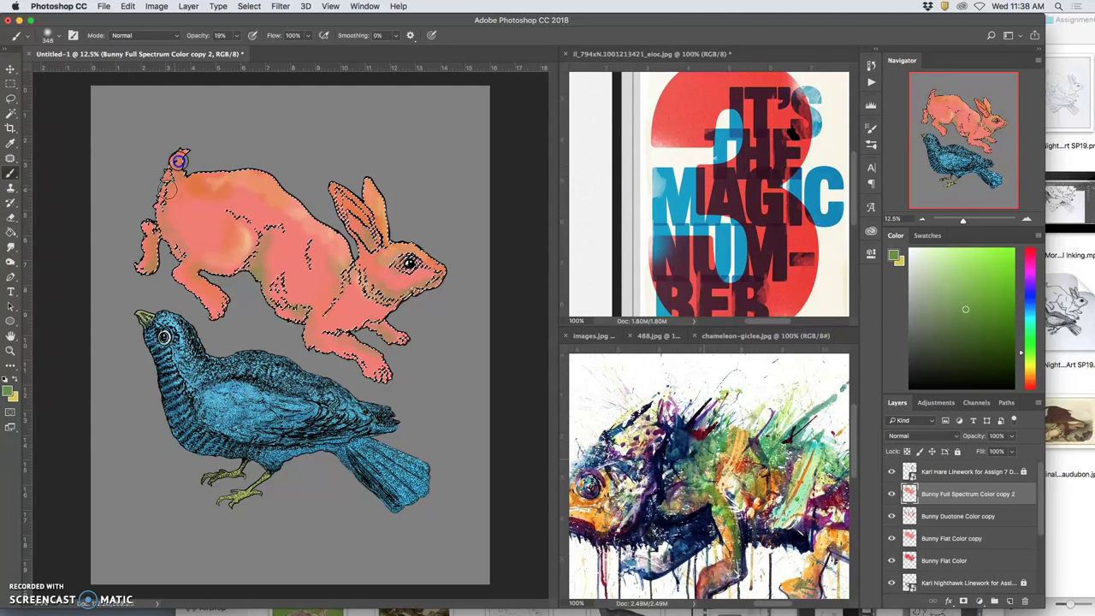
left_click(714, 466)
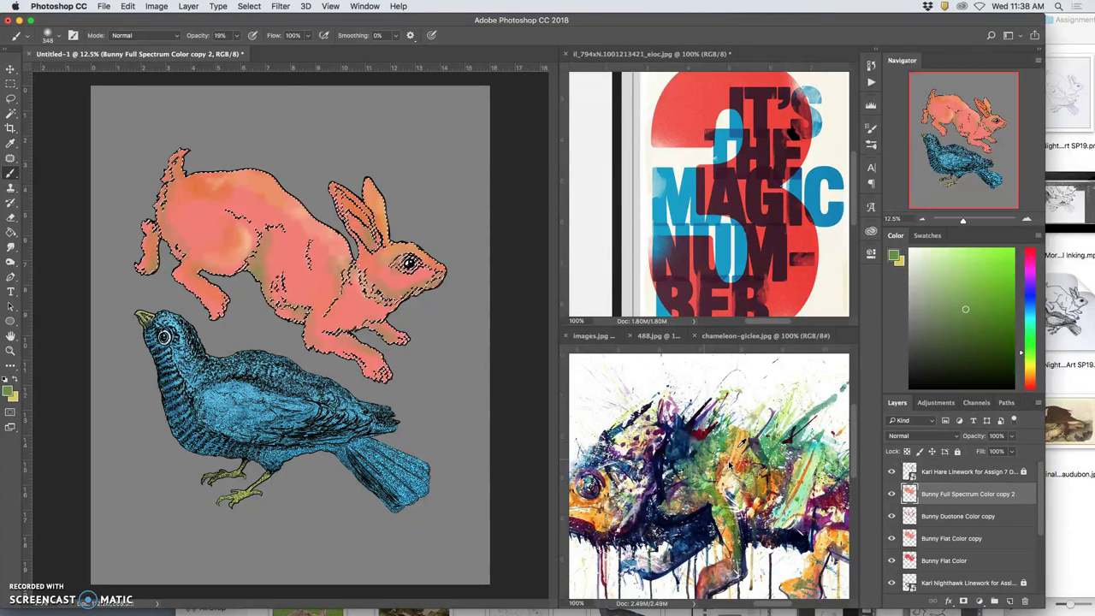
Sample dark blue from the chameleon painting and shade the rabbit's flank crease, belly and rear edge toward the tail
left_click(691, 448, "alt")
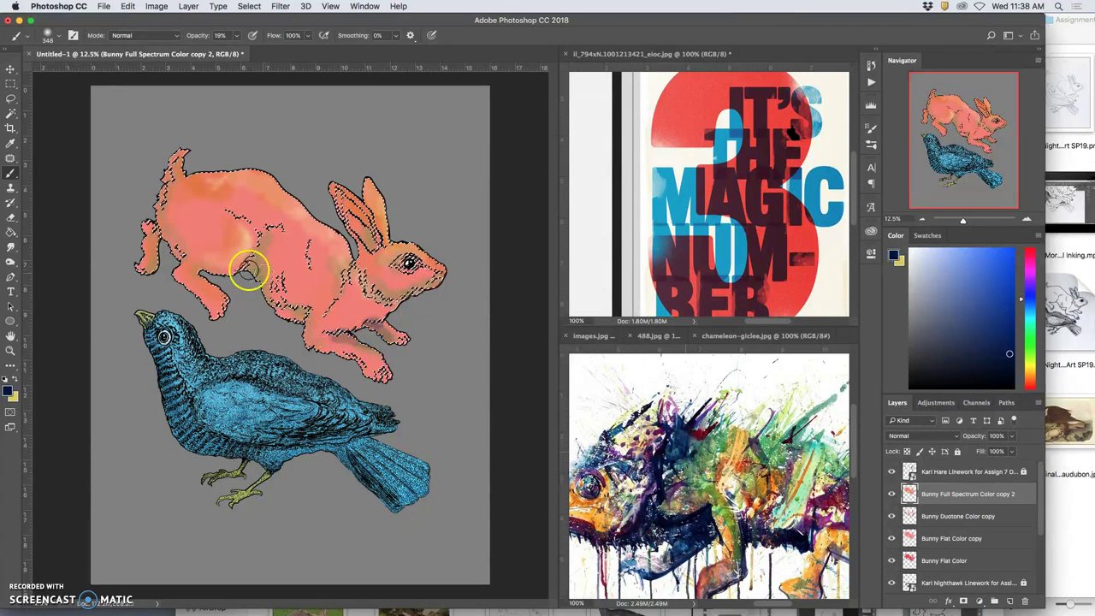
left_click_drag(253, 266, 304, 314)
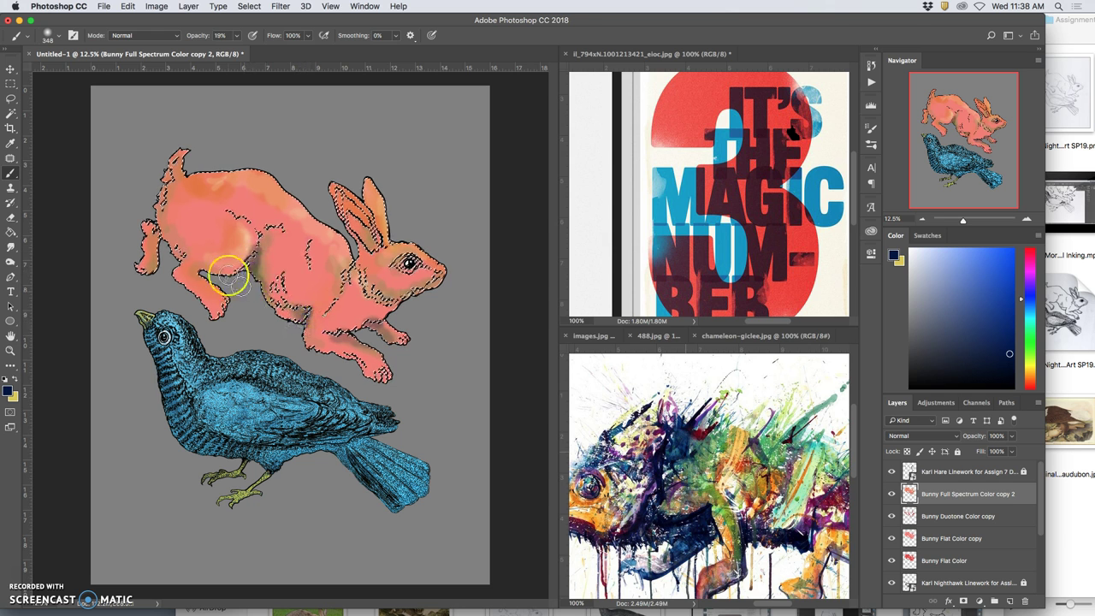
mouse_move(188, 255)
left_mouse_down()
mouse_move(162, 230)
mouse_move(159, 257)
mouse_move(156, 249)
mouse_move(173, 180)
left_mouse_up()
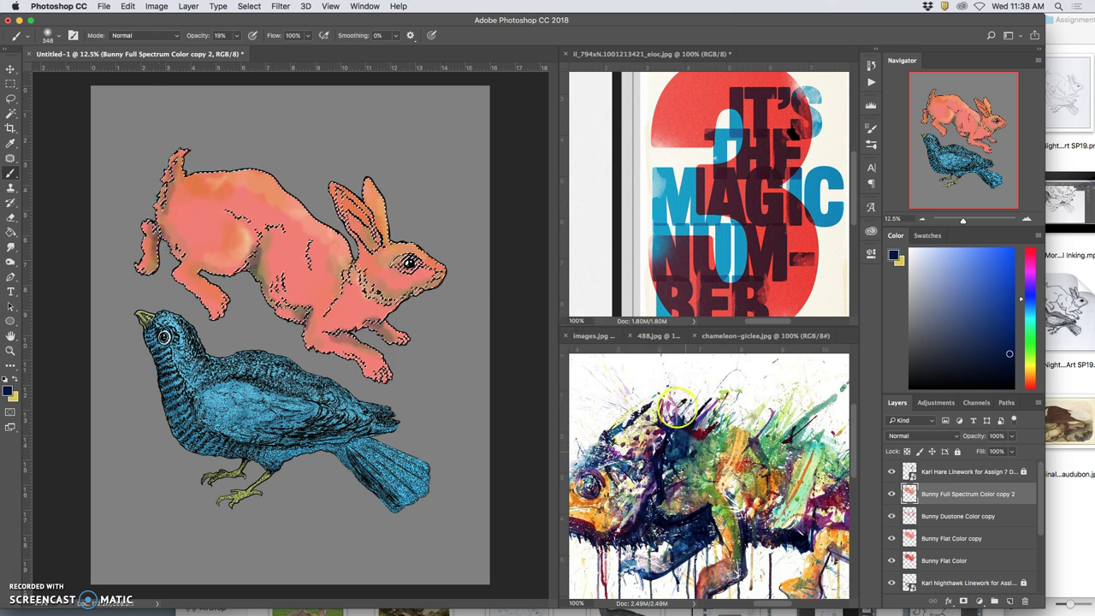
Sample dark red from the chameleon painting and brush it onto the rabbit's cheek below the eye
left_click(700, 428, "alt")
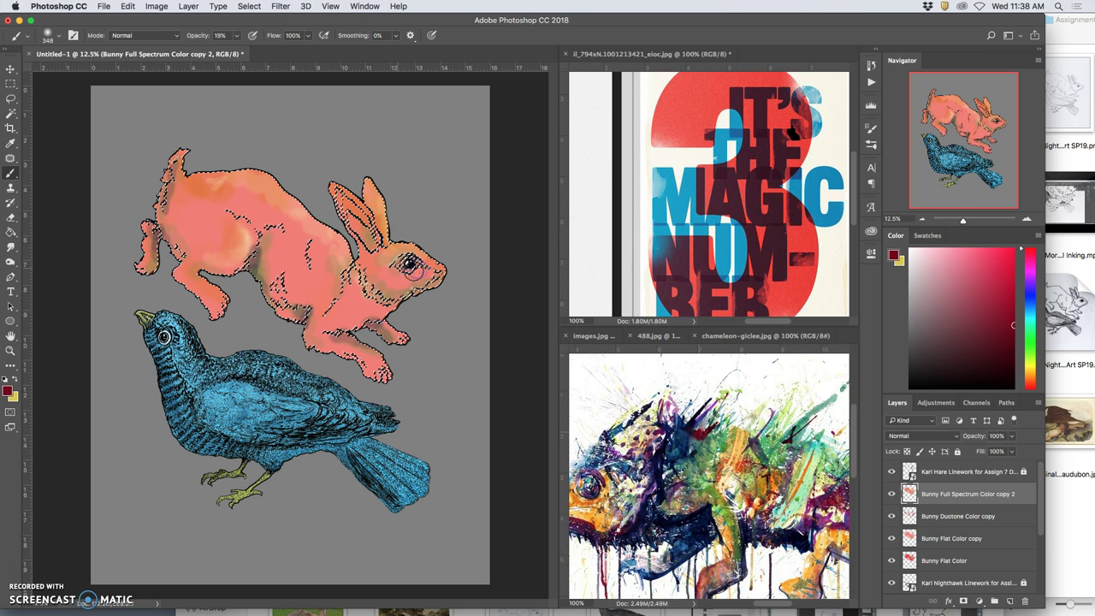
left_click(412, 272)
left_click(429, 269)
mouse_move(429, 275)
left_mouse_down()
mouse_move(438, 270)
mouse_move(421, 271)
left_mouse_up()
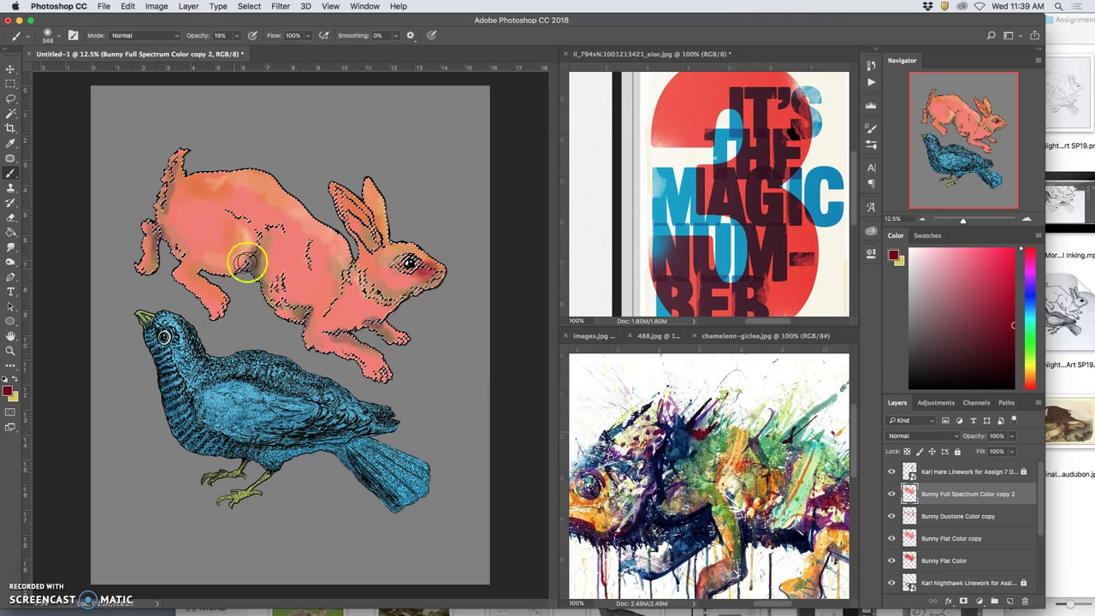
mouse_move(252, 258)
left_mouse_down()
mouse_move(260, 248)
mouse_move(247, 255)
left_mouse_up()
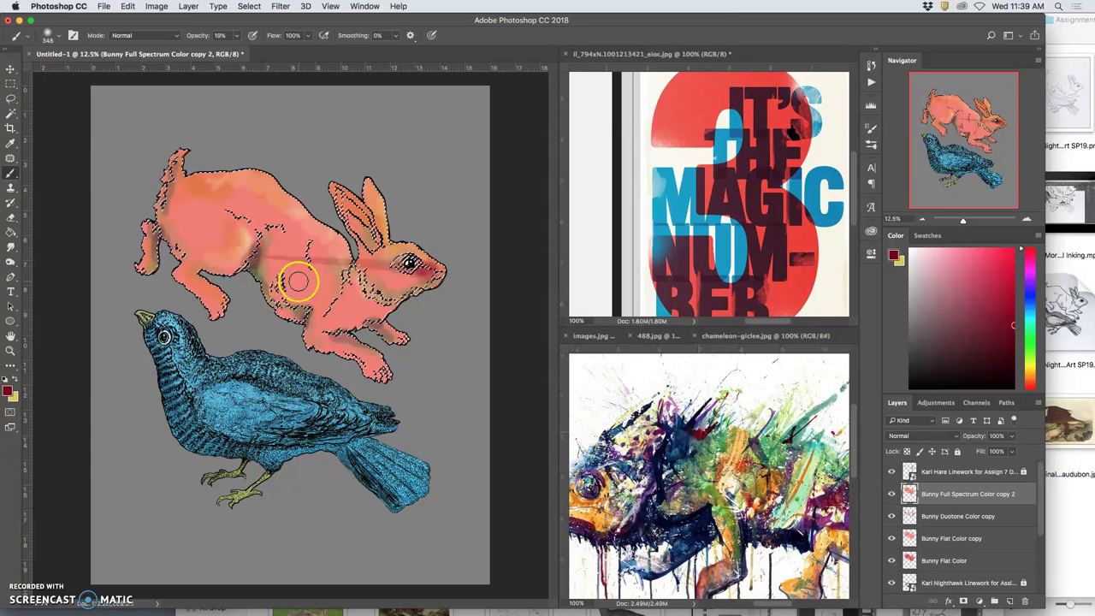
key("super+z")
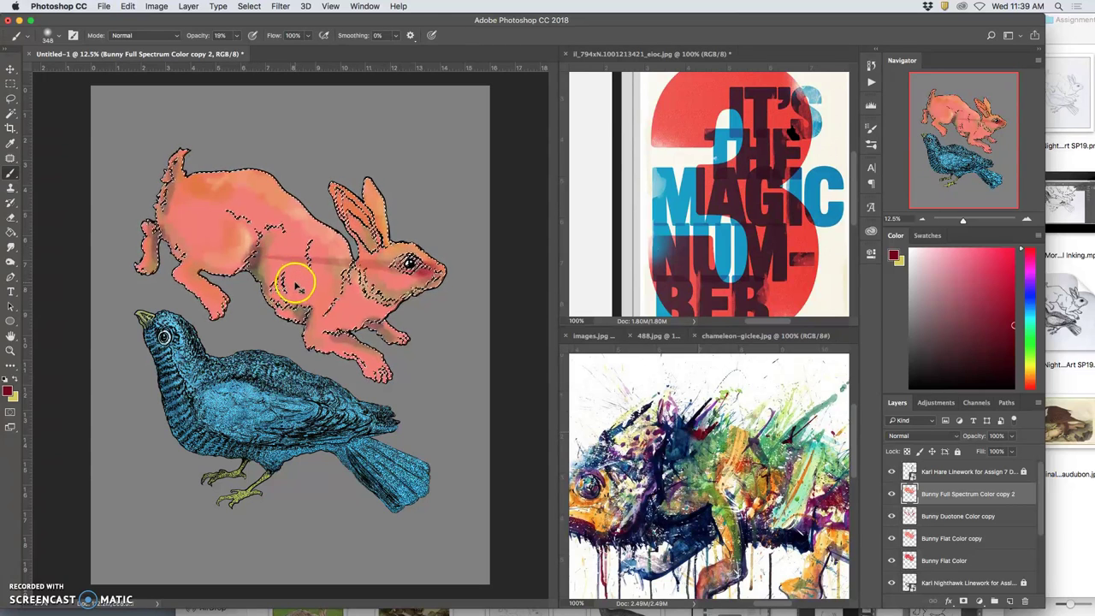
key("alt+super+z")
Brush dark red shading along the rabbit's flank crease and over its shoulder
left_click(265, 244)
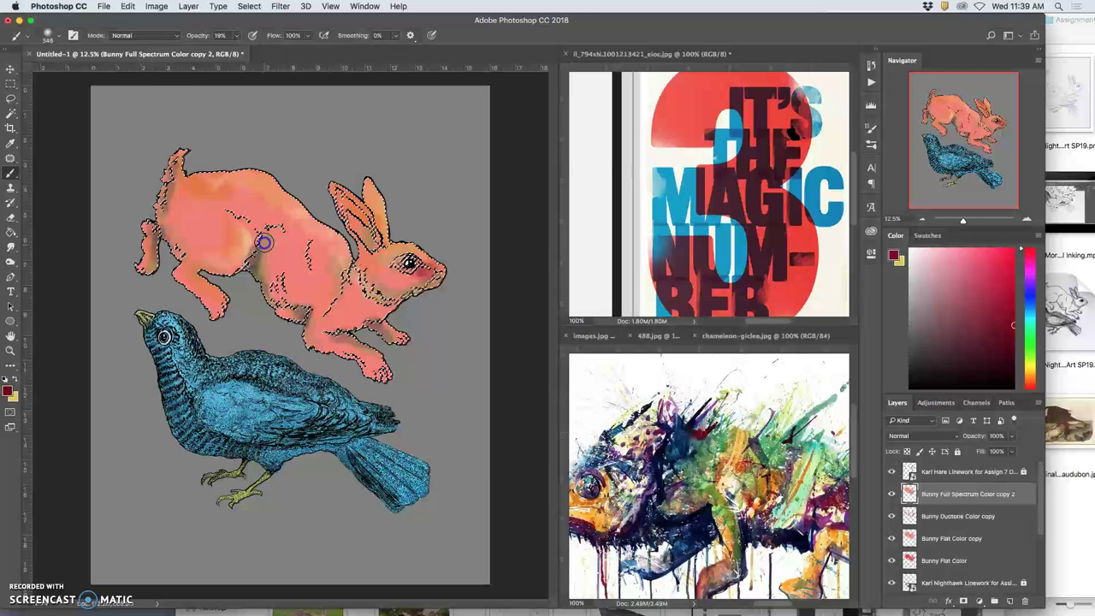
left_click(250, 269)
left_click(333, 243)
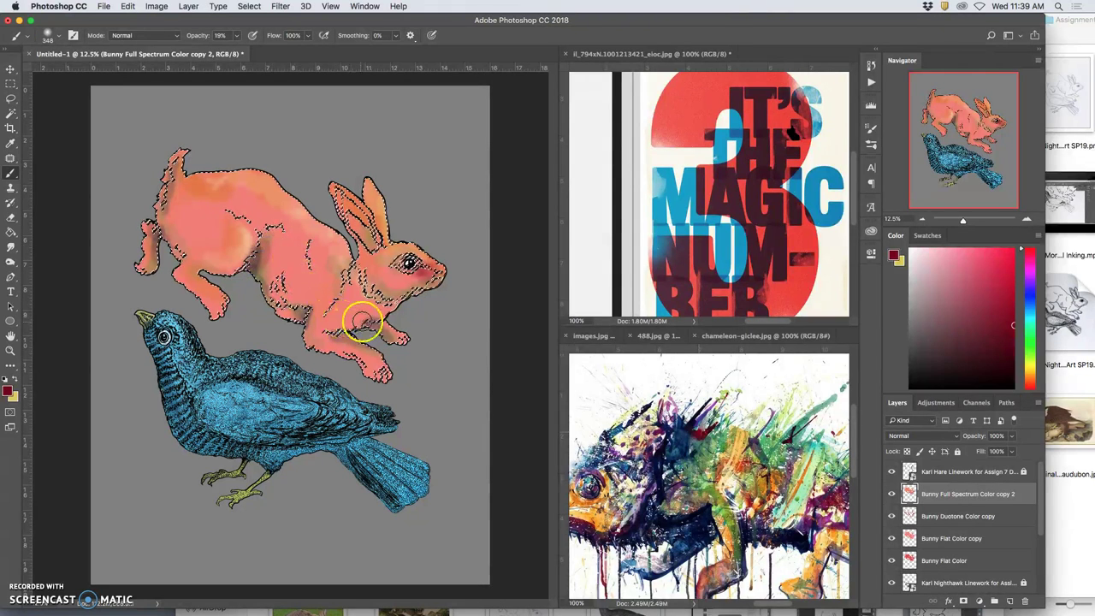
Brush dark red shading onto the rabbit's chest and front leg, its belly crease and the inside of its ear
left_click(375, 326)
mouse_move(374, 326)
left_mouse_down()
mouse_move(365, 323)
mouse_move(384, 329)
left_mouse_up()
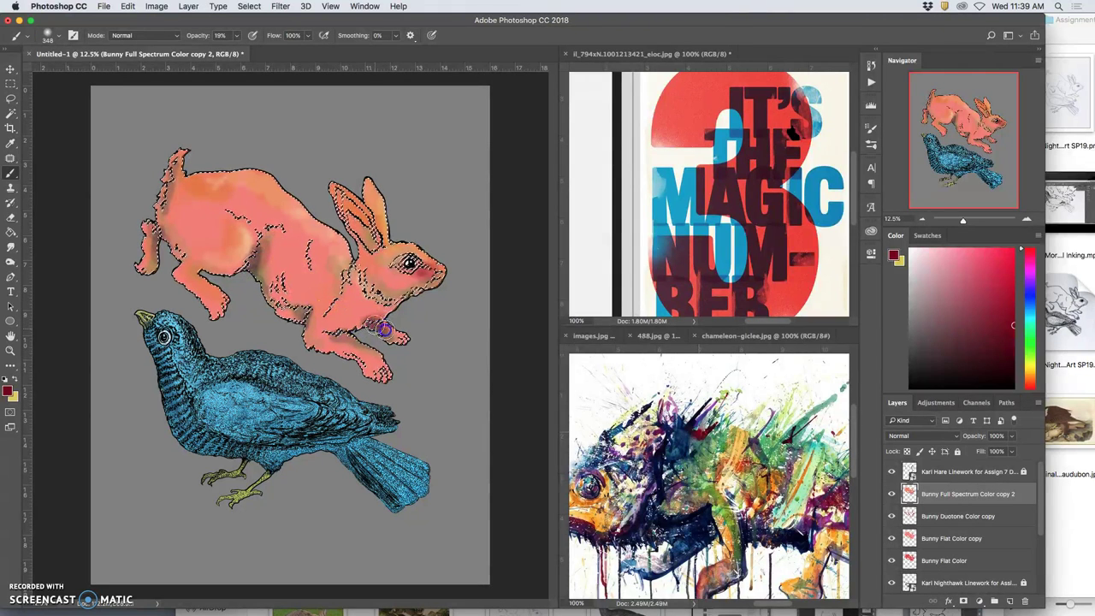
left_click_drag(285, 299, 272, 278)
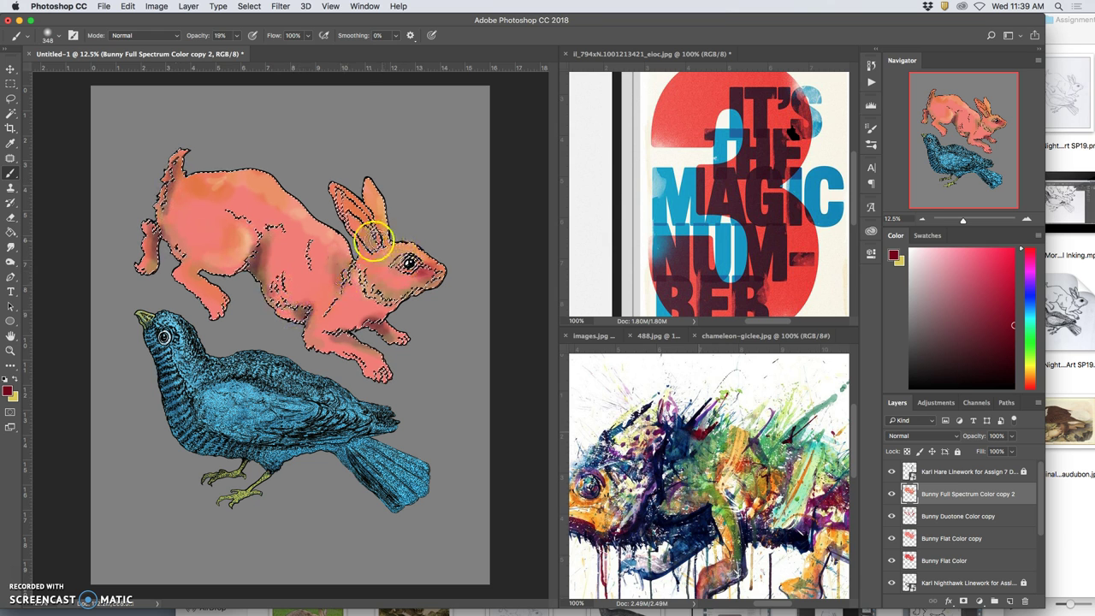
left_click_drag(374, 241, 362, 213)
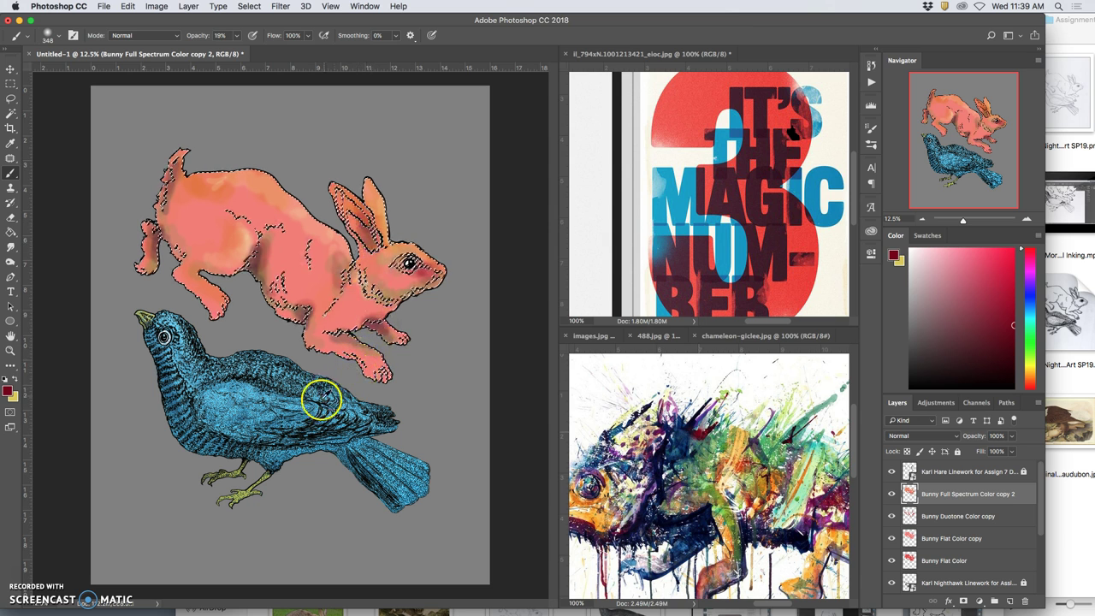
Sample light blue from the bird and brush it lightly over the rabbit's ear, chest, rump, neck and legs
left_click(252, 394, "alt")
left_click(252, 393, "alt")
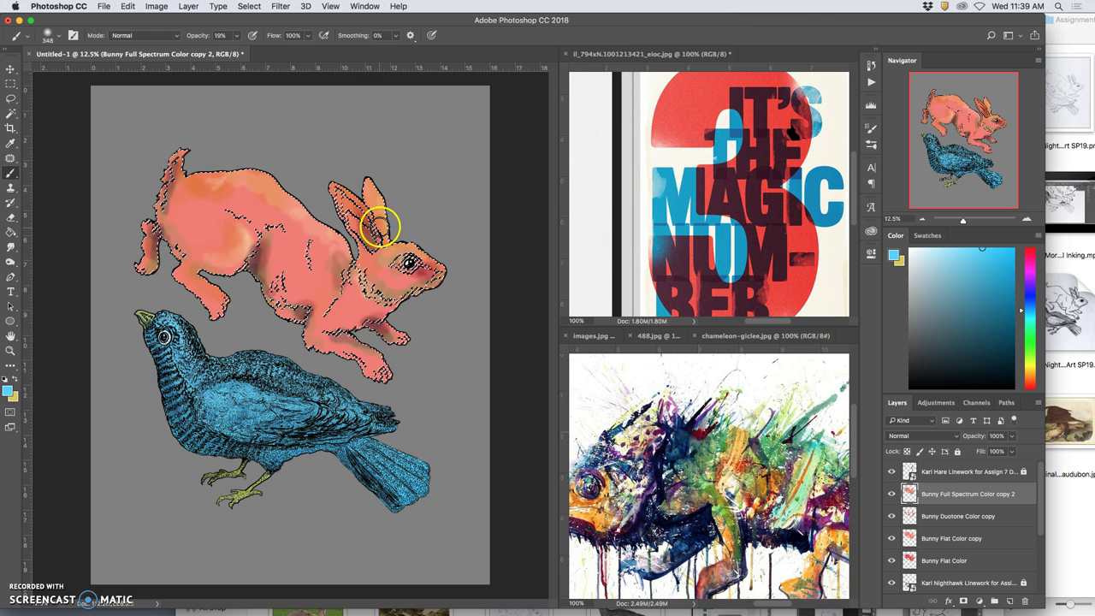
left_click_drag(359, 210, 369, 249)
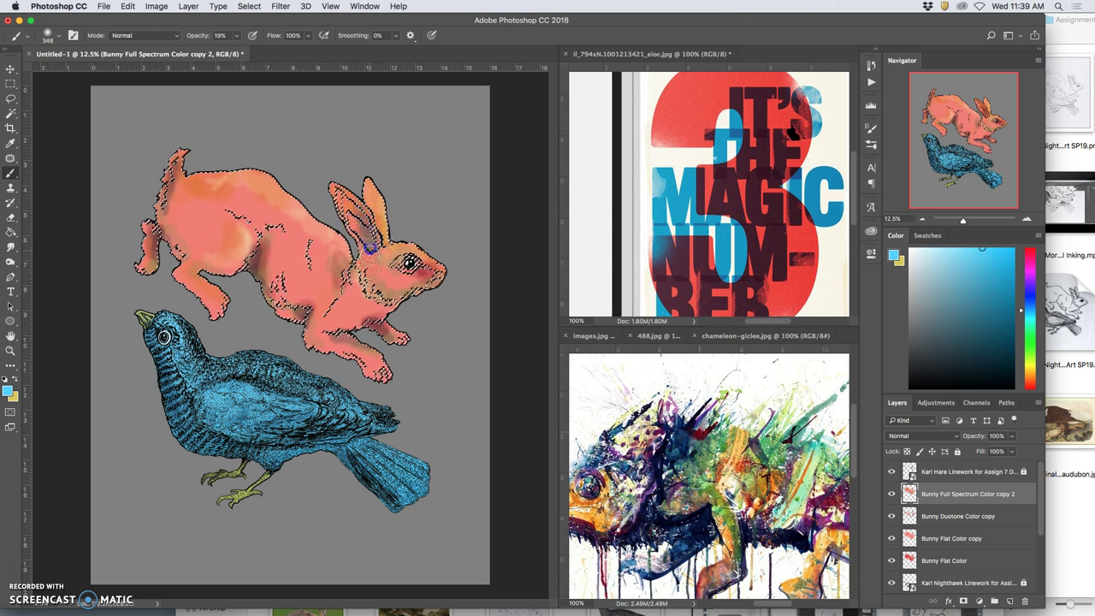
mouse_move(377, 313)
left_mouse_down()
mouse_move(345, 377)
mouse_move(340, 366)
mouse_move(388, 322)
mouse_move(387, 333)
mouse_move(337, 323)
mouse_move(272, 244)
mouse_move(190, 263)
mouse_move(206, 267)
mouse_move(200, 253)
mouse_move(208, 262)
mouse_move(215, 246)
mouse_move(218, 258)
mouse_move(301, 300)
left_mouse_up()
mouse_move(359, 321)
left_mouse_down()
mouse_move(350, 333)
mouse_move(337, 327)
left_mouse_up()
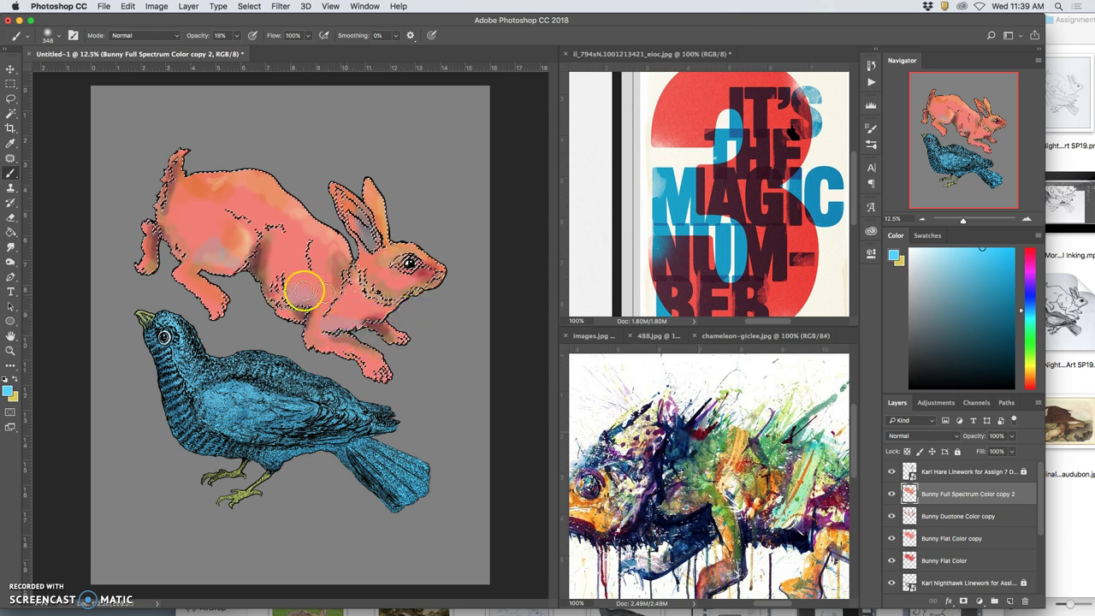
left_click_drag(174, 228, 169, 224)
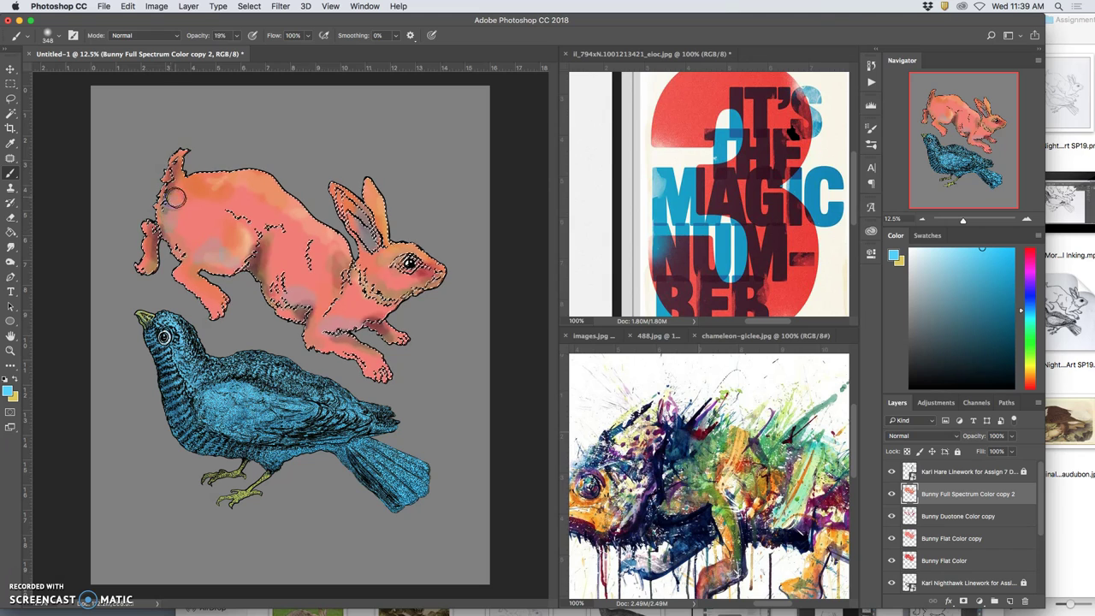
left_click_drag(373, 283, 375, 270)
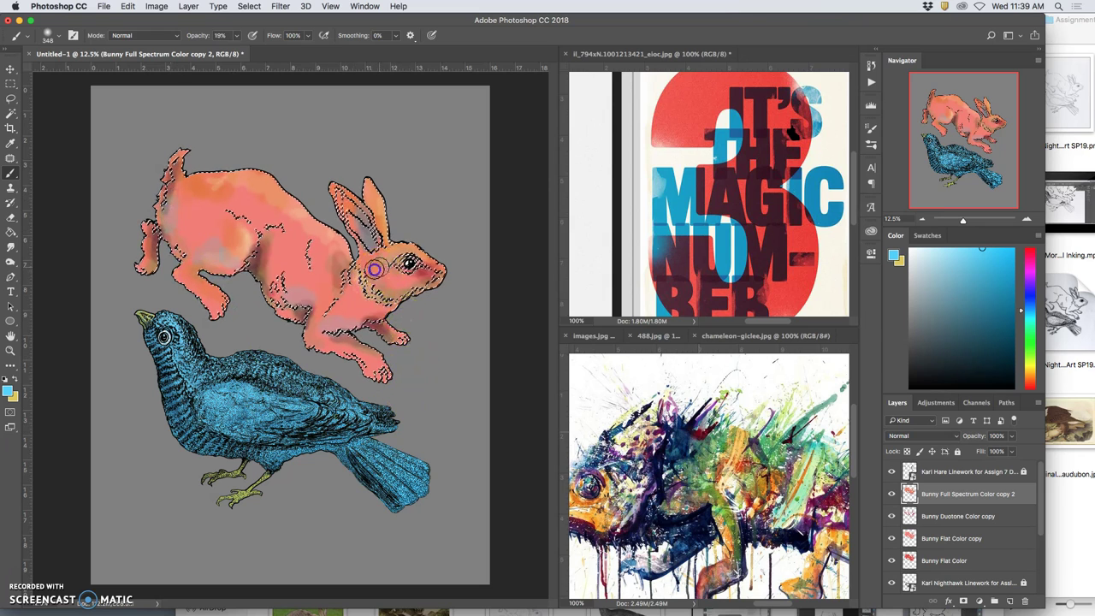
mouse_move(398, 341)
left_mouse_down()
mouse_move(373, 466)
mouse_move(149, 297)
left_mouse_up()
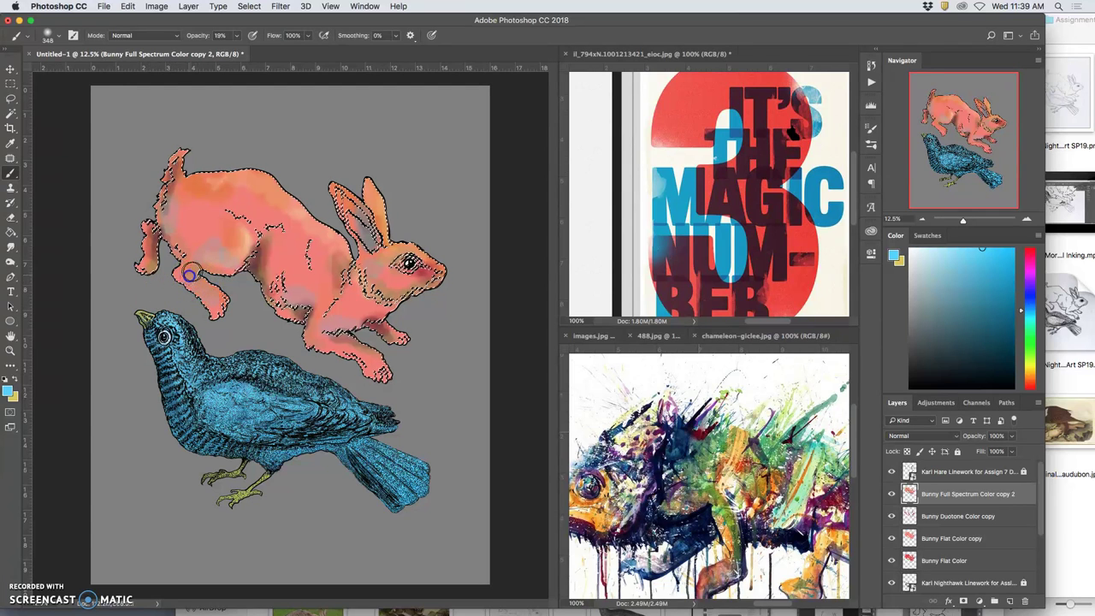
mouse_move(347, 275)
left_mouse_down()
mouse_move(399, 339)
mouse_move(367, 372)
left_mouse_up()
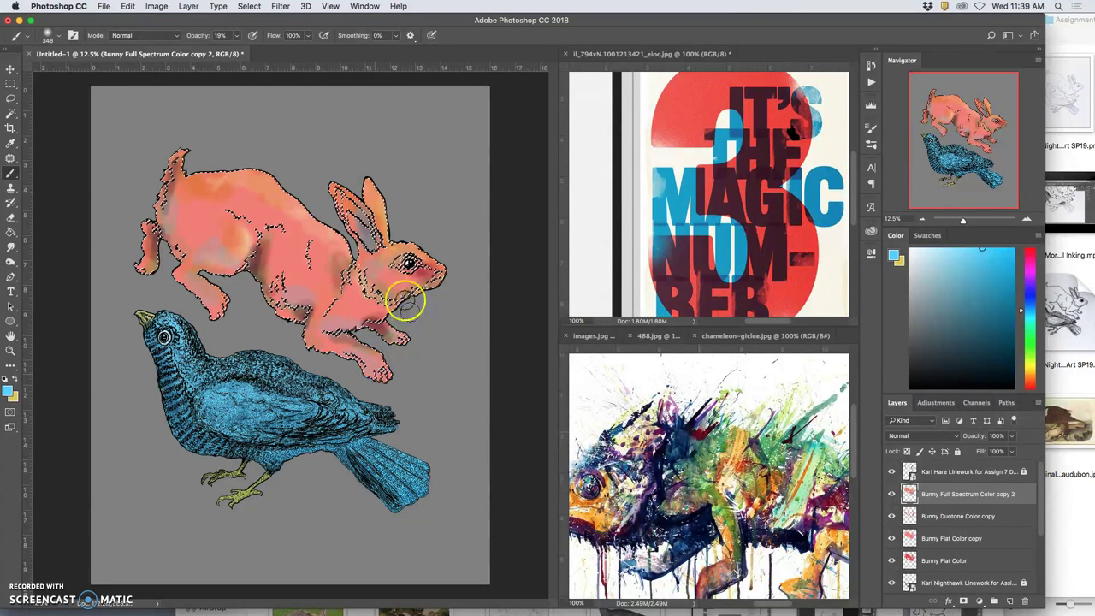
Sample green from the chameleon painting and brush it along the rabbit's lower front leg and paw
left_click(692, 470, "alt")
left_click_drag(383, 373, 316, 345)
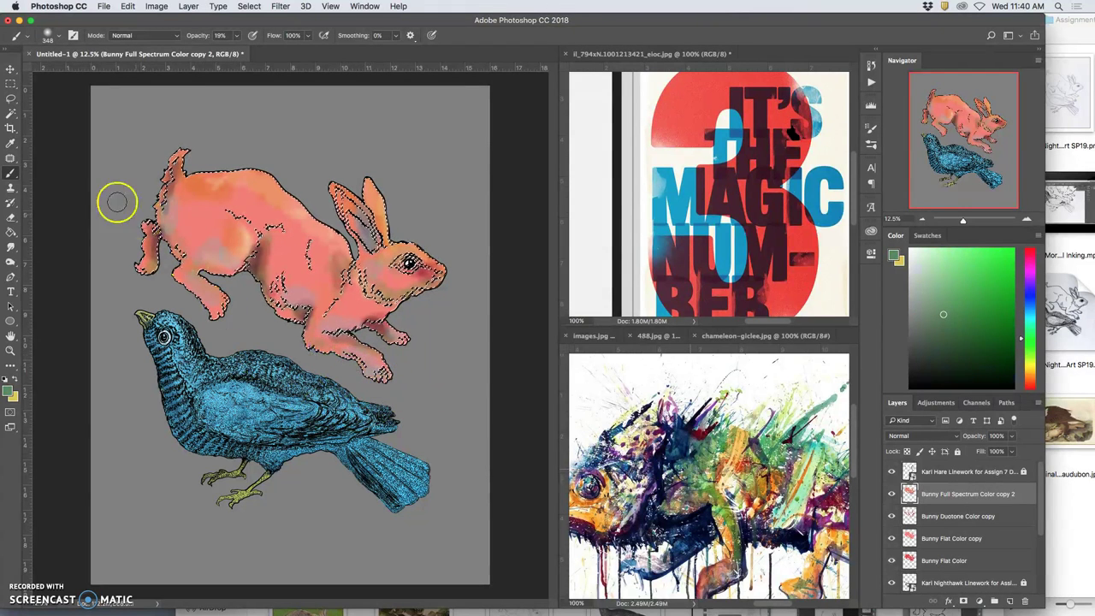
Lasso a freehand patch of the chameleon's multicolored body in chameleon-giclee.jpg and copy it
left_click(10, 98)
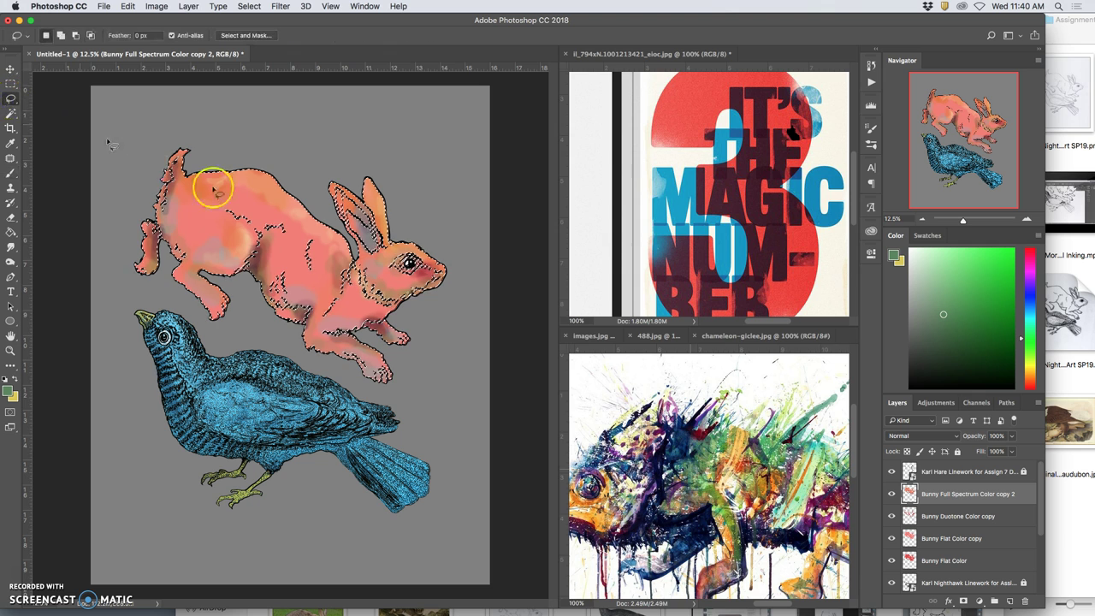
left_click(709, 442)
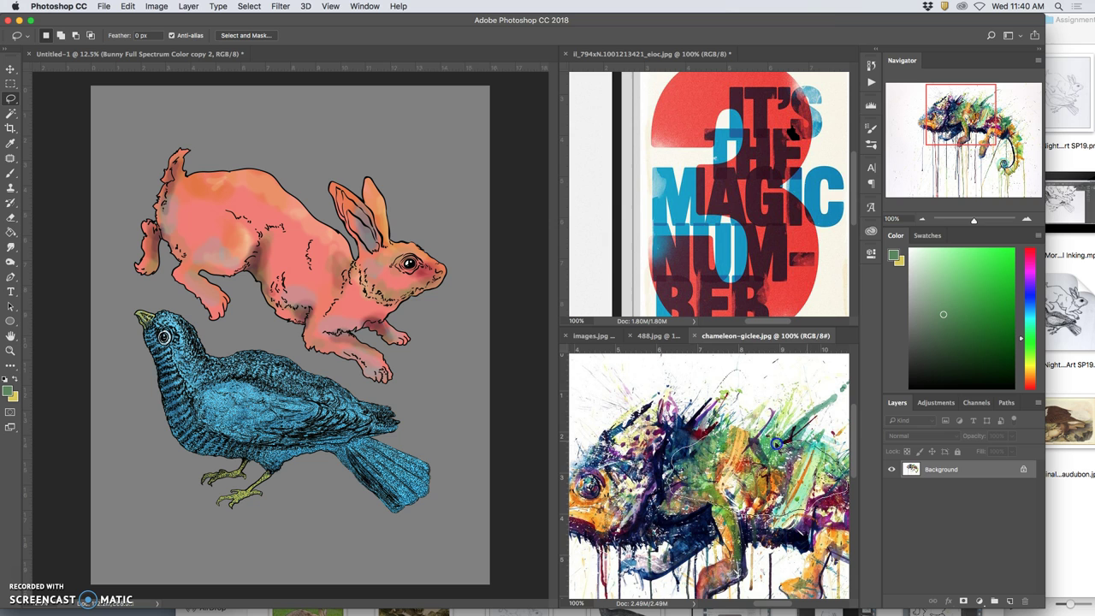
mouse_move(776, 444)
left_mouse_down()
mouse_move(724, 445)
mouse_move(701, 473)
left_mouse_up()
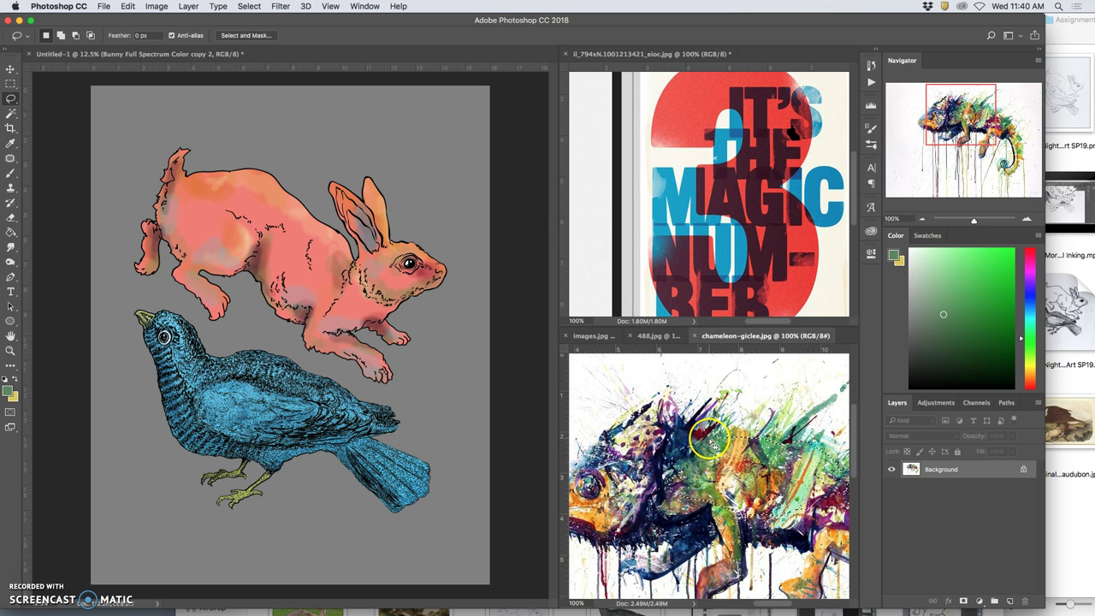
key("super+c")
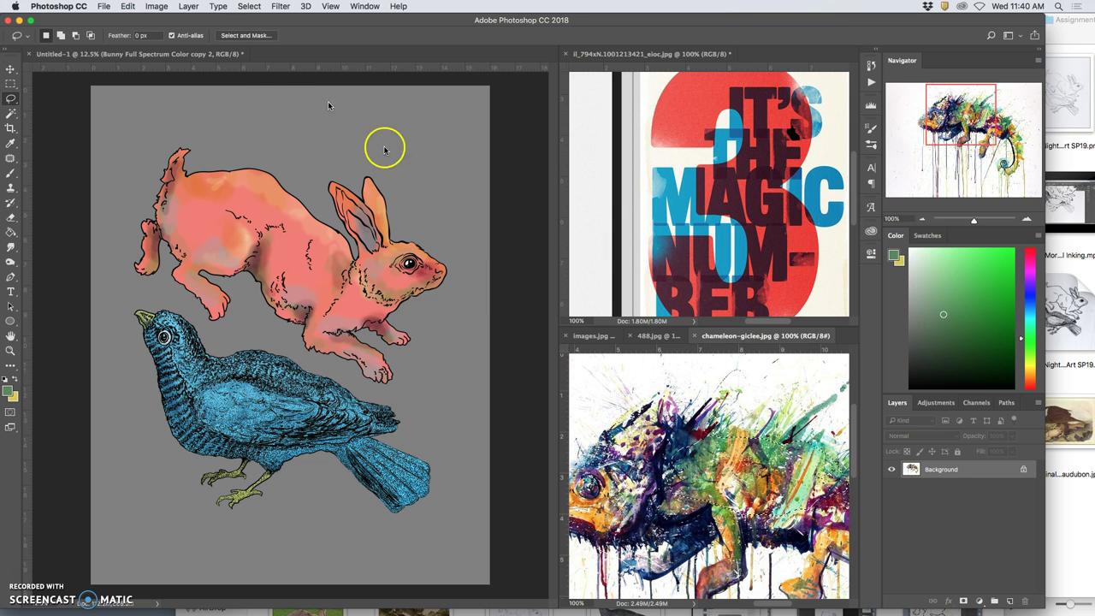
Paste the chameleon patch into the rabbit and bird document, above the Bunny Full Spectrum Color copy 2 layer
mouse_move(384, 151)
left_mouse_down()
mouse_move(213, 66)
mouse_move(196, 85)
left_mouse_up()
left_click(477, 248)
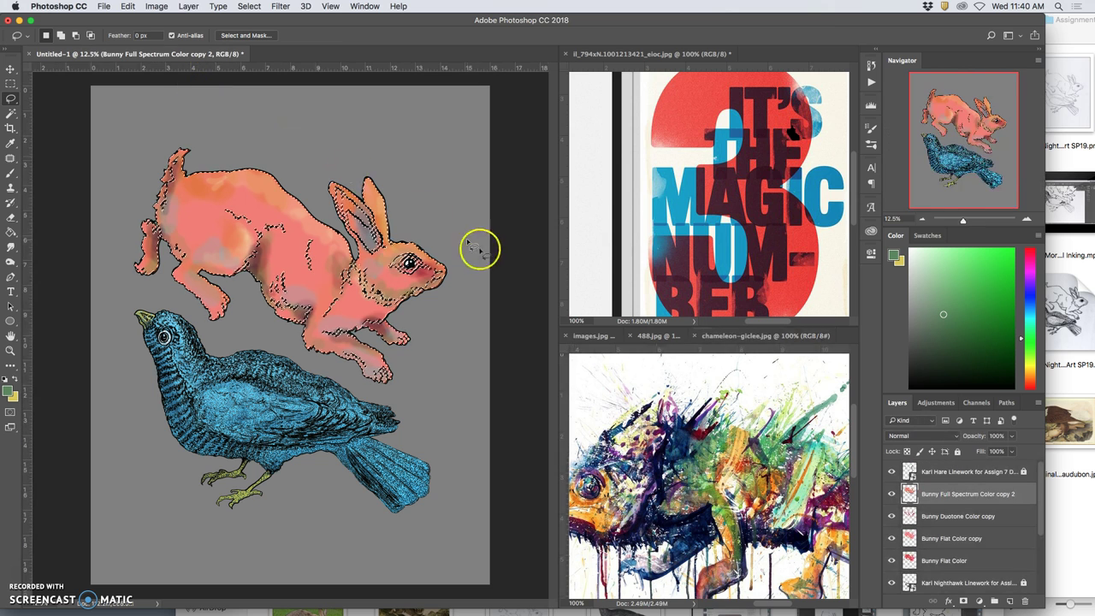
key("super+v")
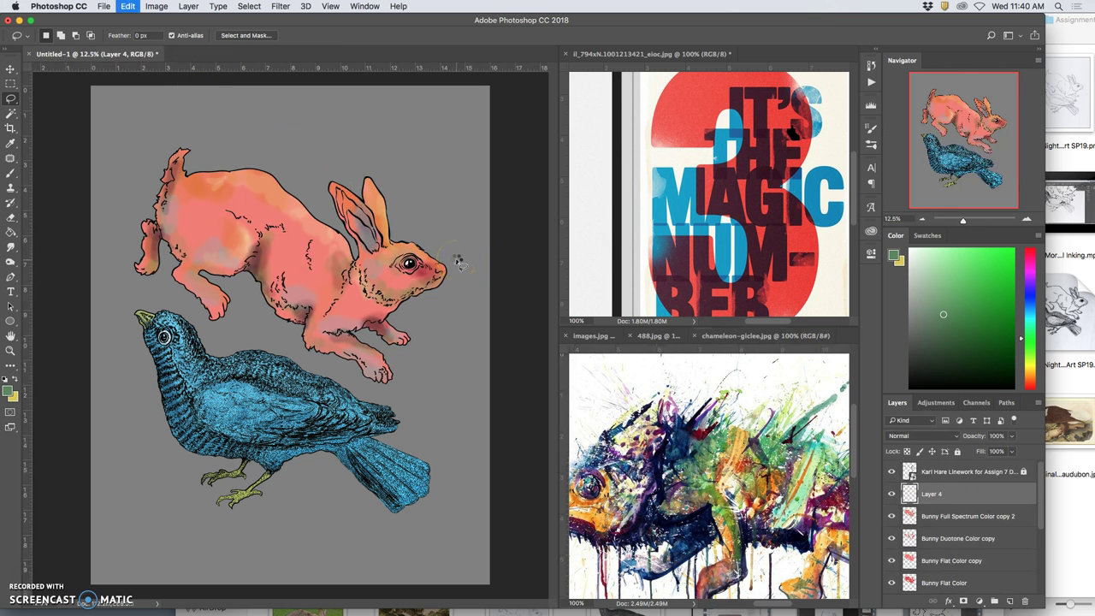
Free-transform the pasted chameleon patch, enlarging it until it covers the whole rabbit
key("super+t")
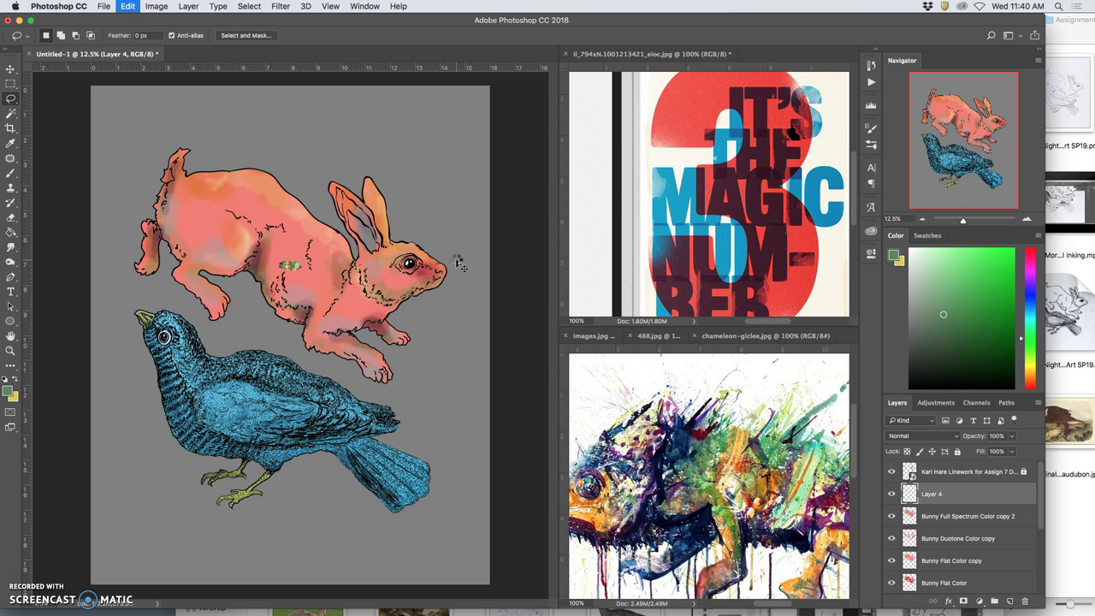
key("super+t")
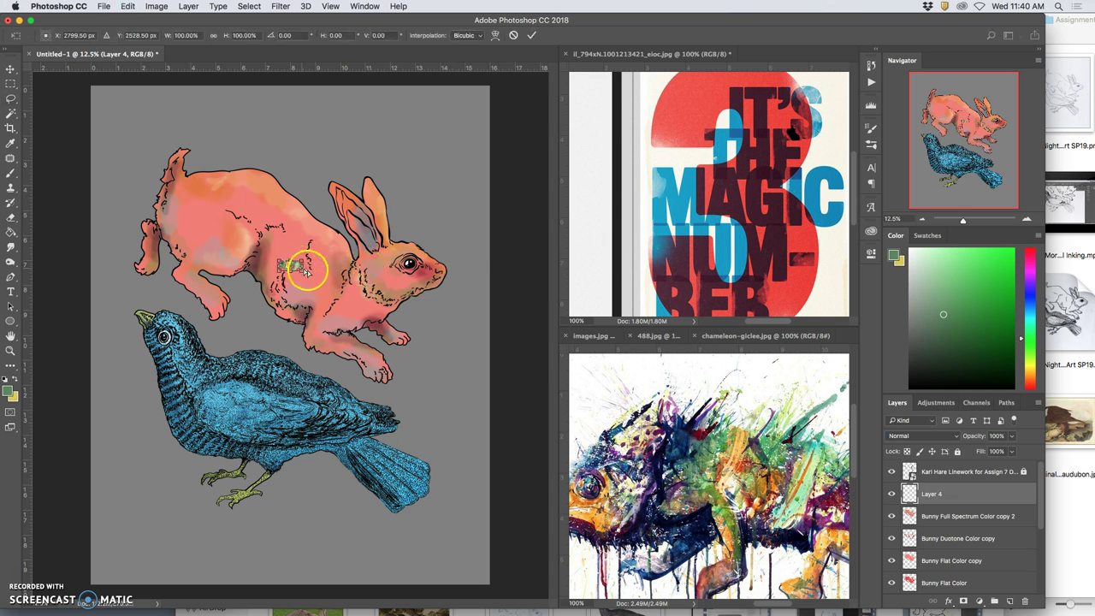
left_click_drag(331, 305, 463, 393)
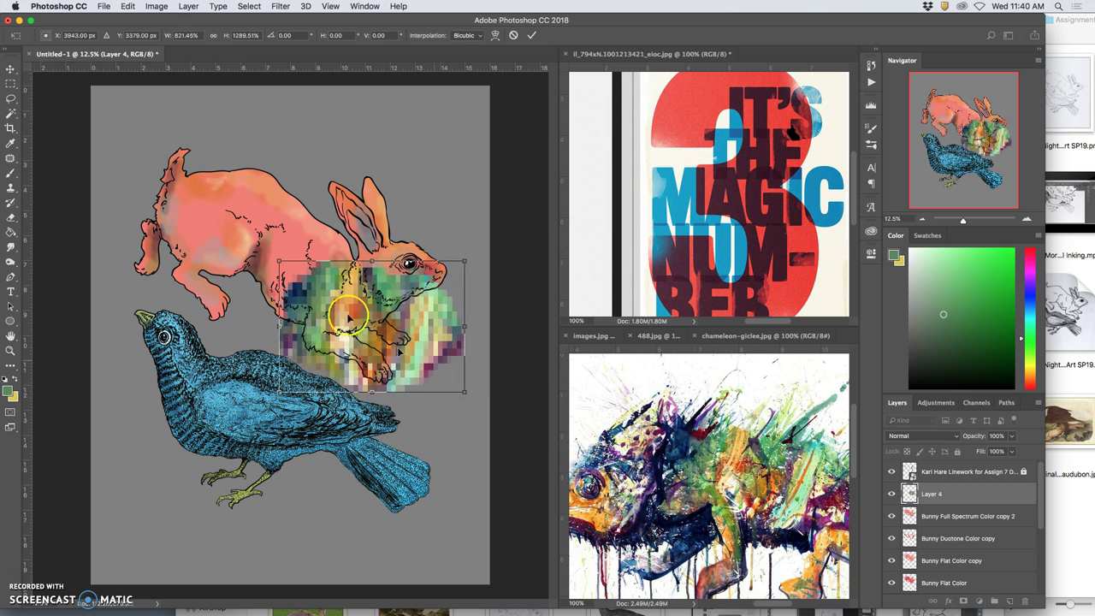
left_click_drag(280, 261, 111, 120)
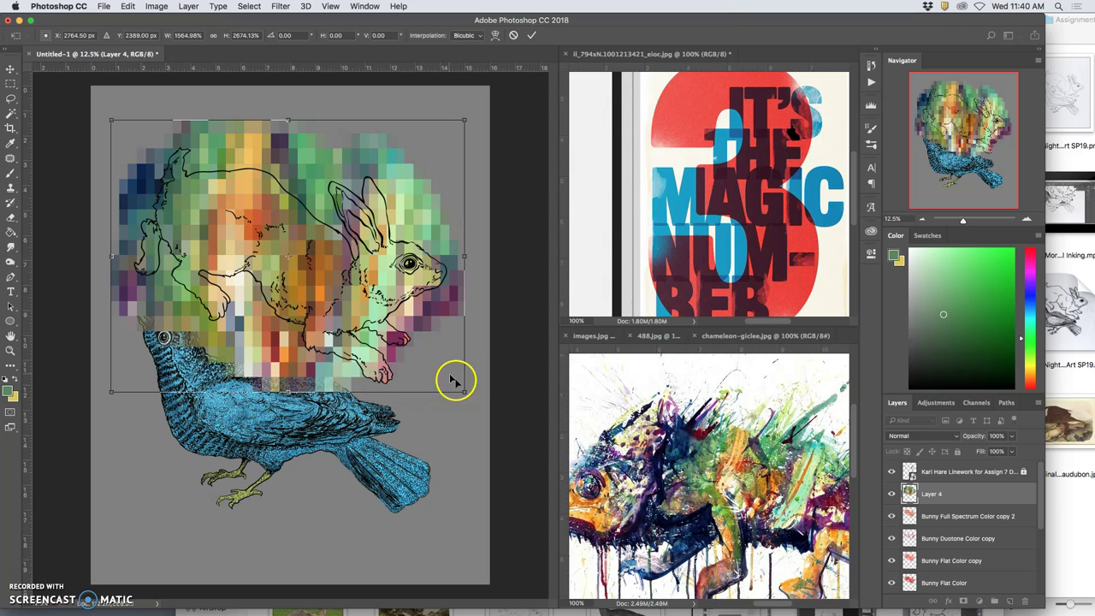
left_click_drag(461, 390, 473, 396)
key("Return")
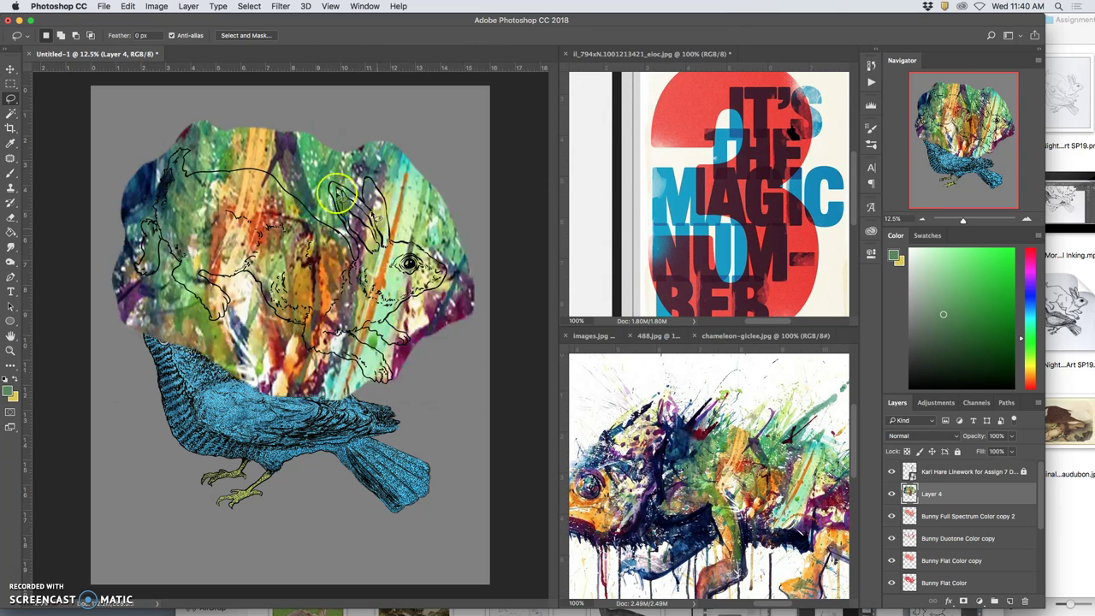